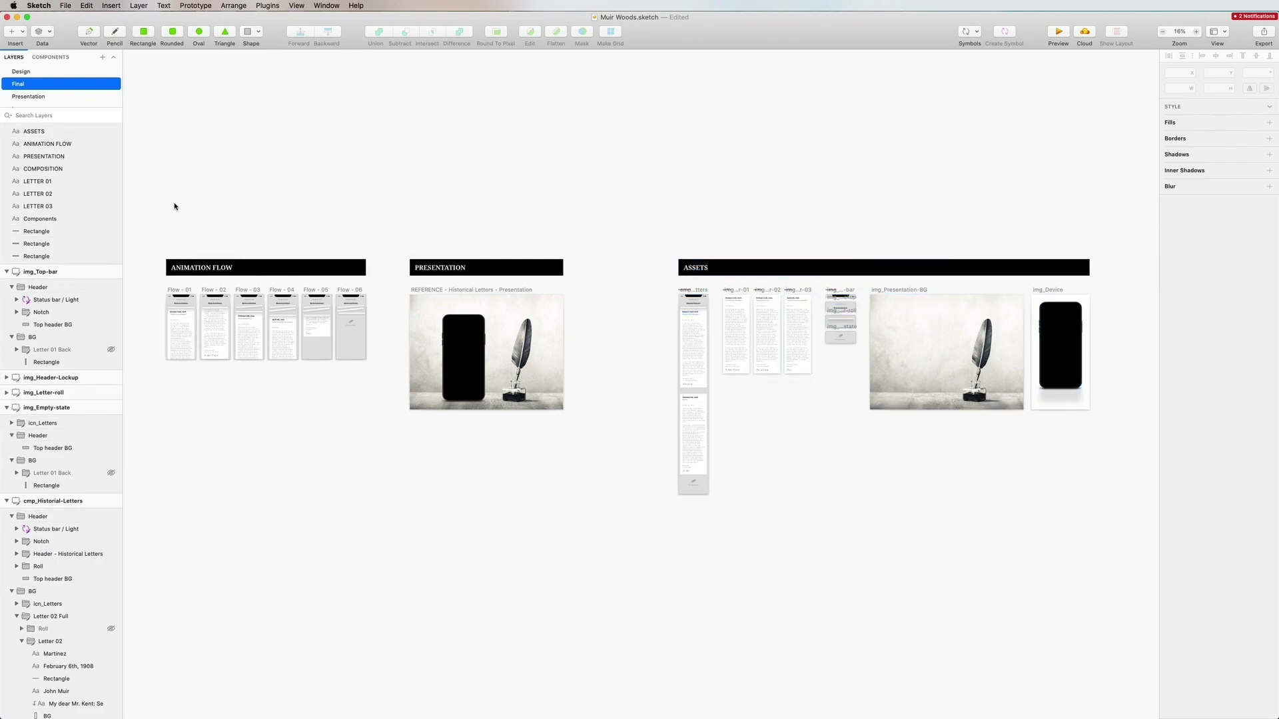
Zoom to the ANIMATION FLOW header and hide Sketch's interface for a full-canvas view.
drag(142, 219, 381, 365)
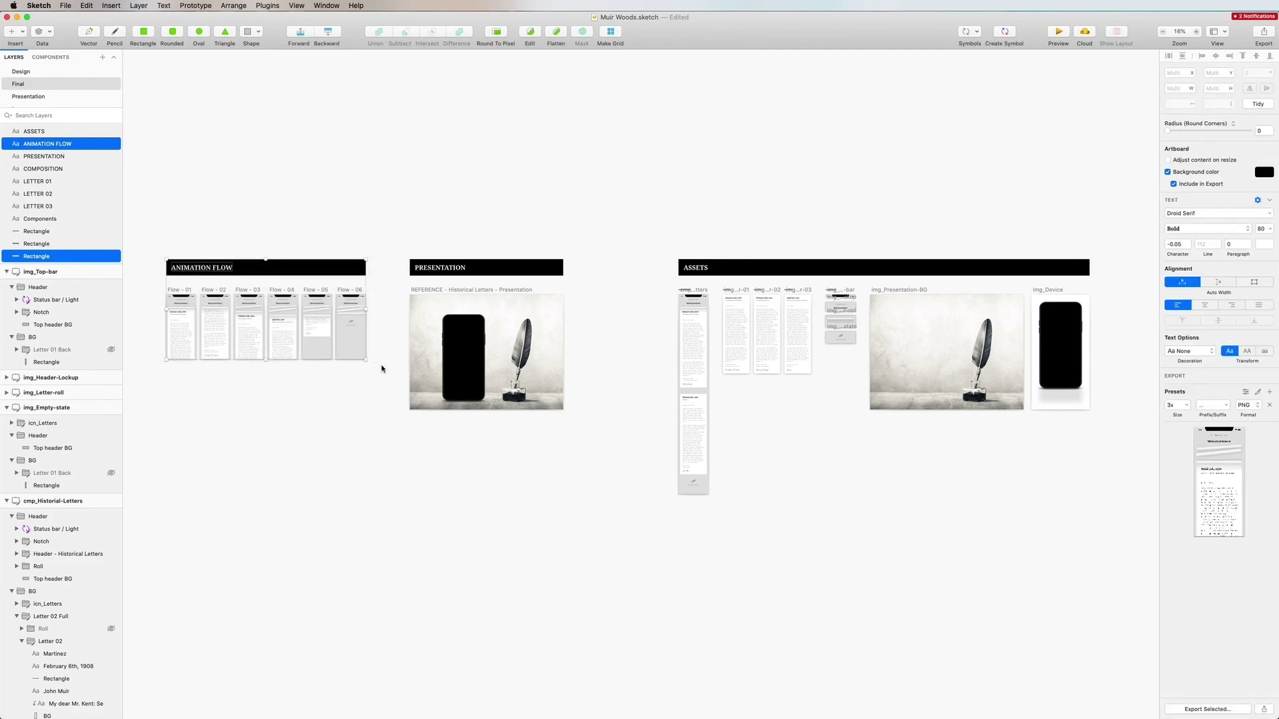
key(super+2)
key(super+period)
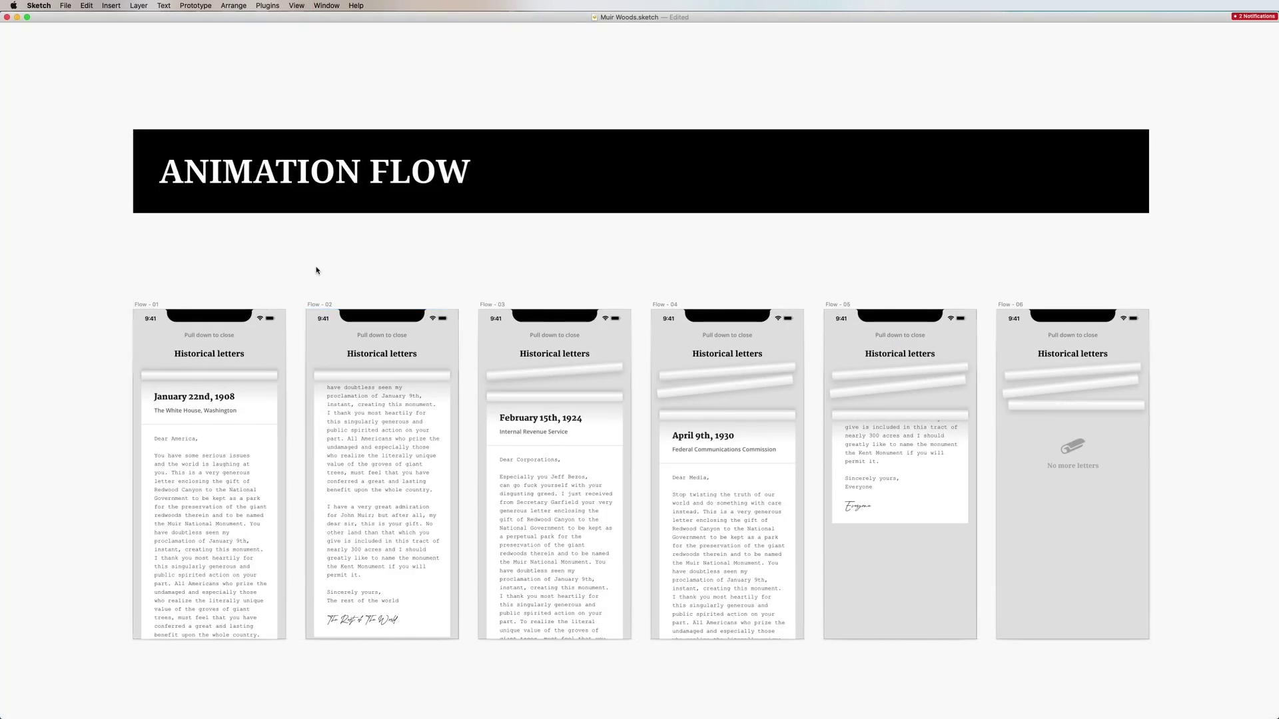
scroll(223, 252, down, 3)
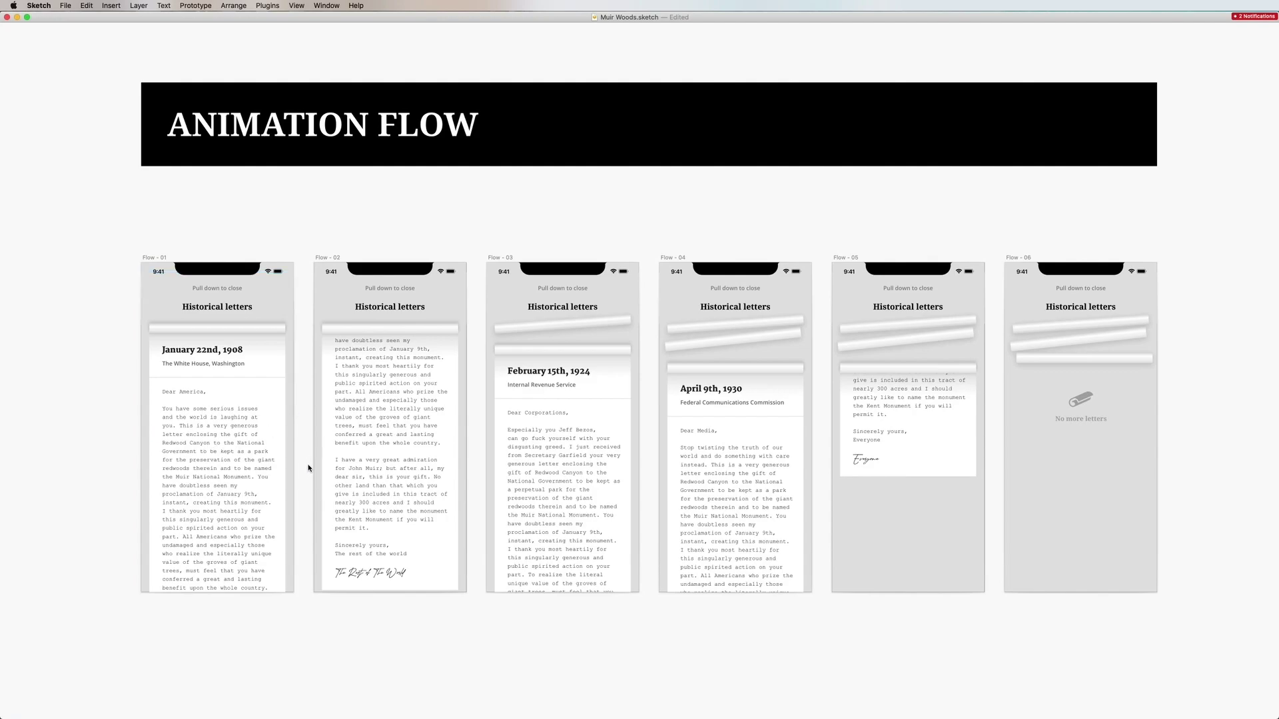
Pan right across the six flow screens and the Presentation reference to the Assets artboards.
scroll(427, 625, right, 2)
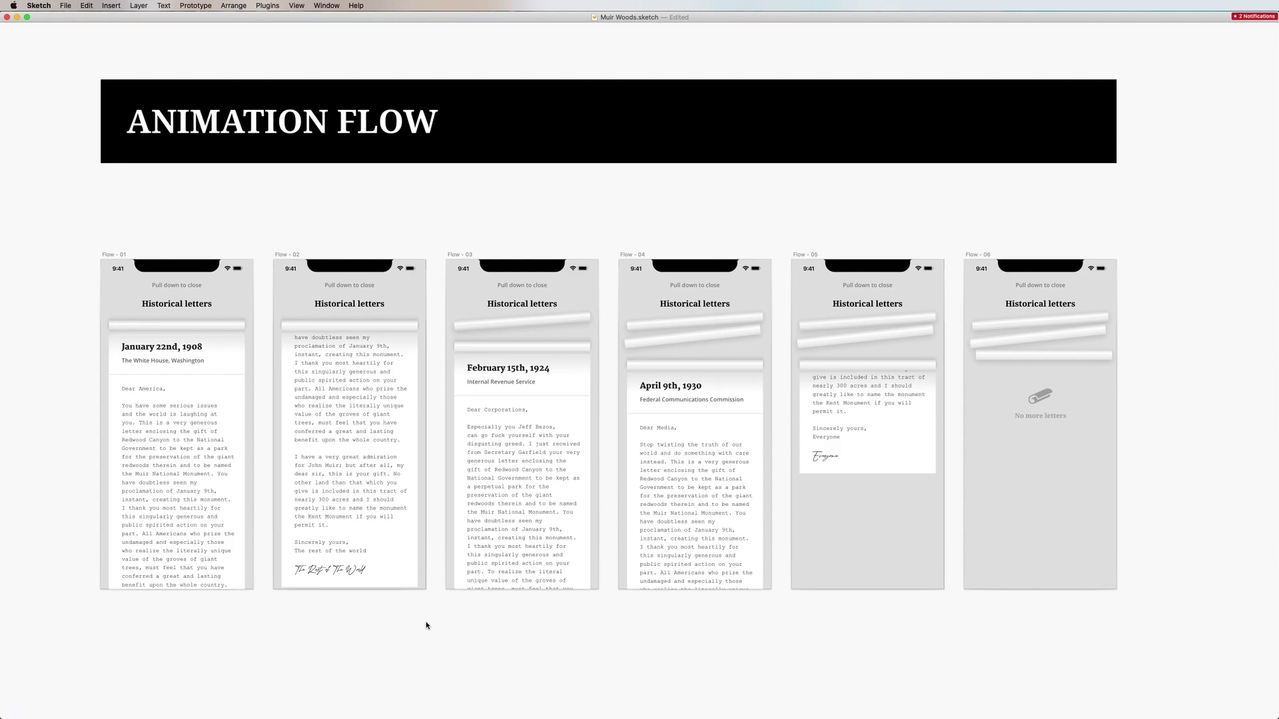
scroll(426, 625, right, 5)
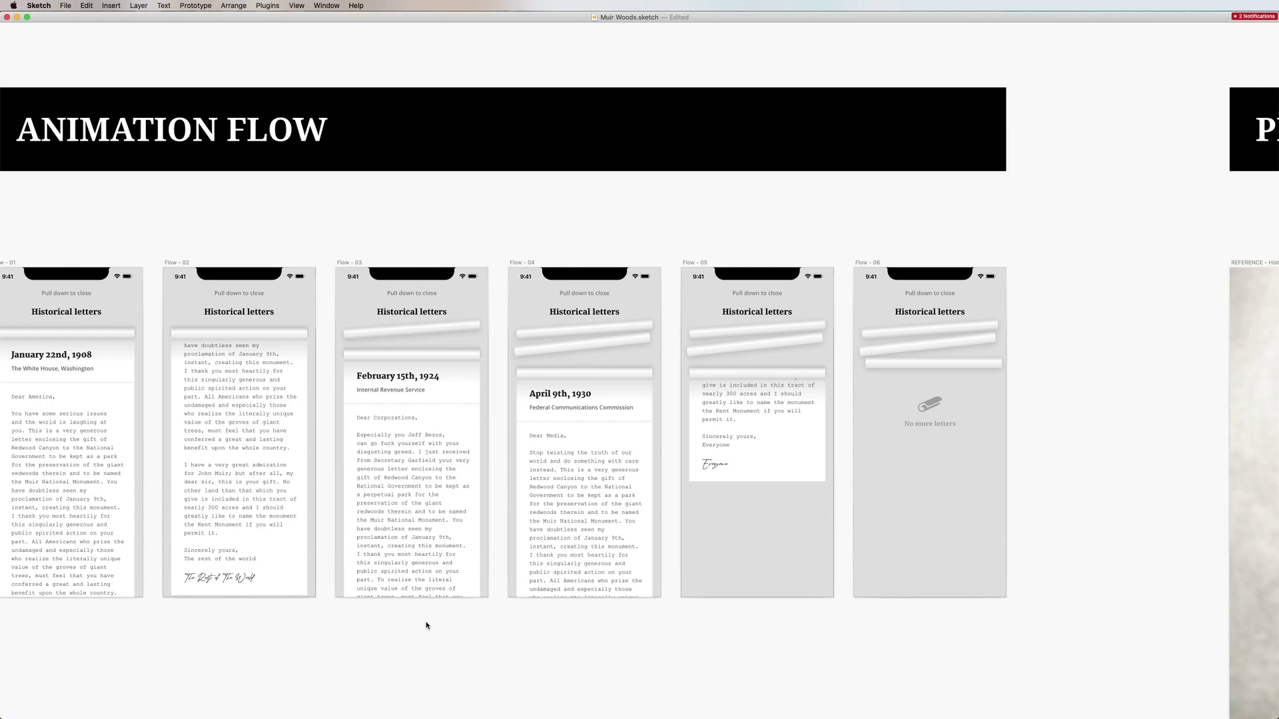
scroll(426, 625, right, 5)
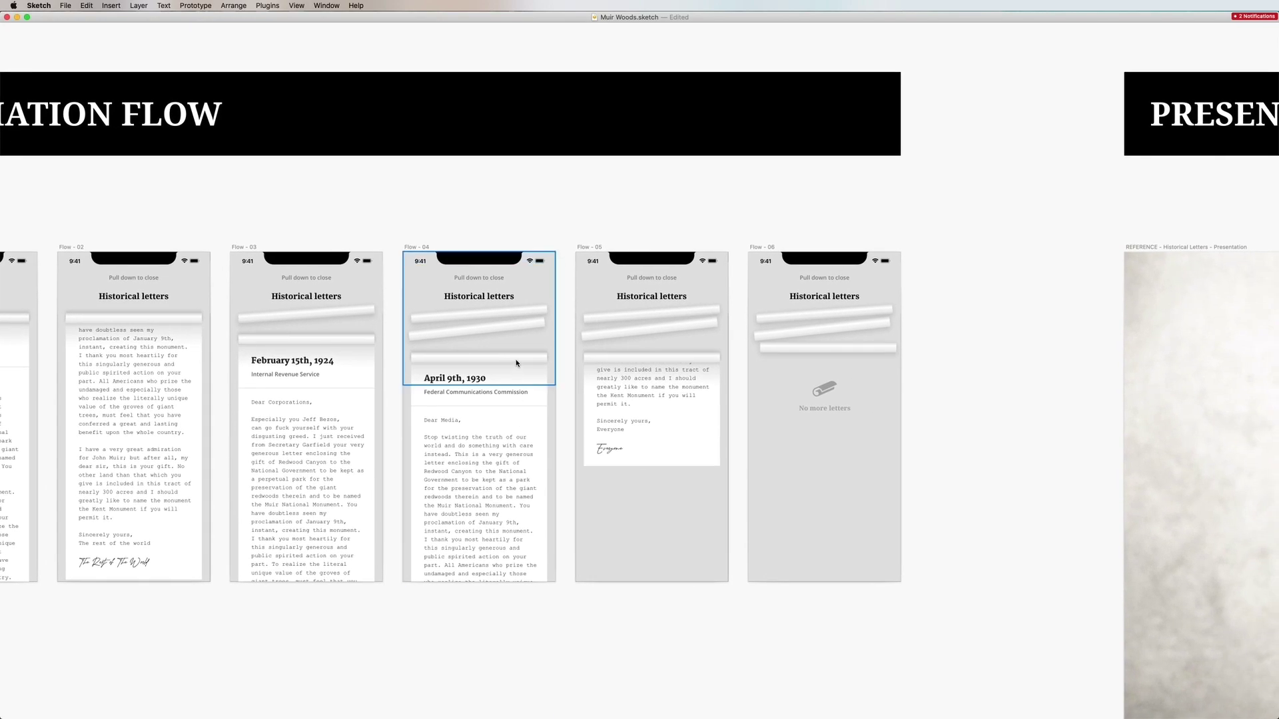
scroll(560, 428, right, 5)
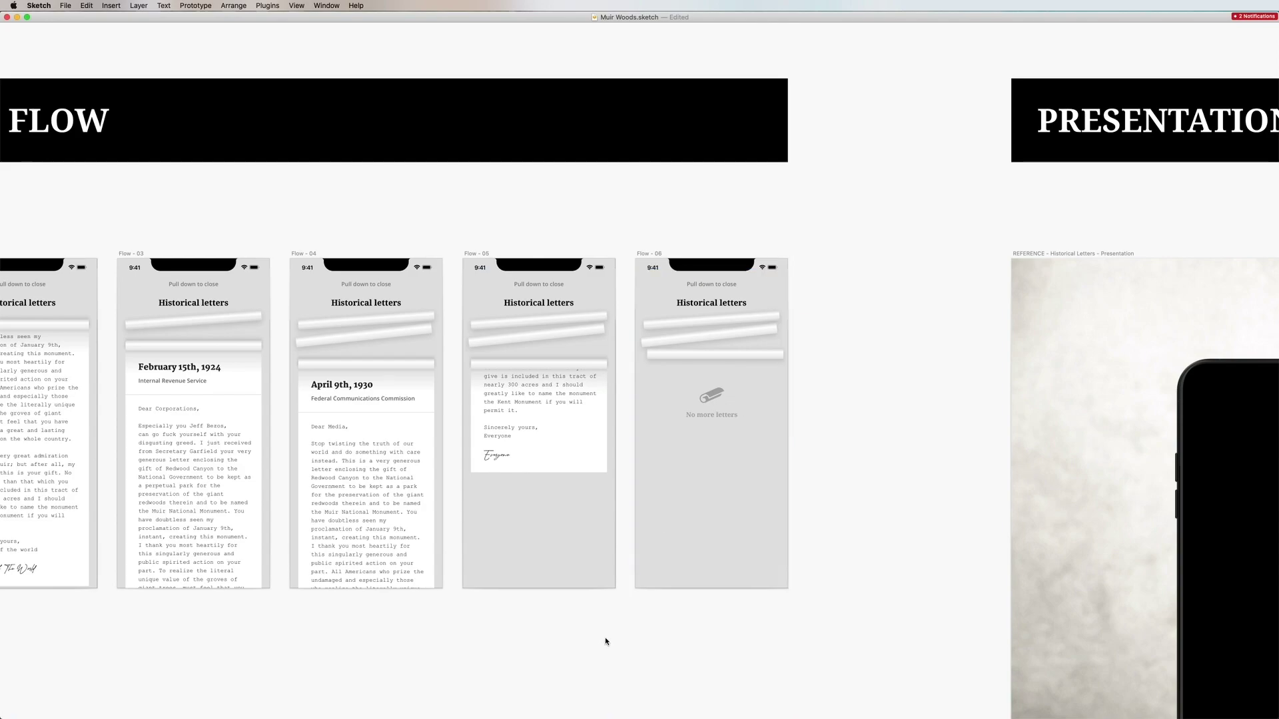
scroll(750, 402, right, 10)
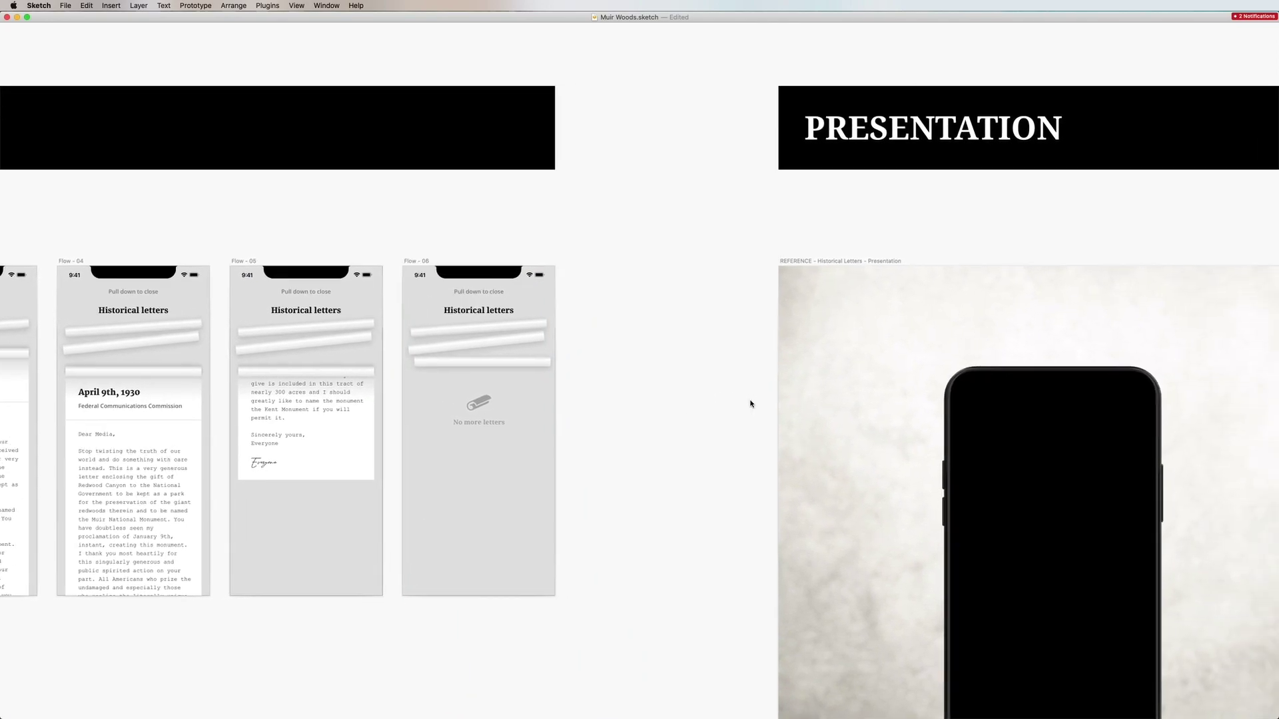
scroll(750, 402, down, 3)
scroll(599, 452, left, 3)
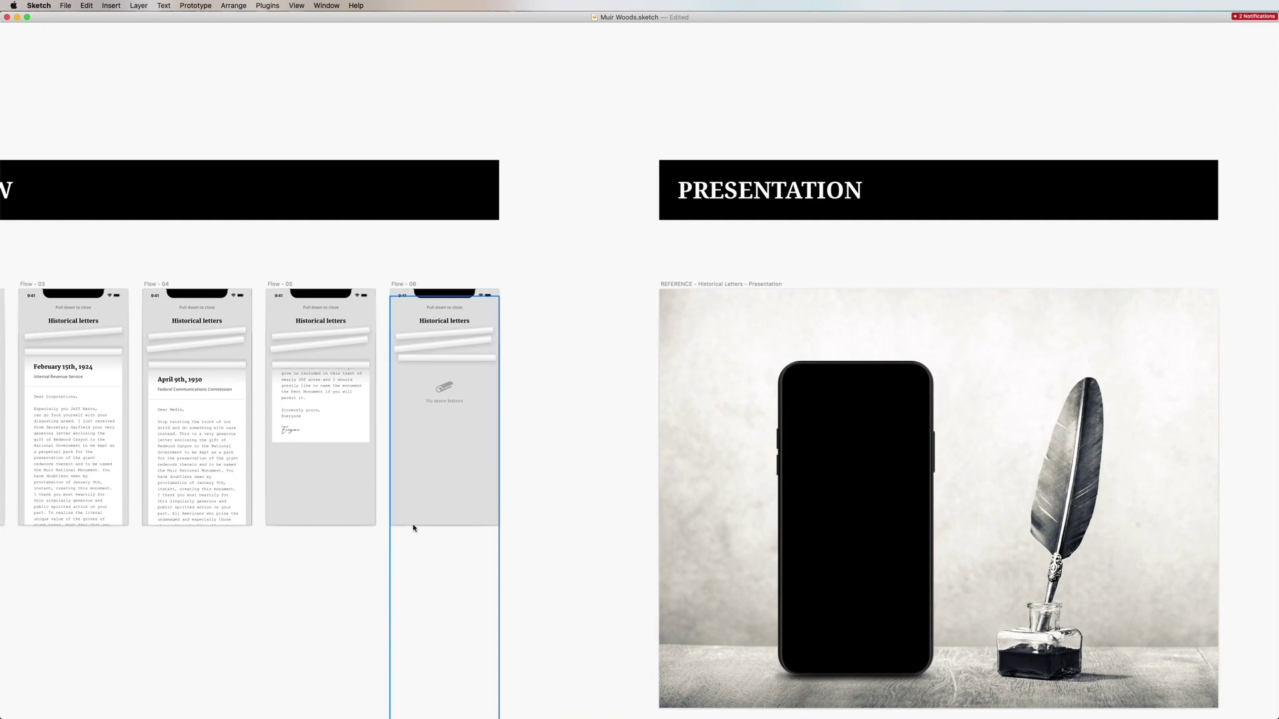
scroll(494, 574, right, 12)
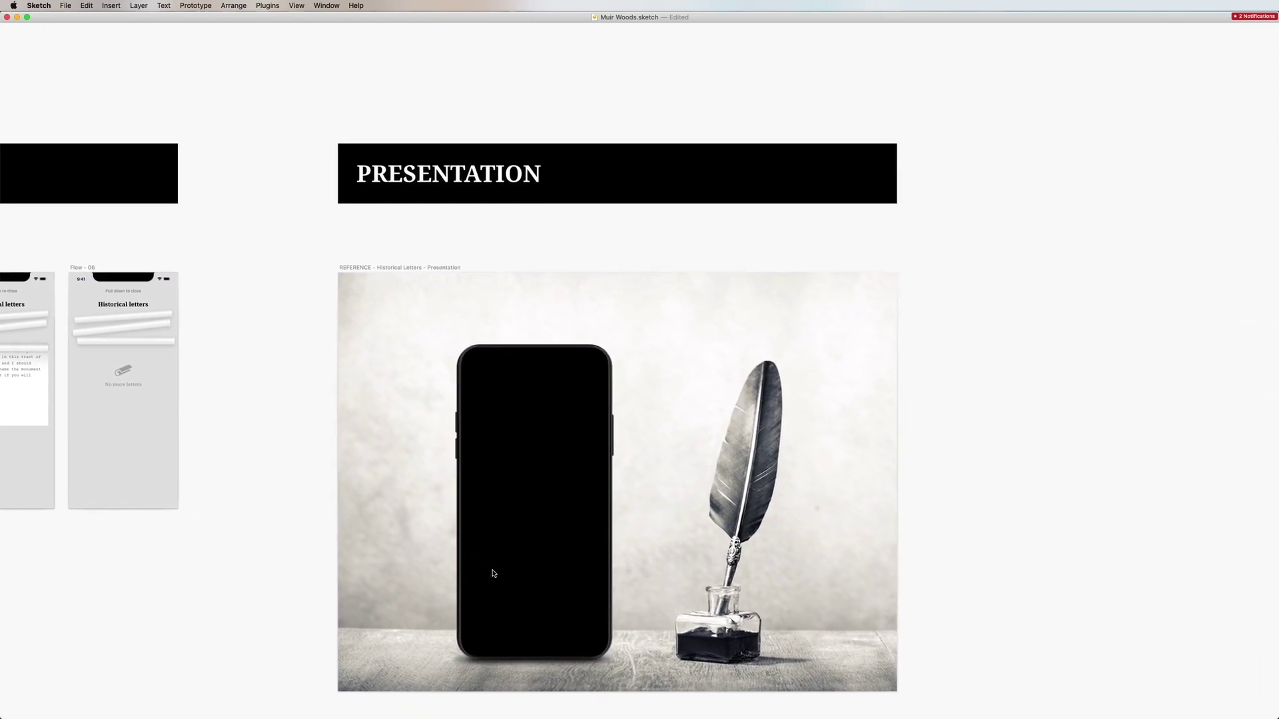
scroll(493, 573, down, 3)
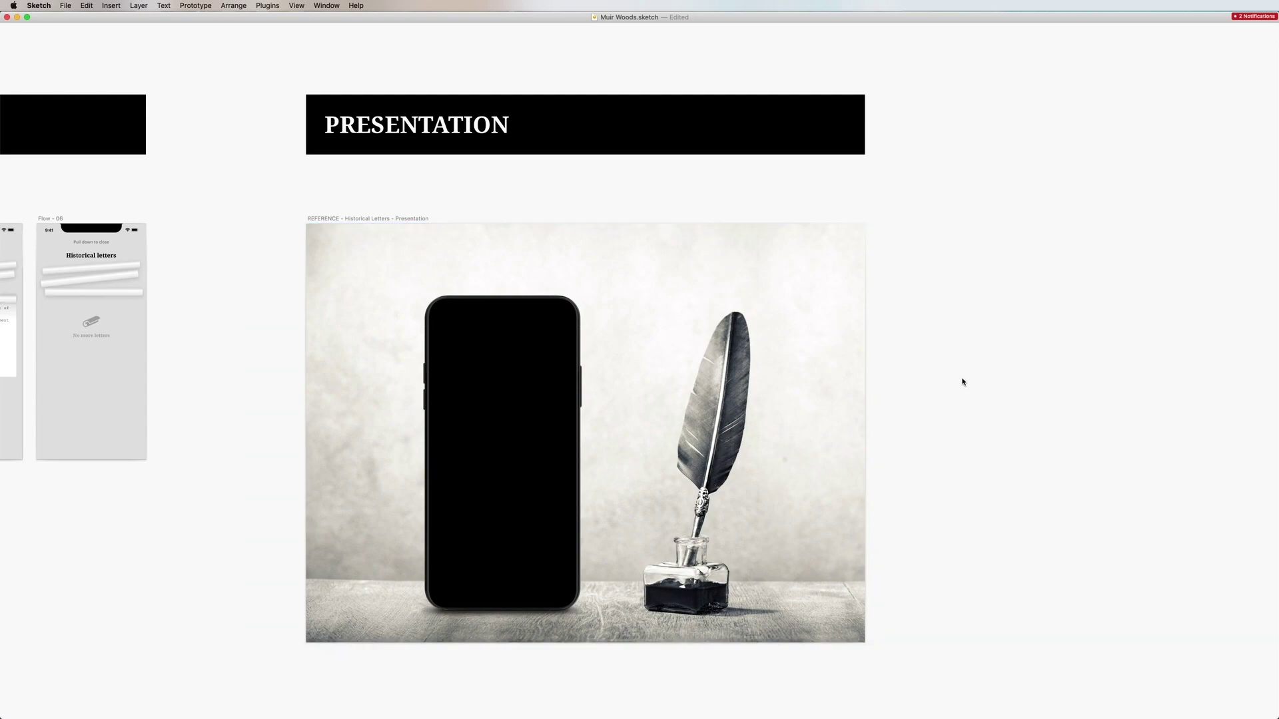
scroll(962, 379, right, 7)
scroll(961, 382, right, 20)
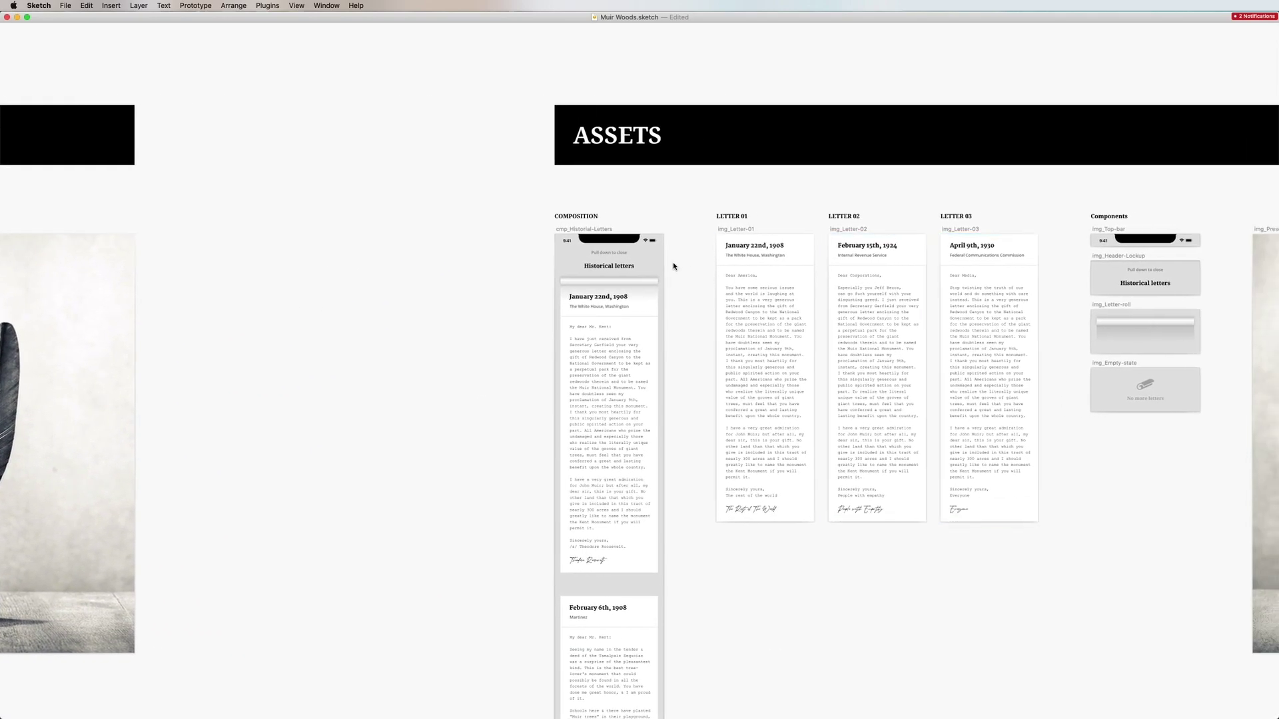
Pan and zoom through the Assets composition, three letters and components.
scroll(657, 259, up, 3)
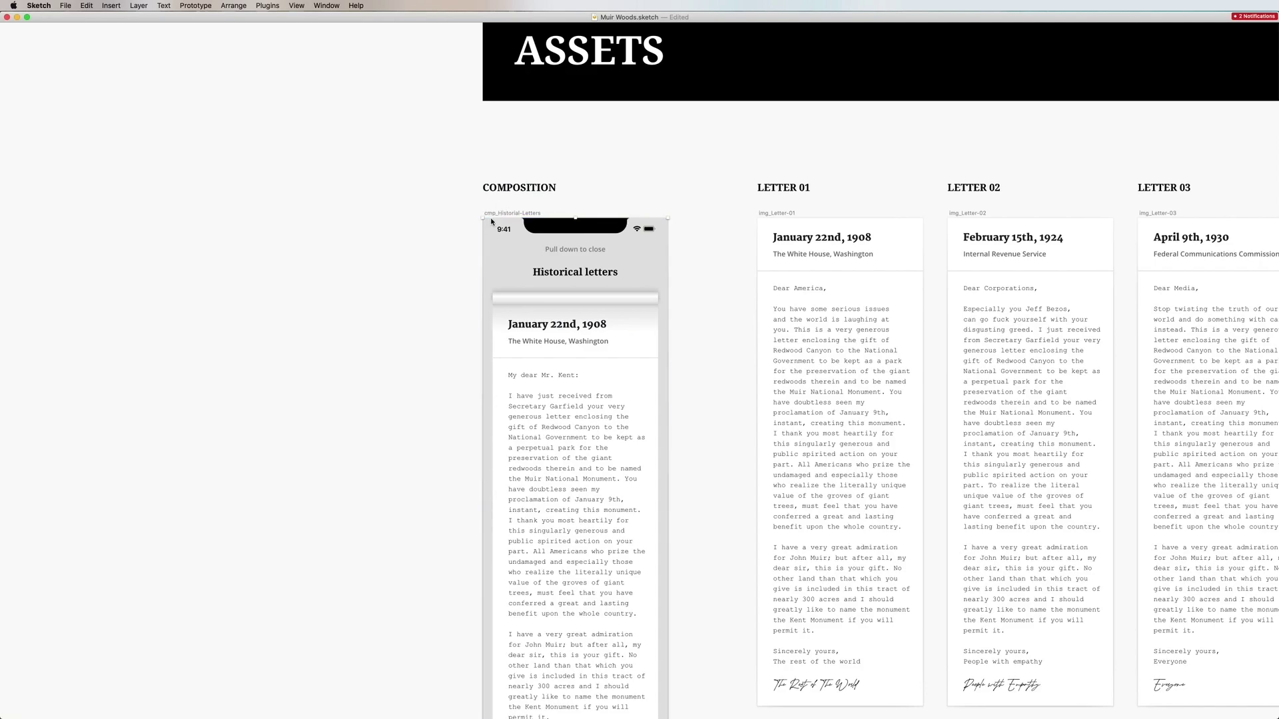
scroll(501, 263, down, 2)
scroll(501, 264, down, 2)
scroll(512, 313, down, 5)
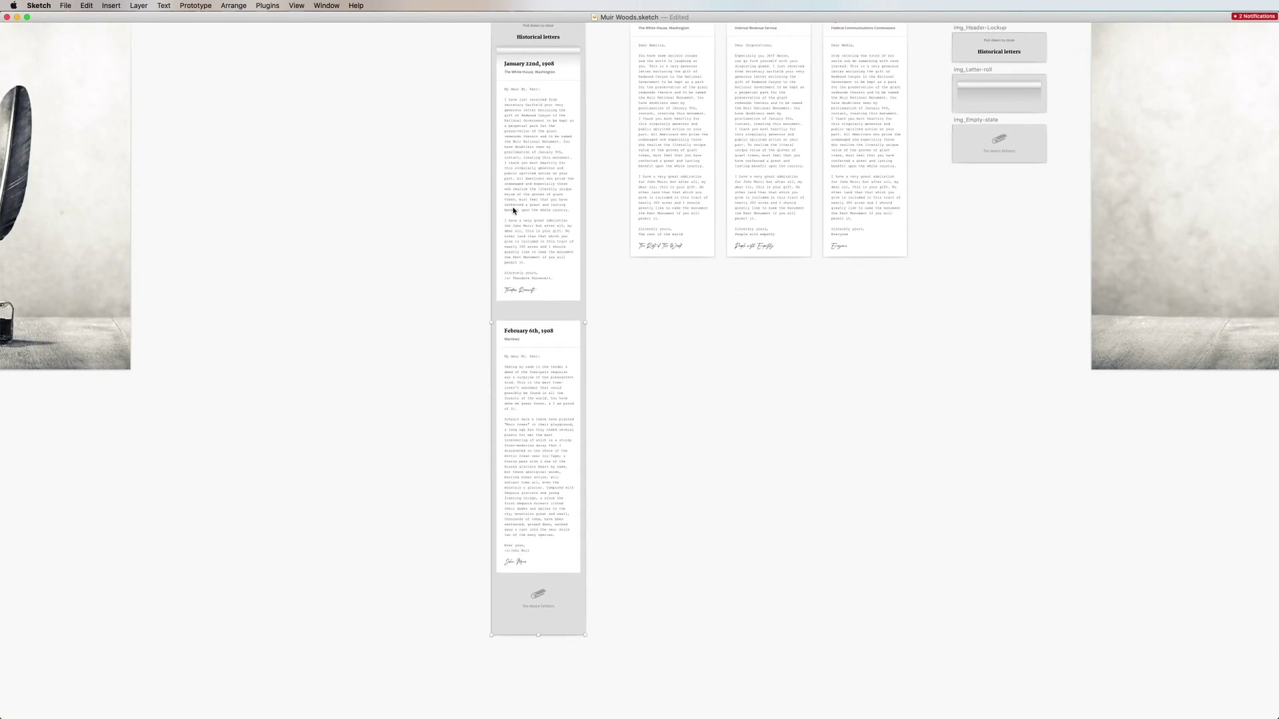
scroll(513, 210, up, 5)
scroll(510, 161, right, 5)
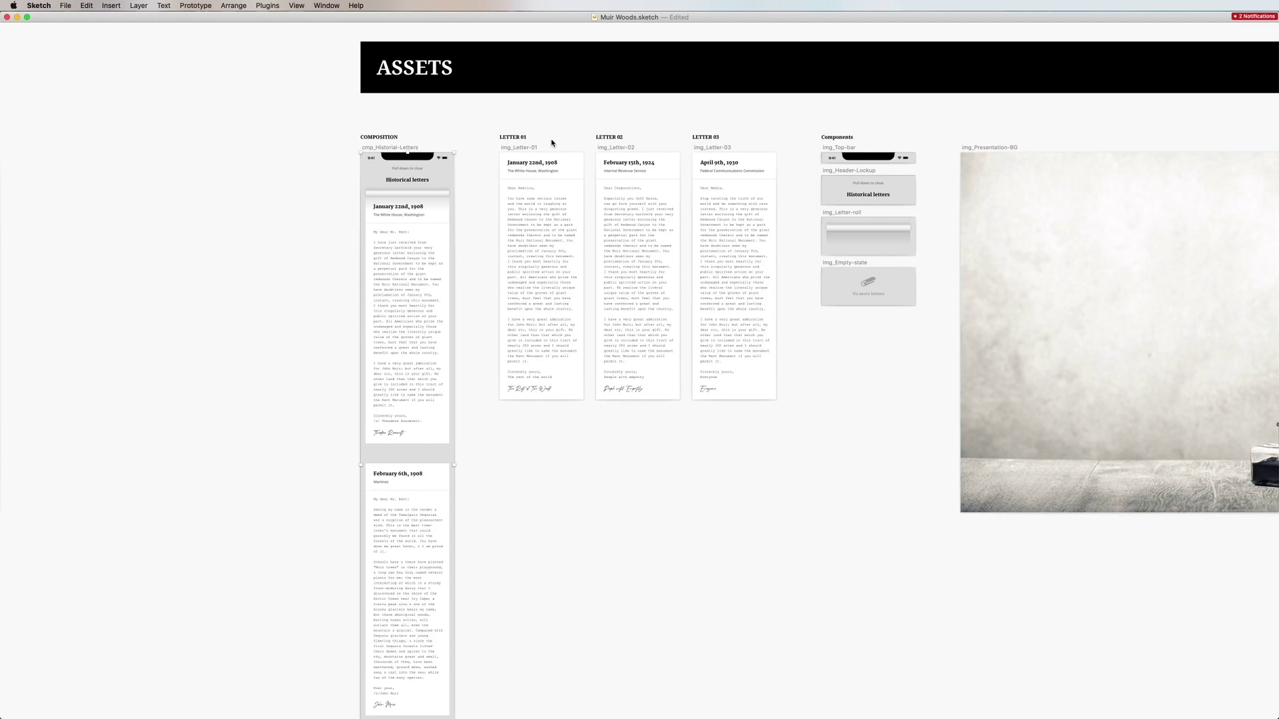
scroll(550, 139, up, 5)
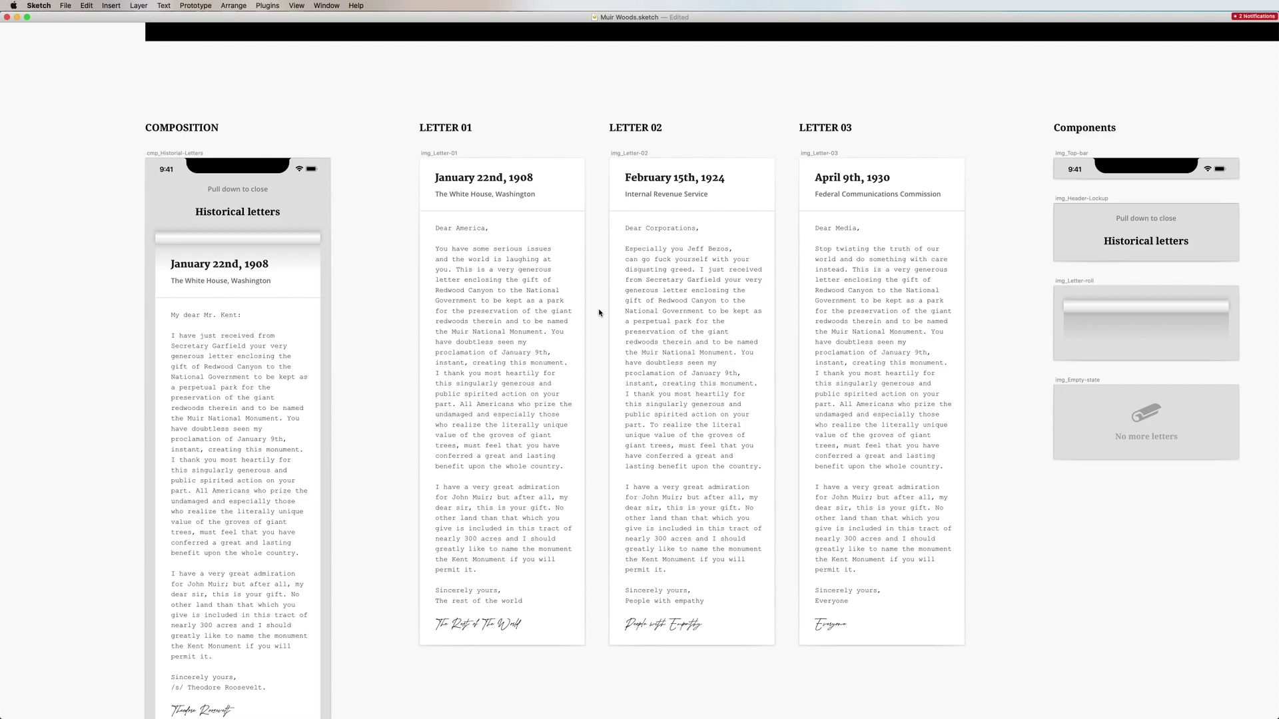
scroll(598, 313, right, 10)
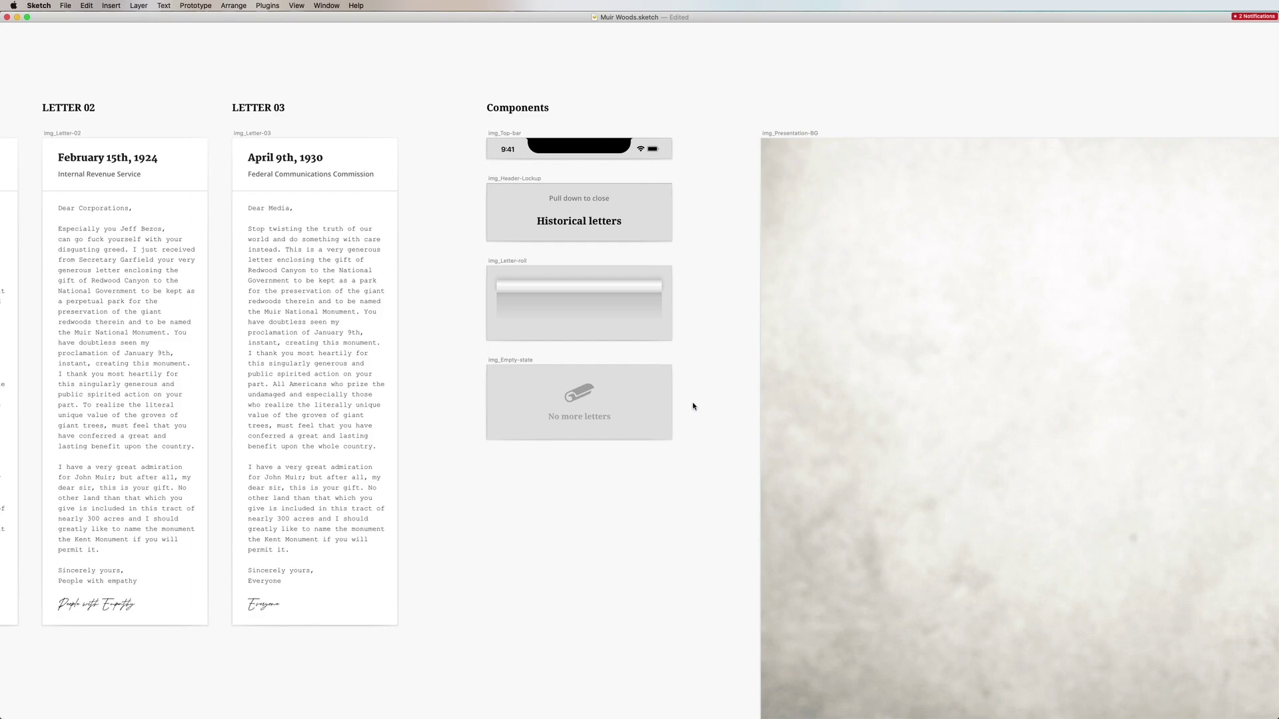
scroll(693, 401, down, 3)
scroll(692, 401, right, 5)
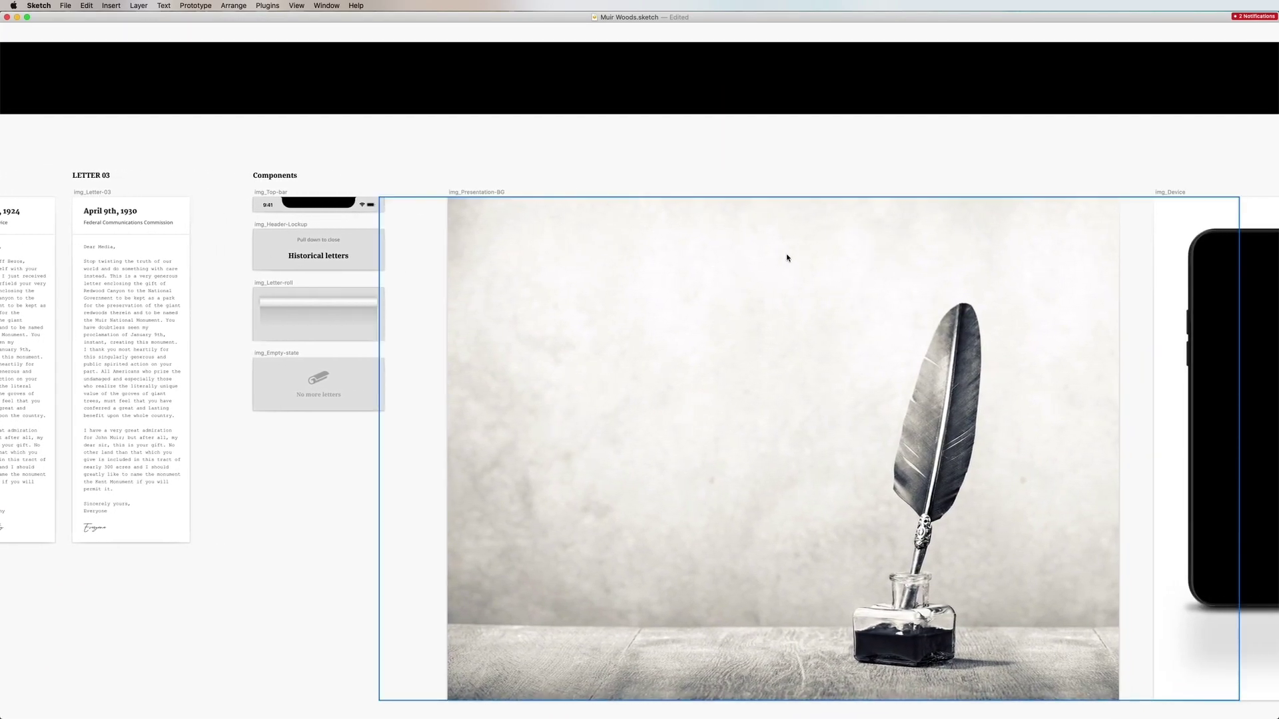
scroll(872, 468, right, 10)
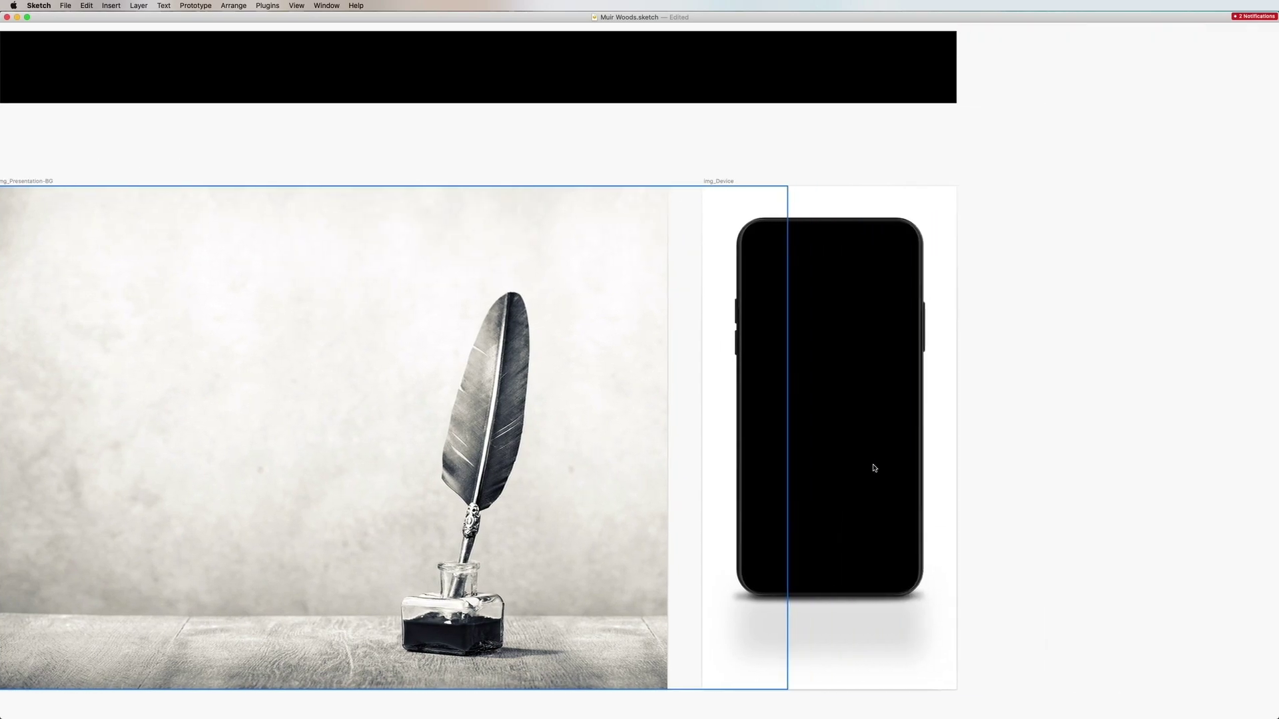
Select then deselect the img_Device phone mockup, and zoom out to show every artboard group.
click(854, 308)
click(948, 429)
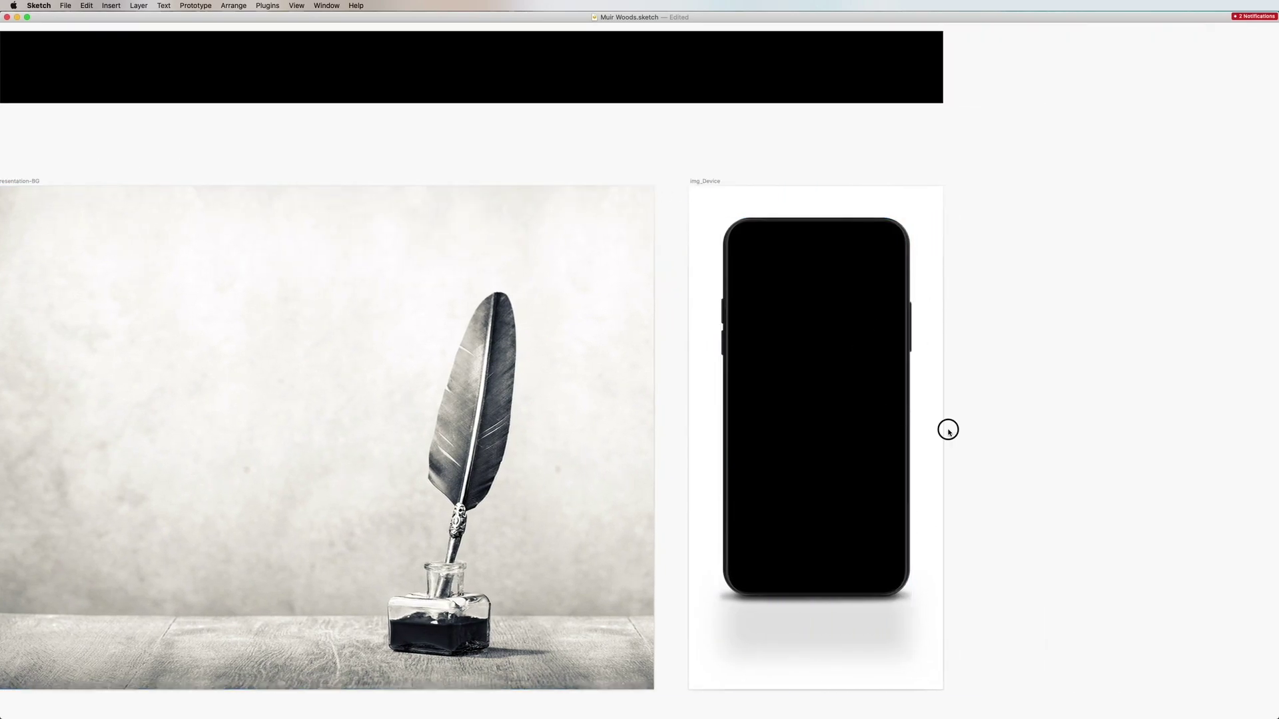
scroll(949, 432, down, 2)
scroll(949, 433, down, 5)
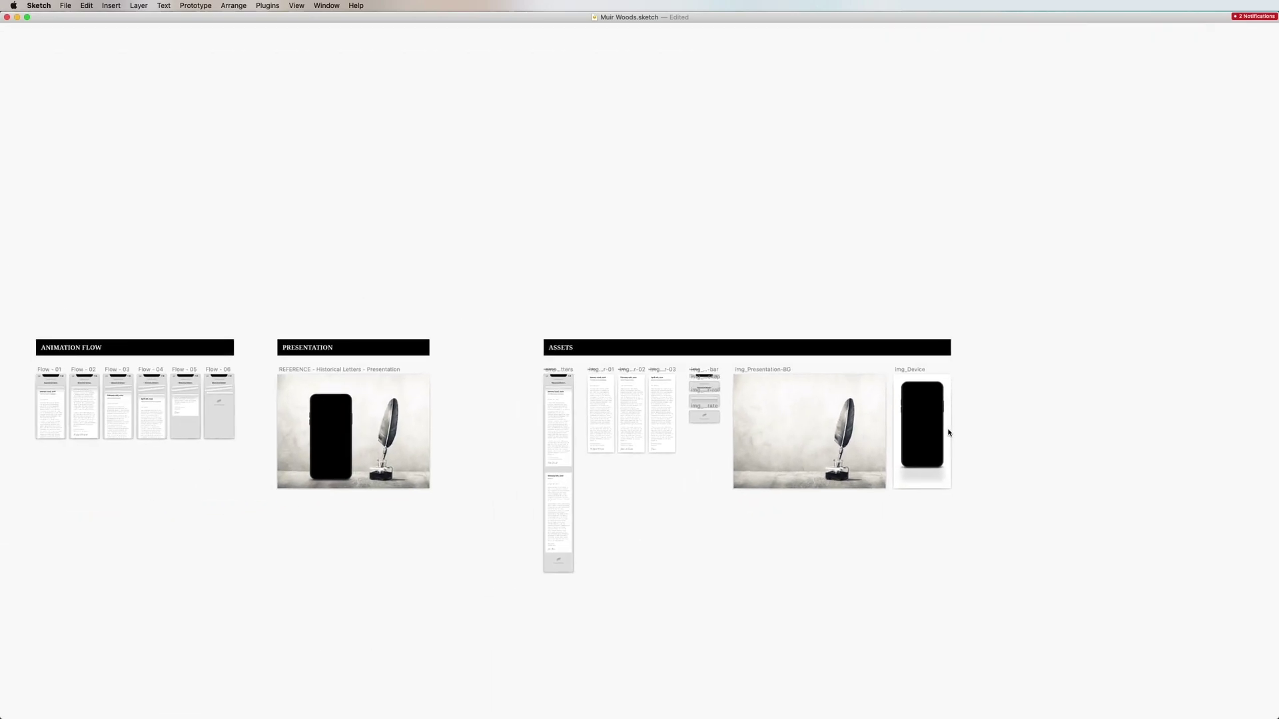
scroll(866, 533, left, 4)
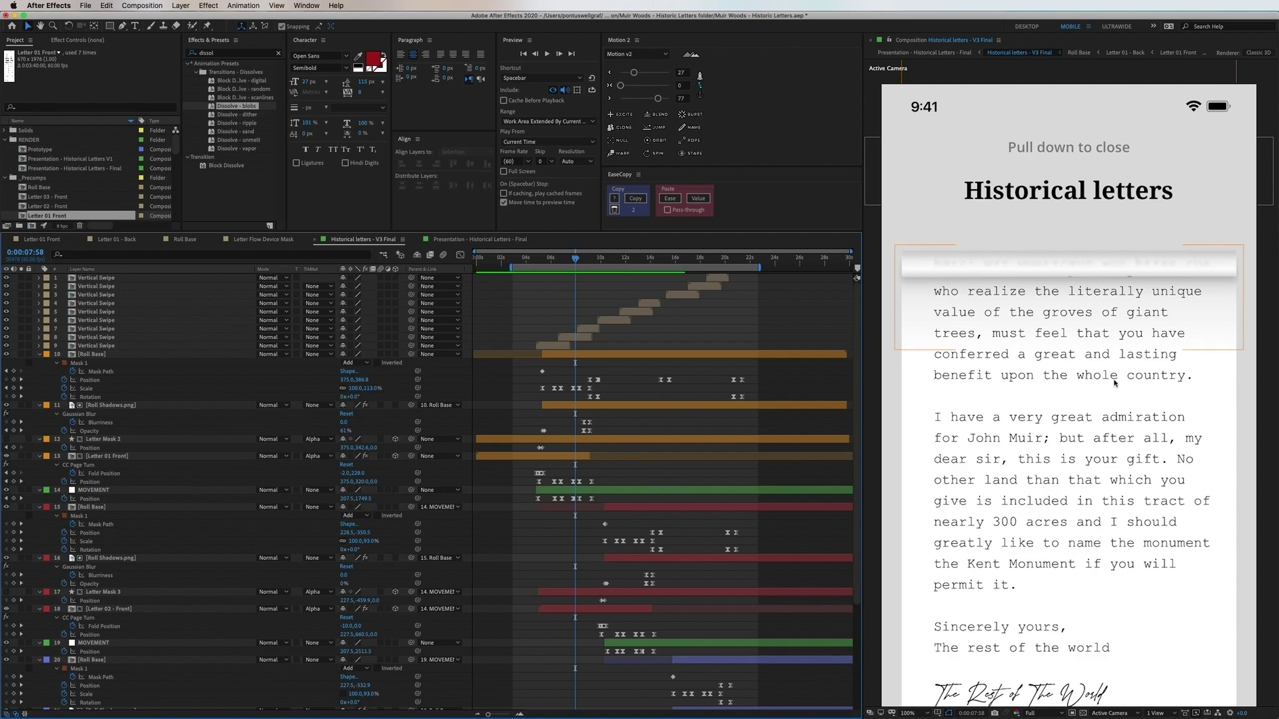
Select the nine Vertical Swipe layers and zoom the composition preview out to 50%.
click(106, 279)
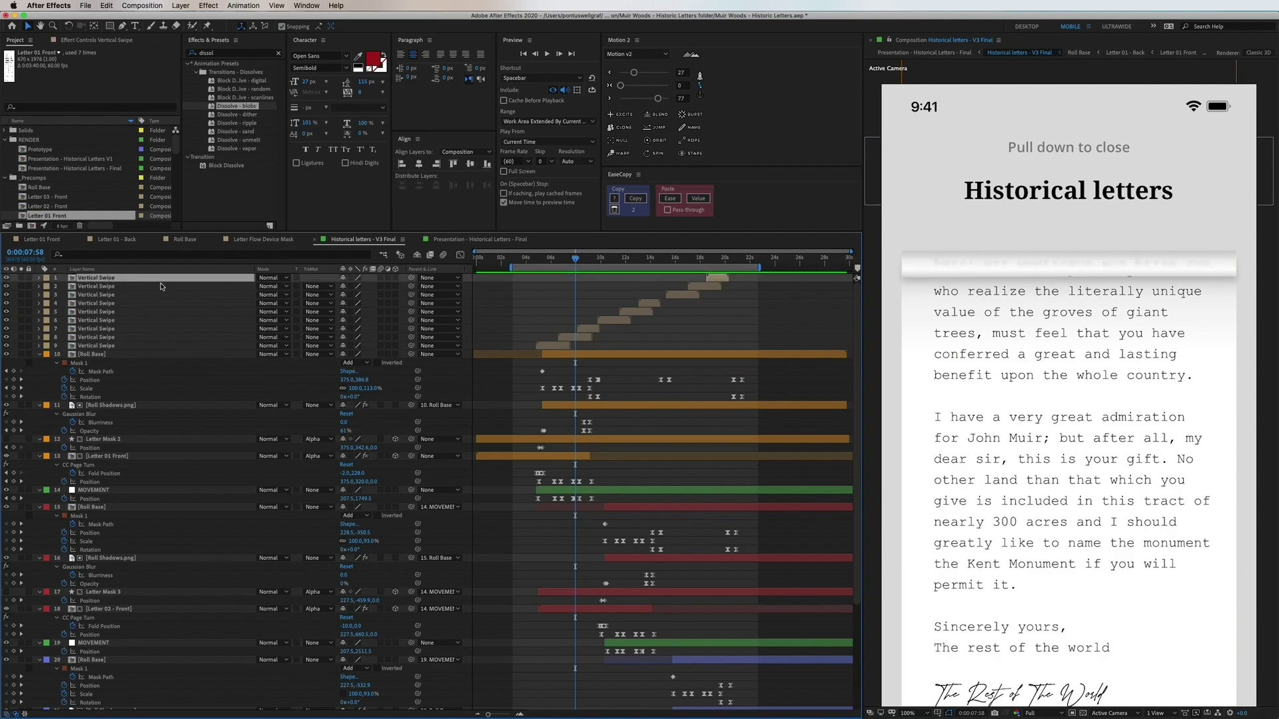
shift+click(110, 346)
key(comma)
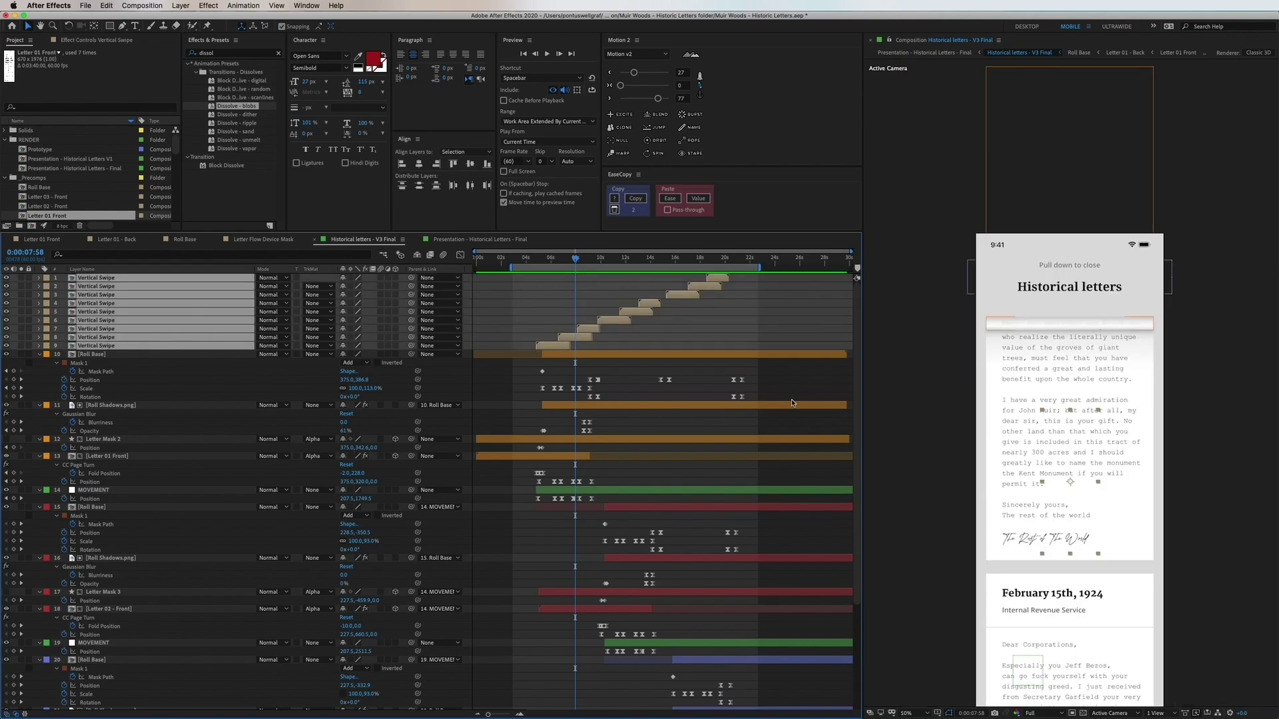
Move the current time to 0:00:06:13 and select all layers, starting from Roll Base.
click(540, 262)
drag(540, 262, 553, 260)
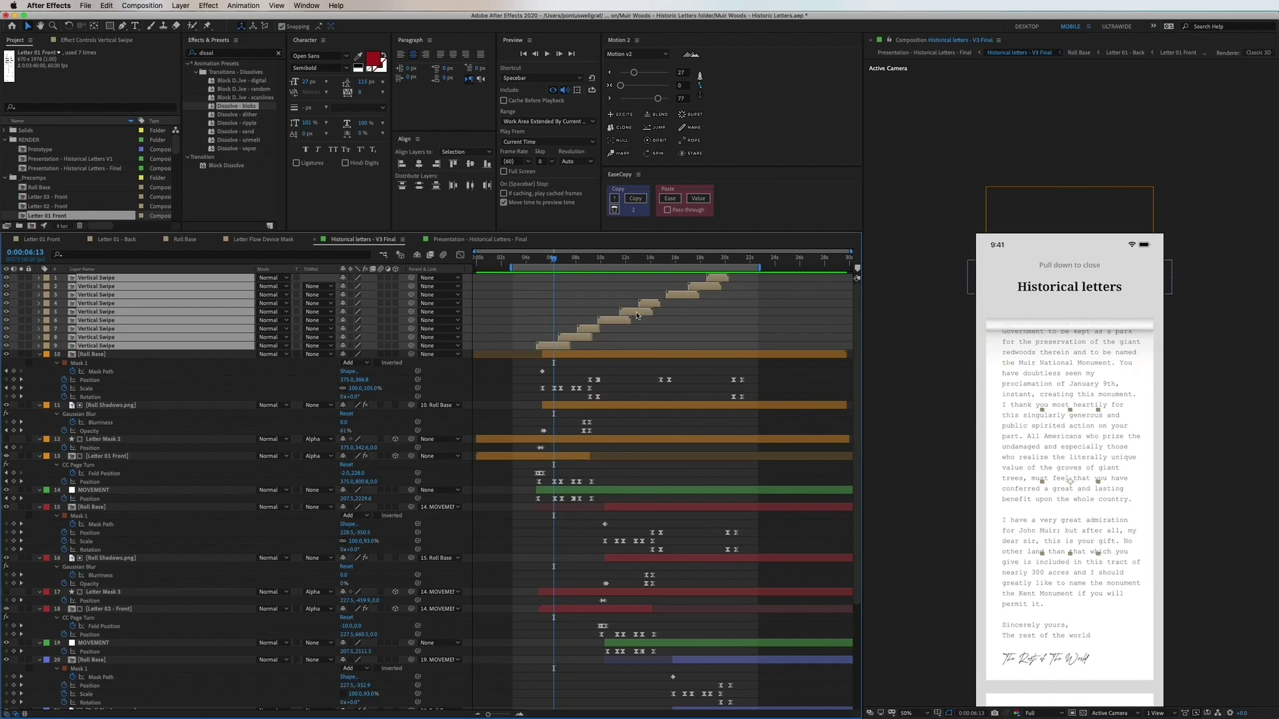
click(99, 355)
key(super+a)
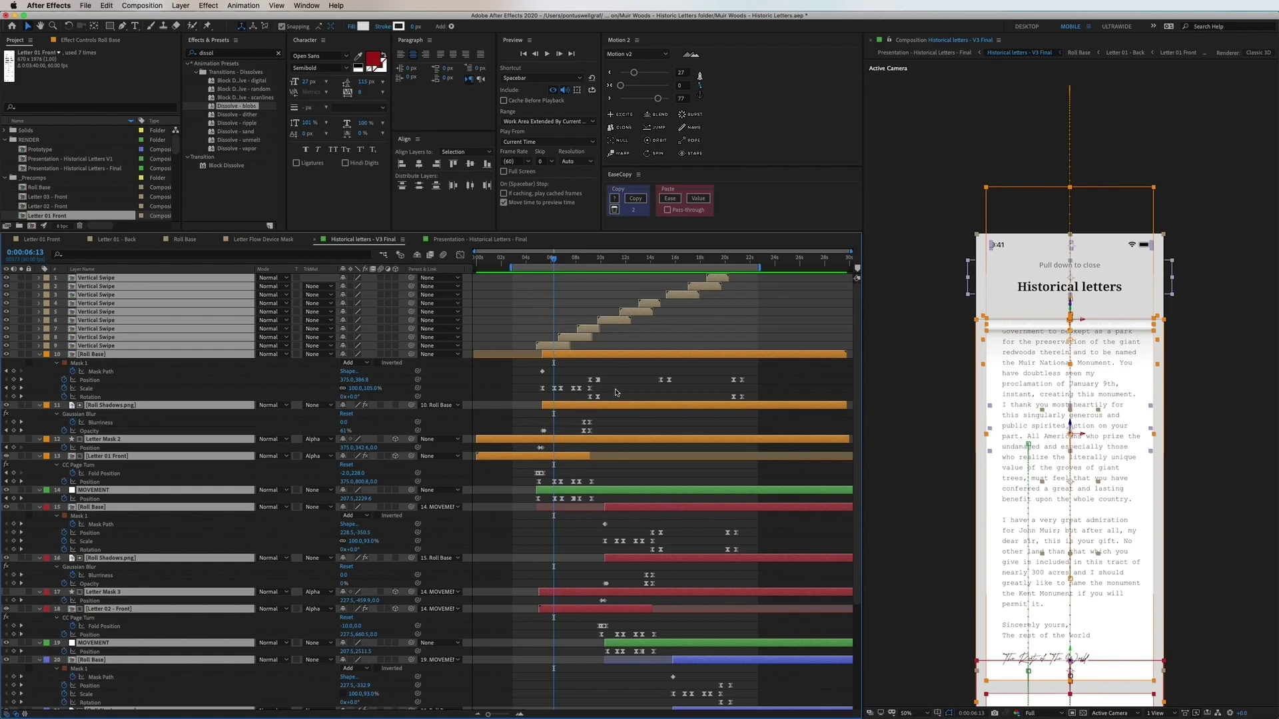
Collapse all layer properties and select the first letter's layers 10–13.
key(u)
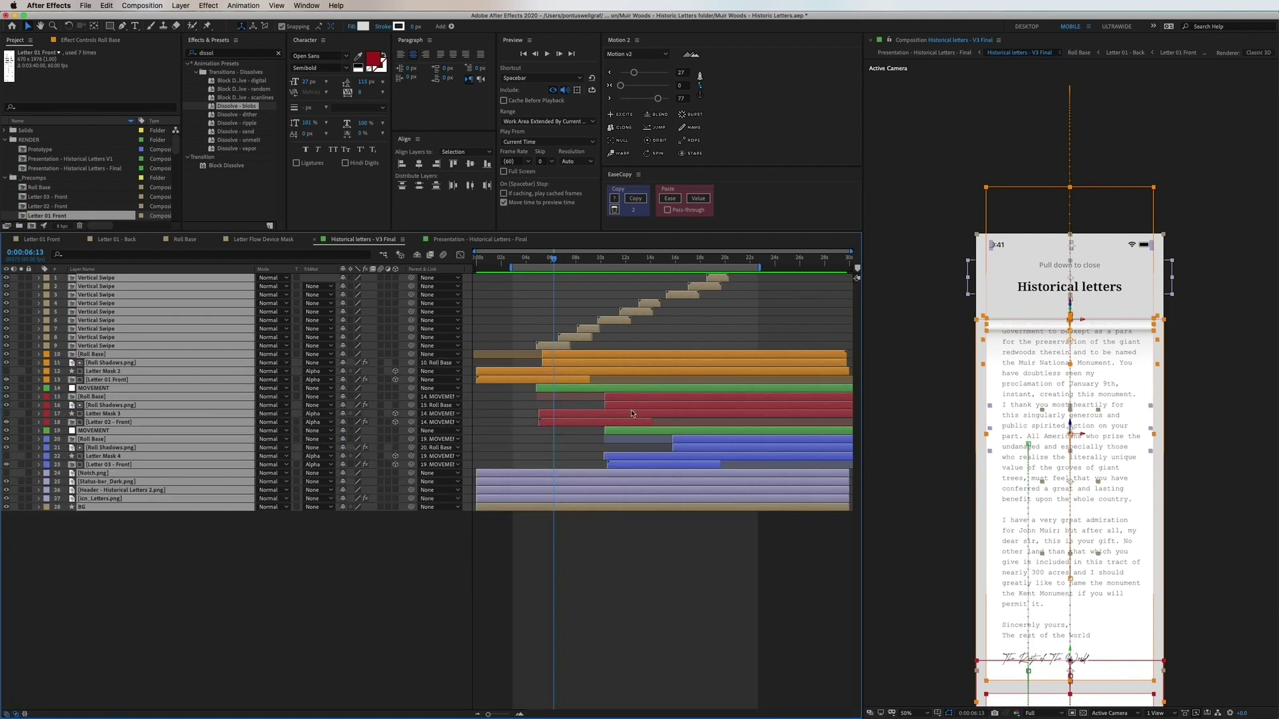
click(589, 450)
click(560, 355)
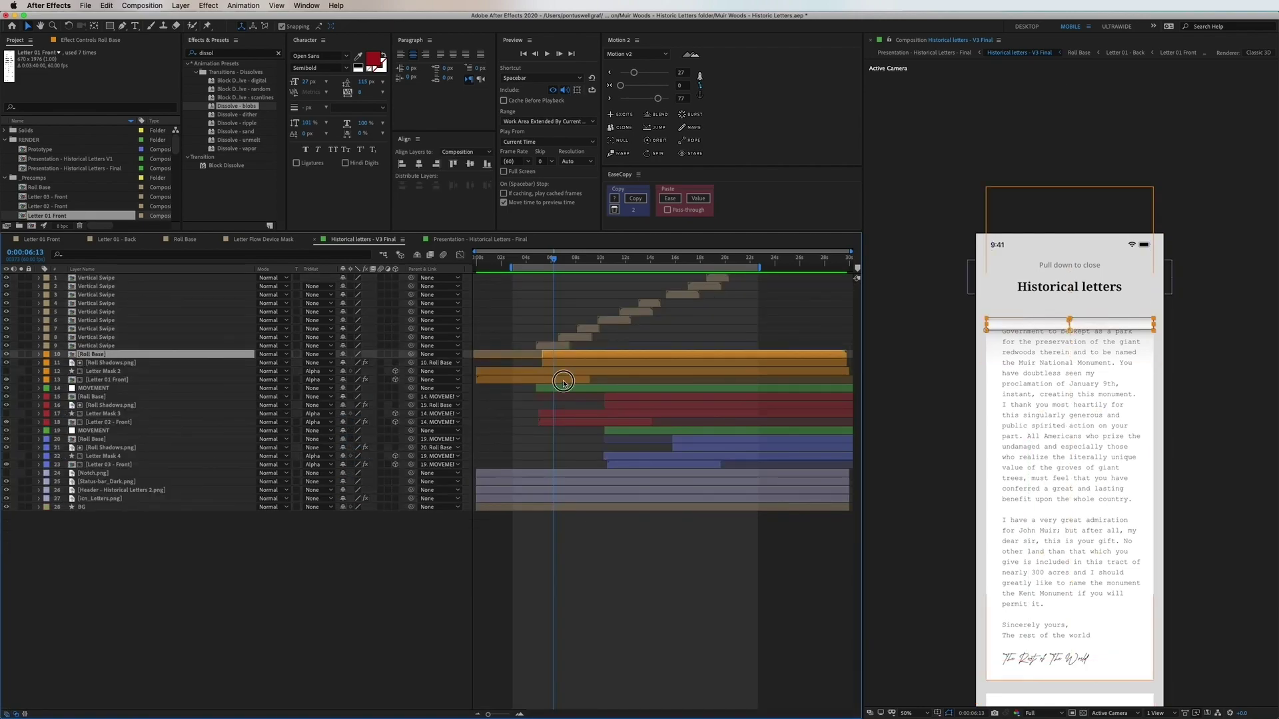
shift+click(563, 382)
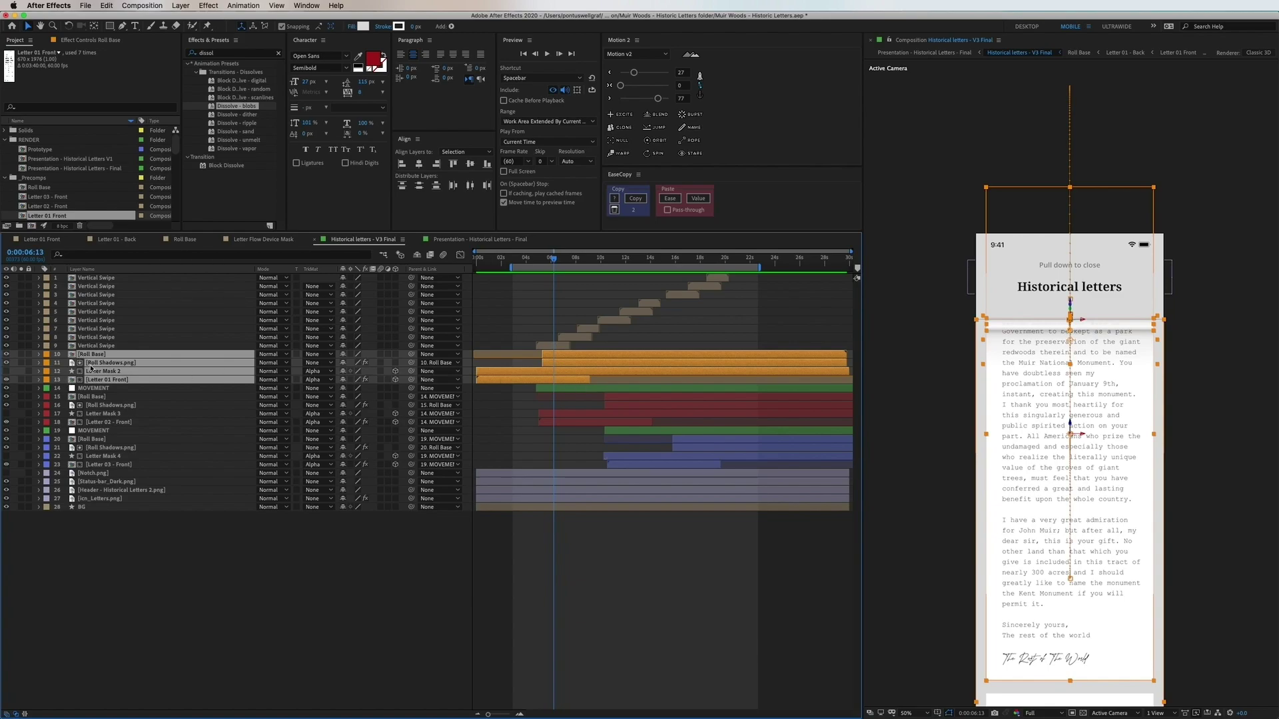
Select the third letter's layers 20–23 and the second letter's layers 15–18.
click(95, 396)
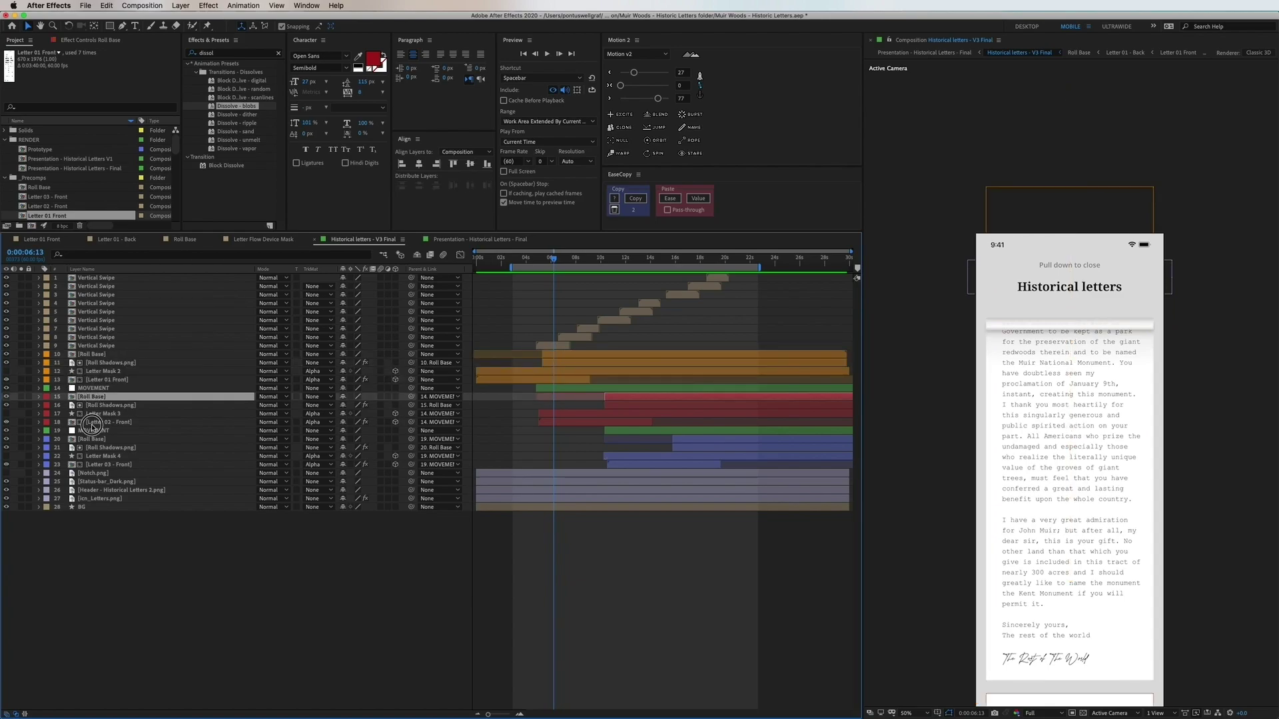
shift+click(92, 422)
click(93, 439)
shift+click(105, 464)
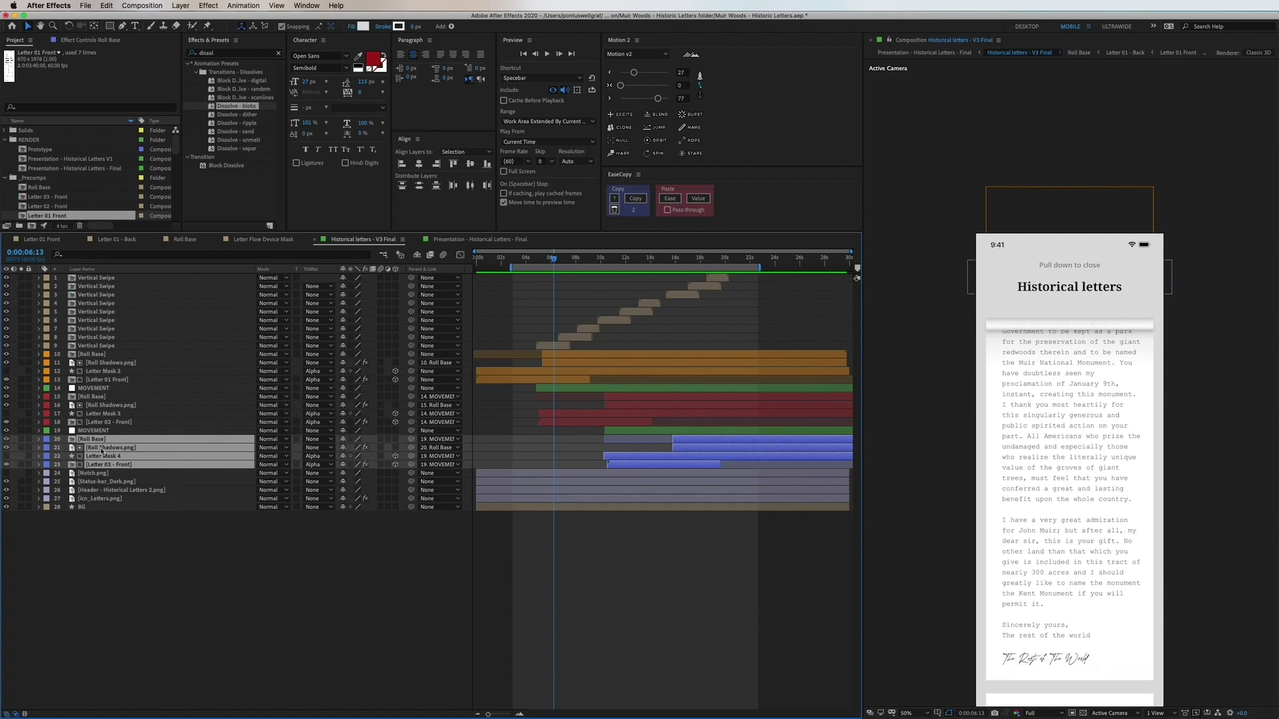
click(95, 425)
shift+click(93, 396)
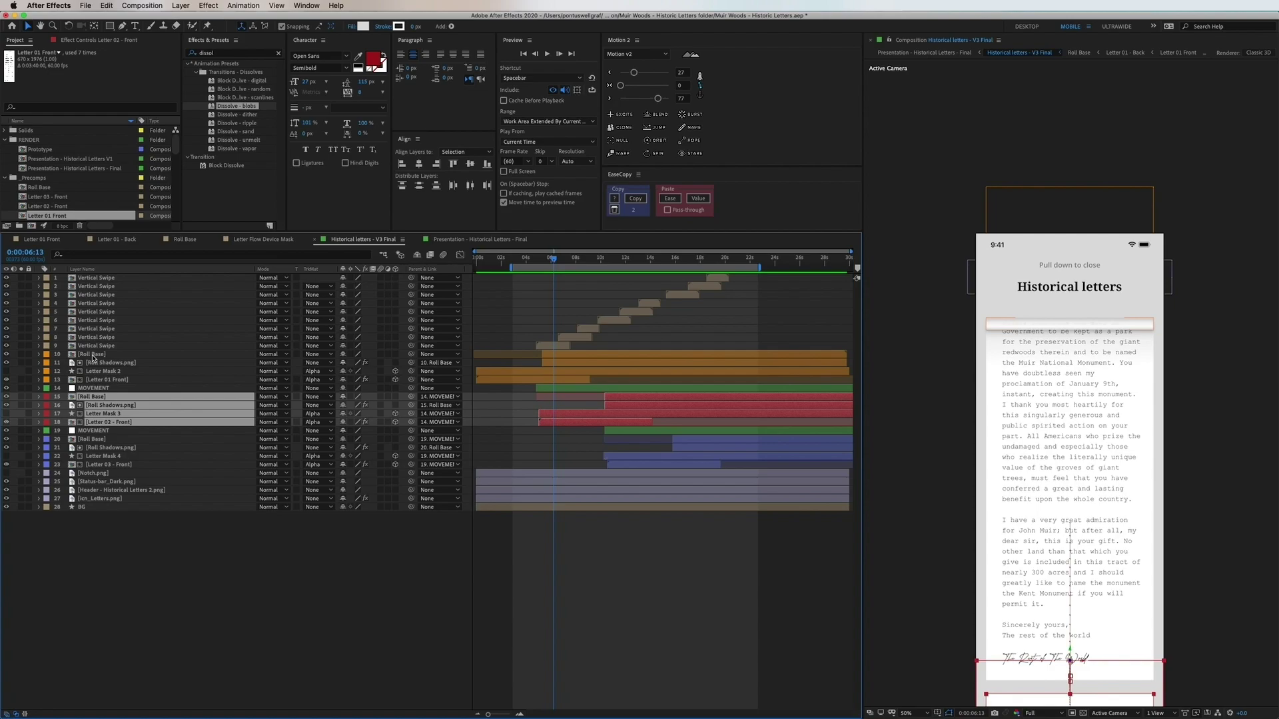
Inspect the Notch.png, Status-bar_Dark.png and Header - Historical Letters 2.png layers, toggling the notch's visibility.
click(92, 475)
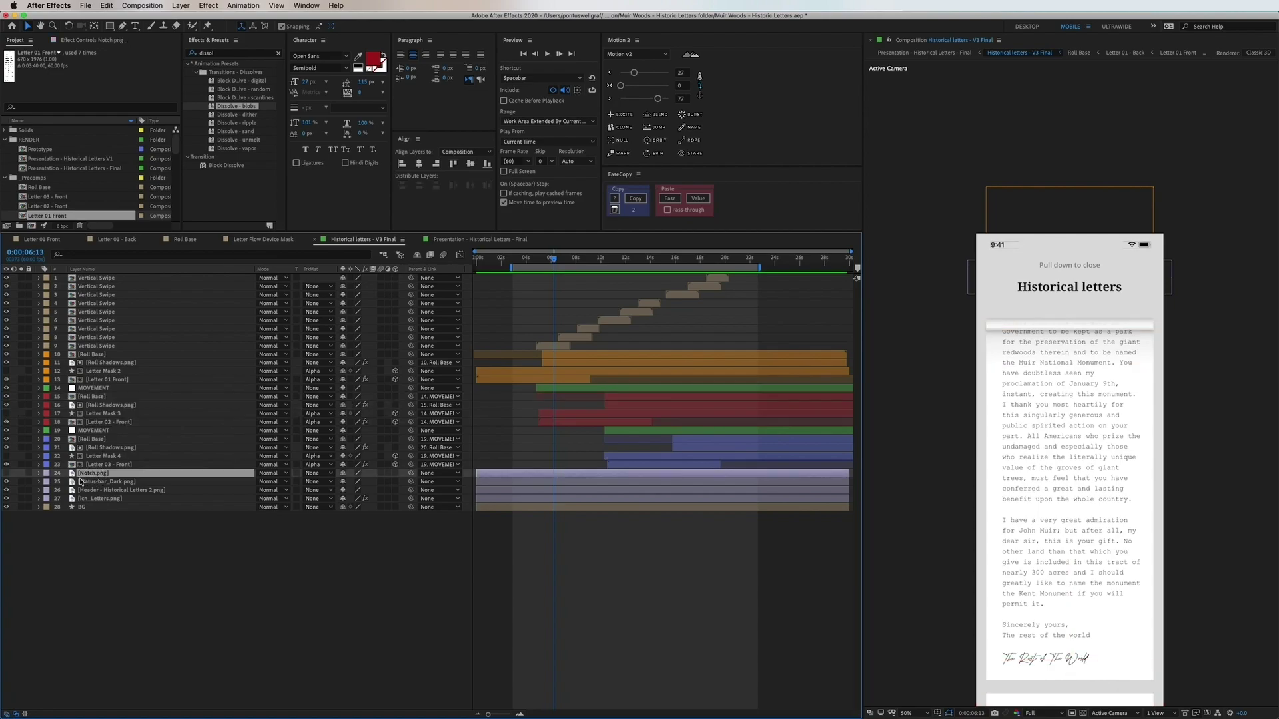
click(6, 473)
click(6, 473)
click(102, 482)
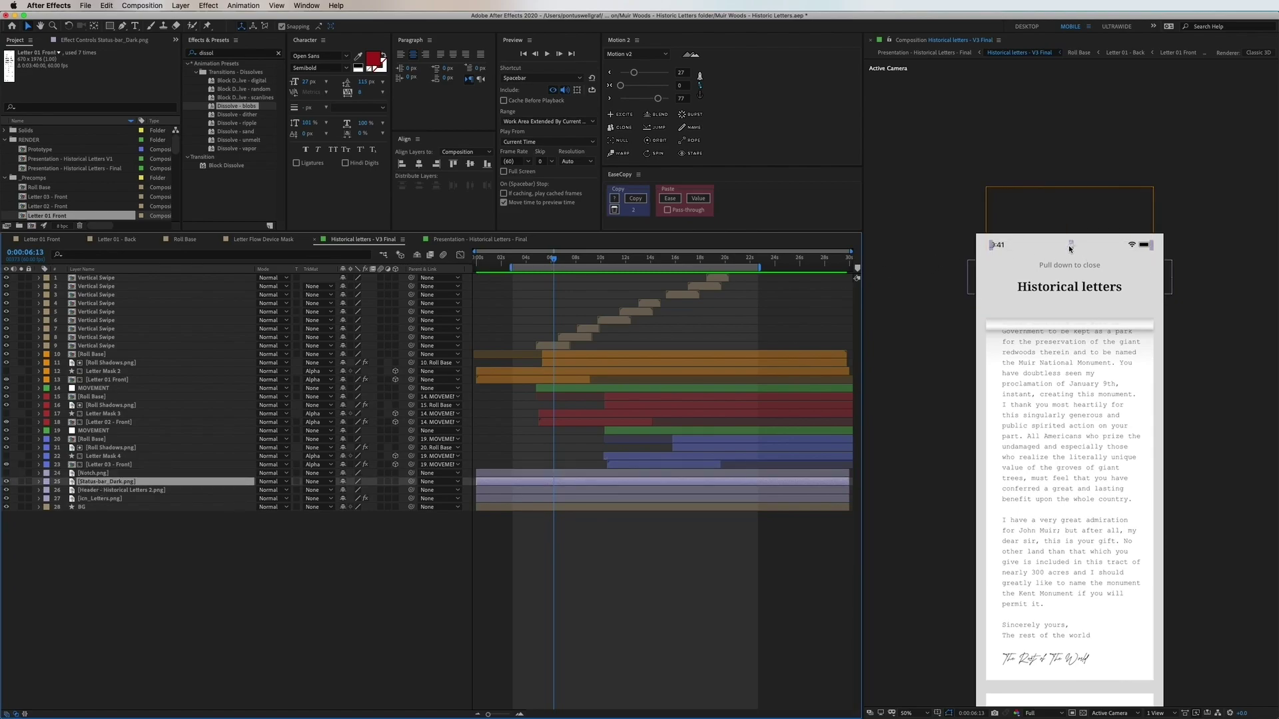
click(1044, 280)
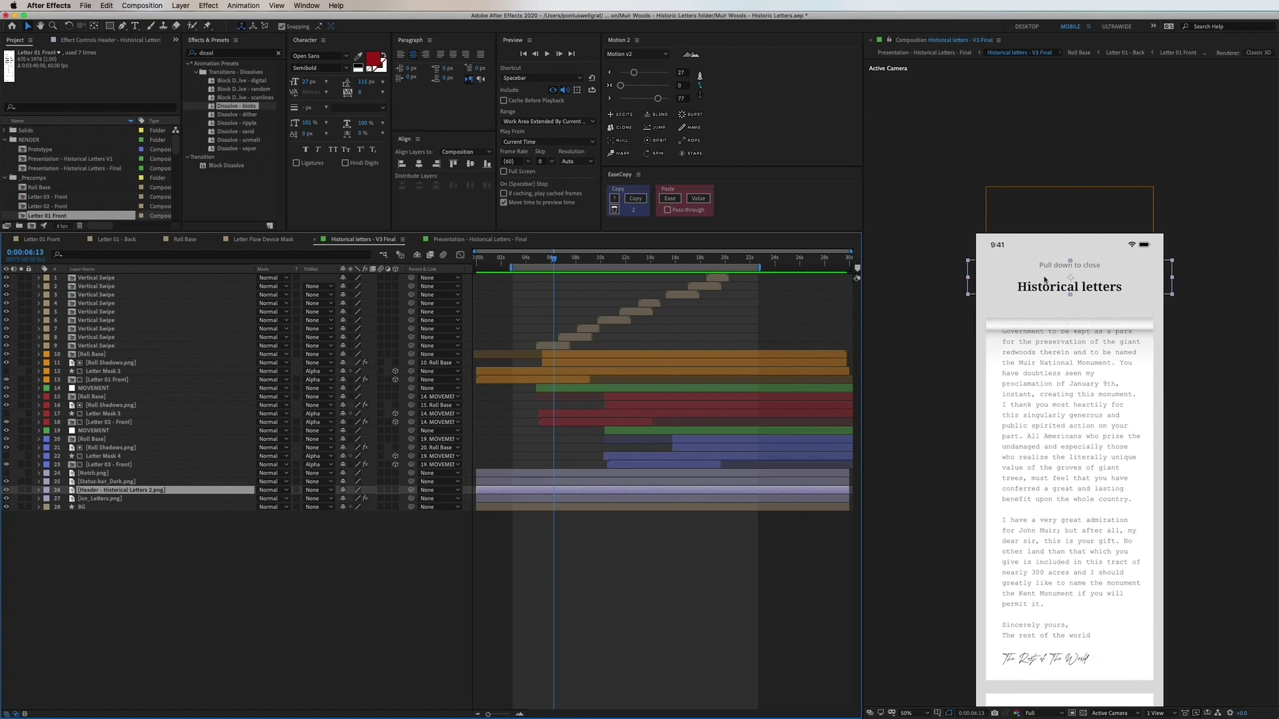
Show icn_Letters.png's keyframed Block Dissolve Transition Completion and play to 0:00:06:59.
click(123, 499)
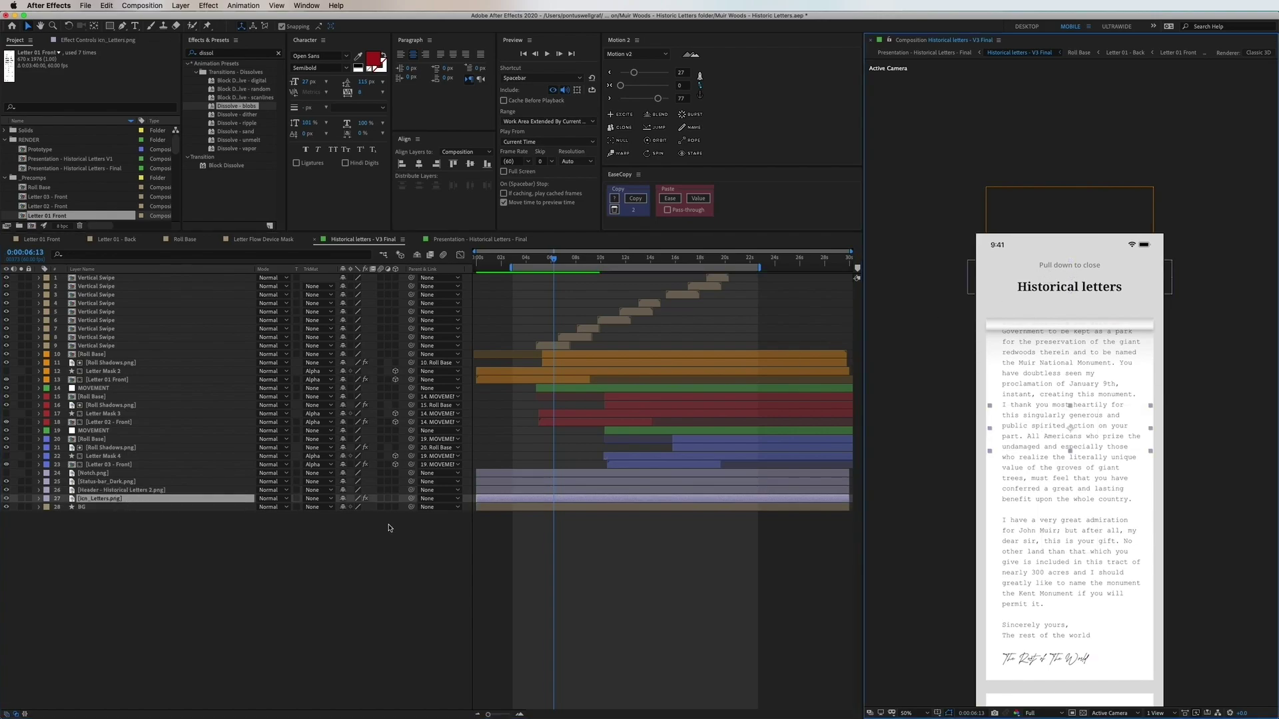
key(u)
key(space)
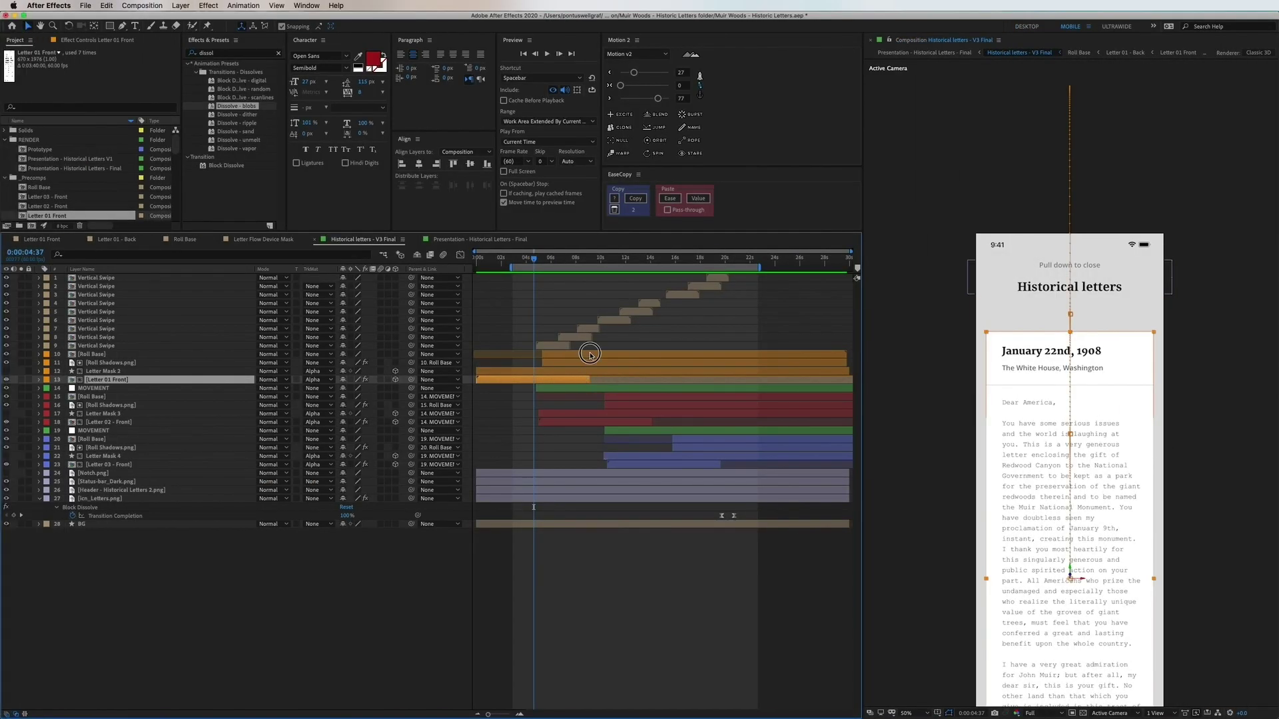
Reveal the letter layers' animated properties and magnify the composition preview to 100%.
key(ctrl+a)
key(u)
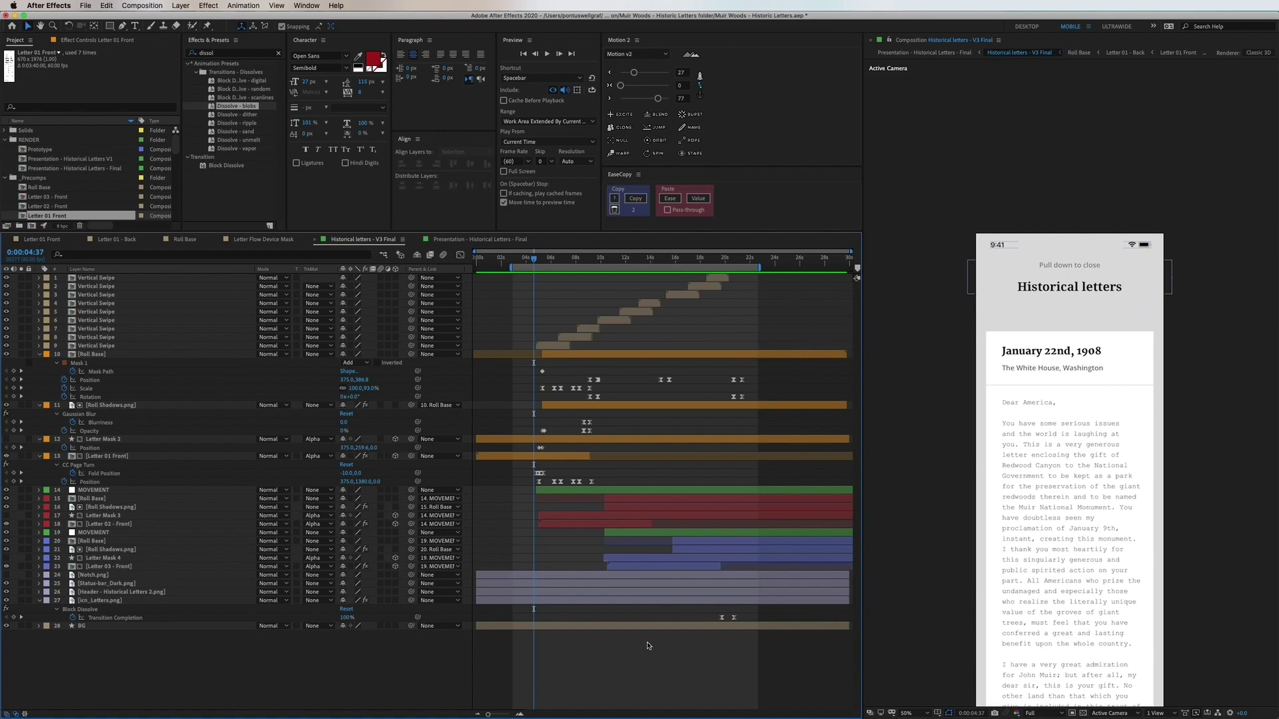
click(520, 714)
key(period)
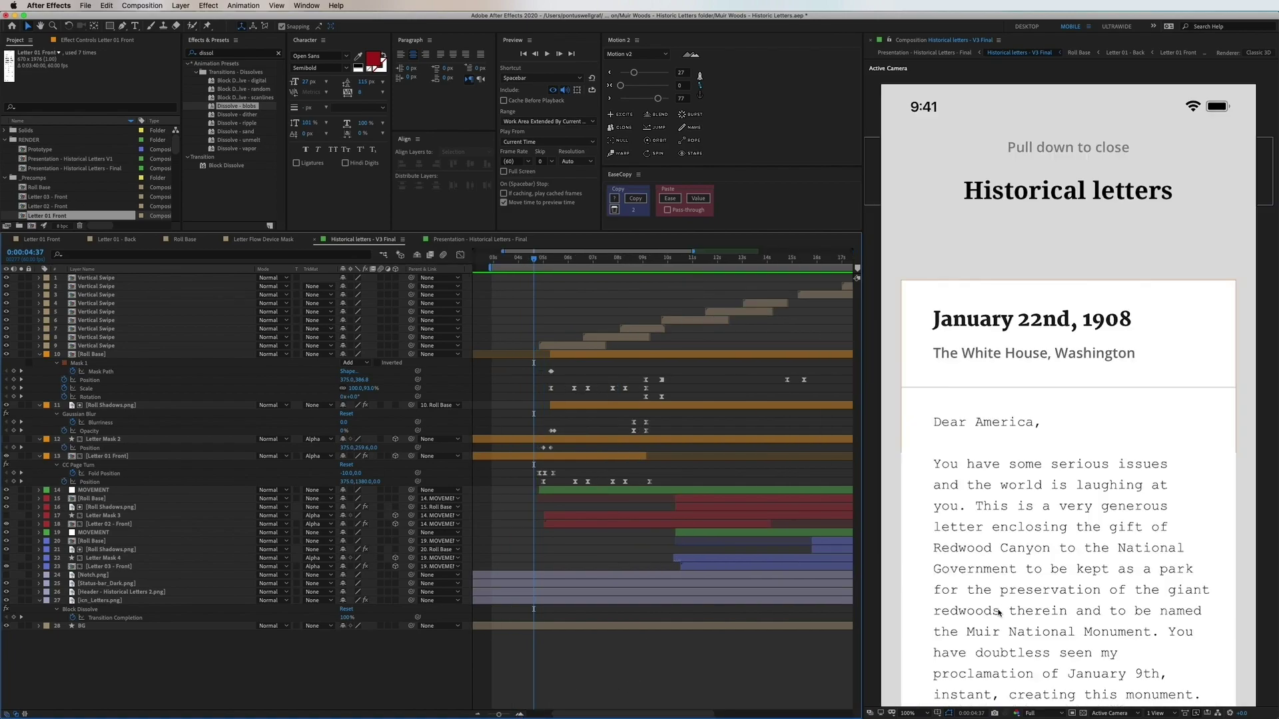
scroll(1065, 400, up, 1)
key(v)
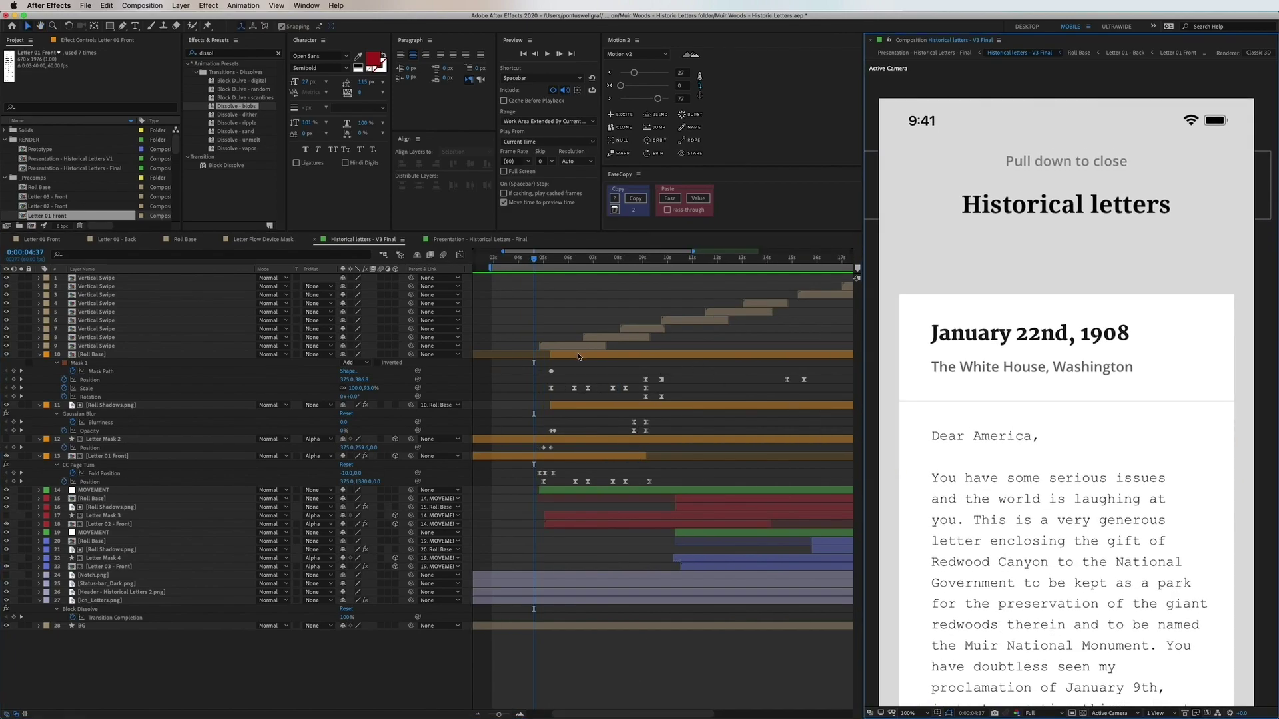
click(575, 354)
Zoom into the curl keyframes, narrow the Layer Name column, and set time to 0:00:04:50.
click(522, 712)
click(522, 712)
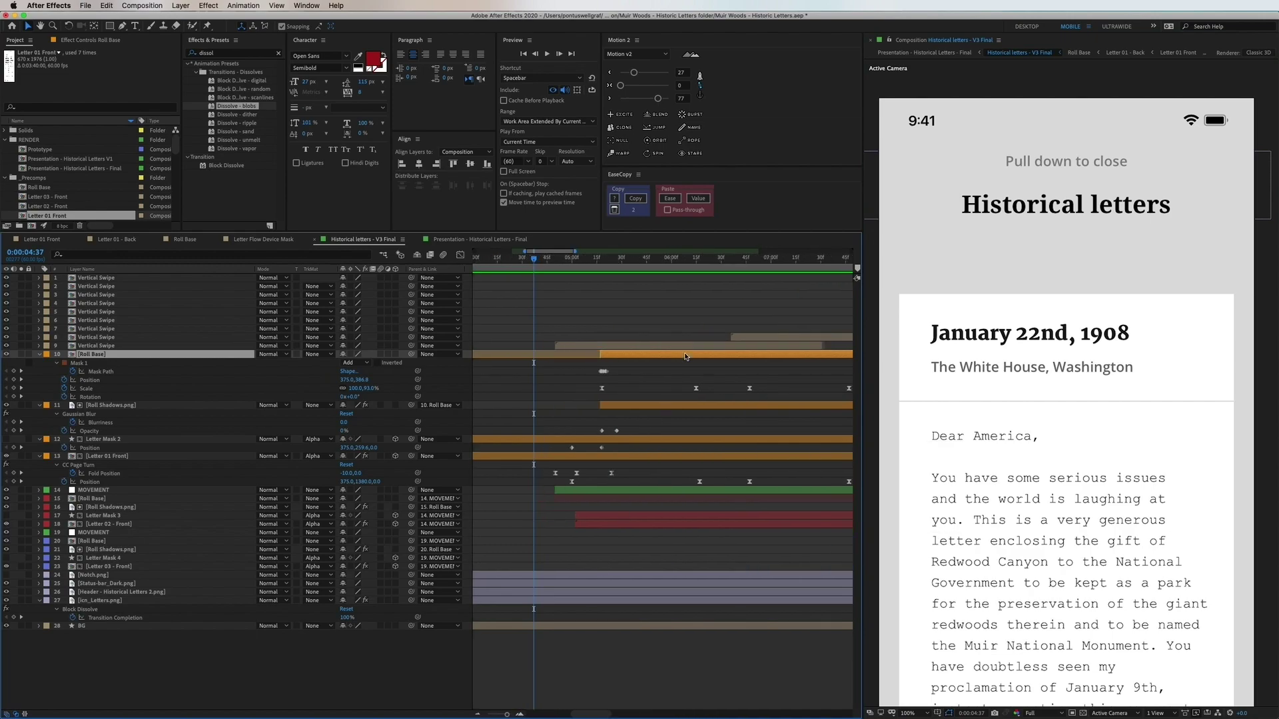
key(space)
drag(673, 362, 647, 360)
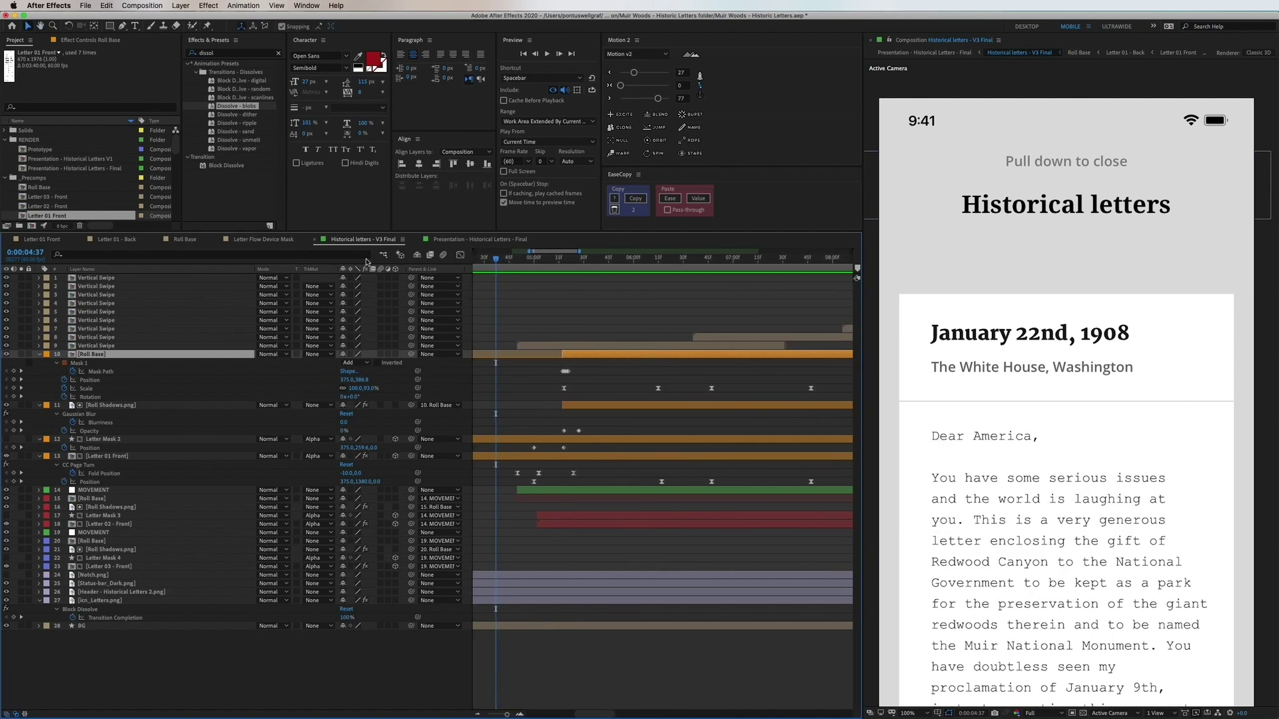
drag(254, 269, 158, 269)
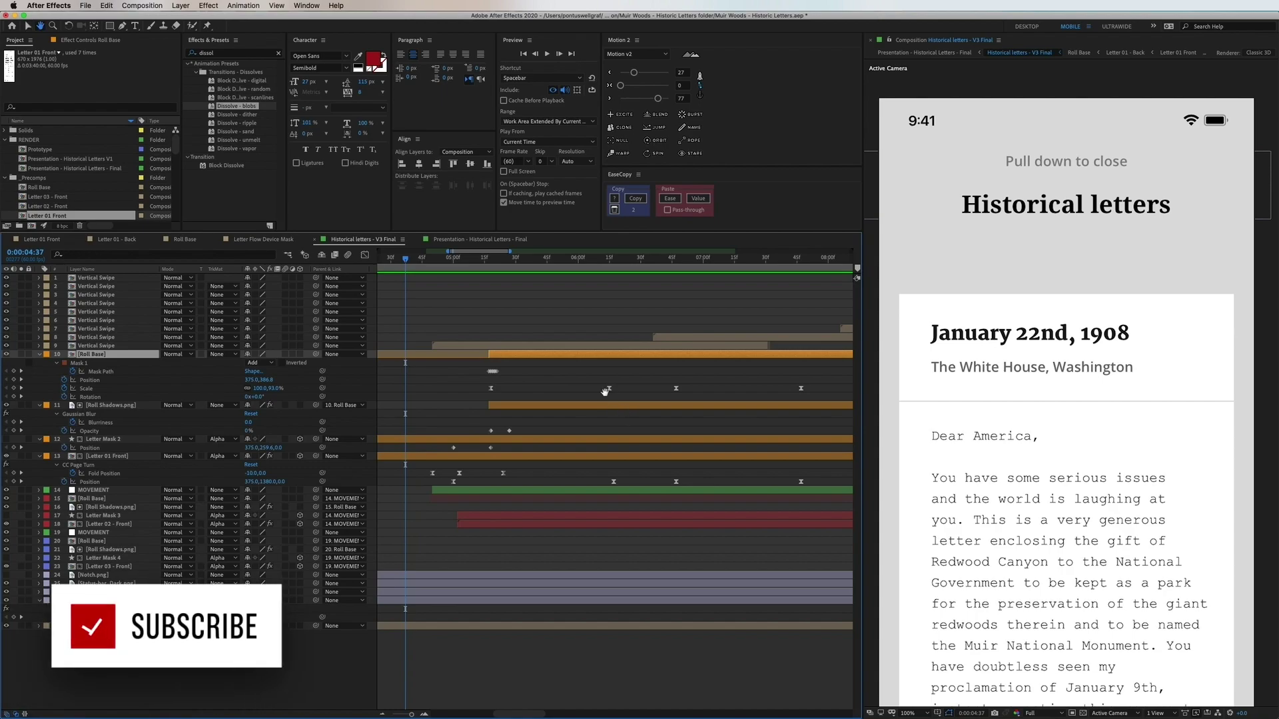
drag(560, 407, 500, 391)
scroll(553, 400, up, 3)
key(v)
drag(399, 260, 472, 274)
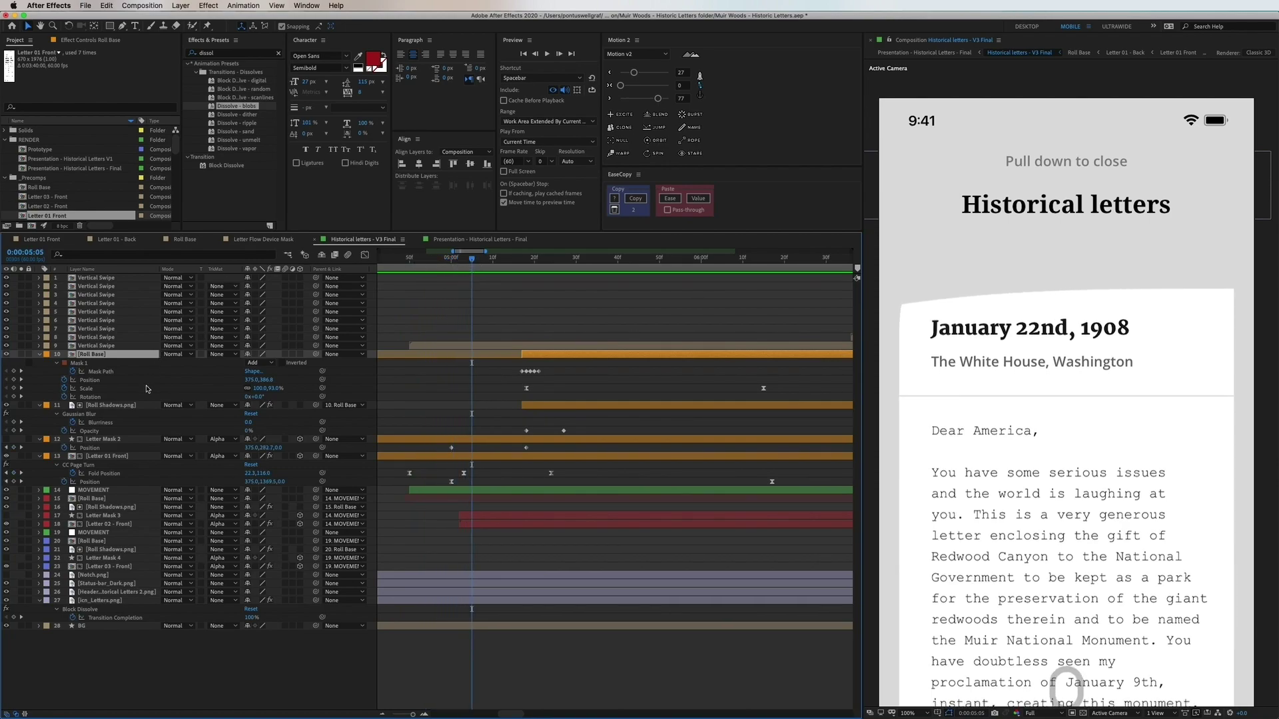
Show Letter 01 Front's CC Page Turn settings, test and undo Fold Position, then scrub the curl forward.
click(104, 456)
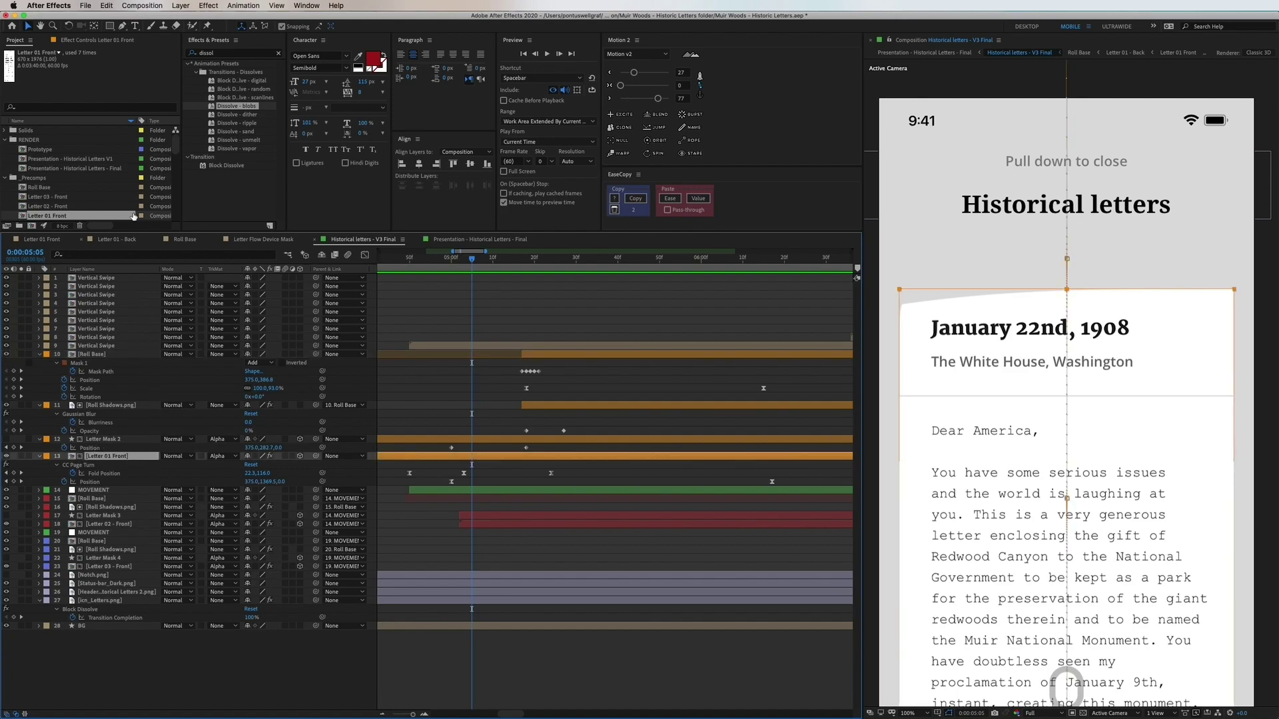
click(94, 40)
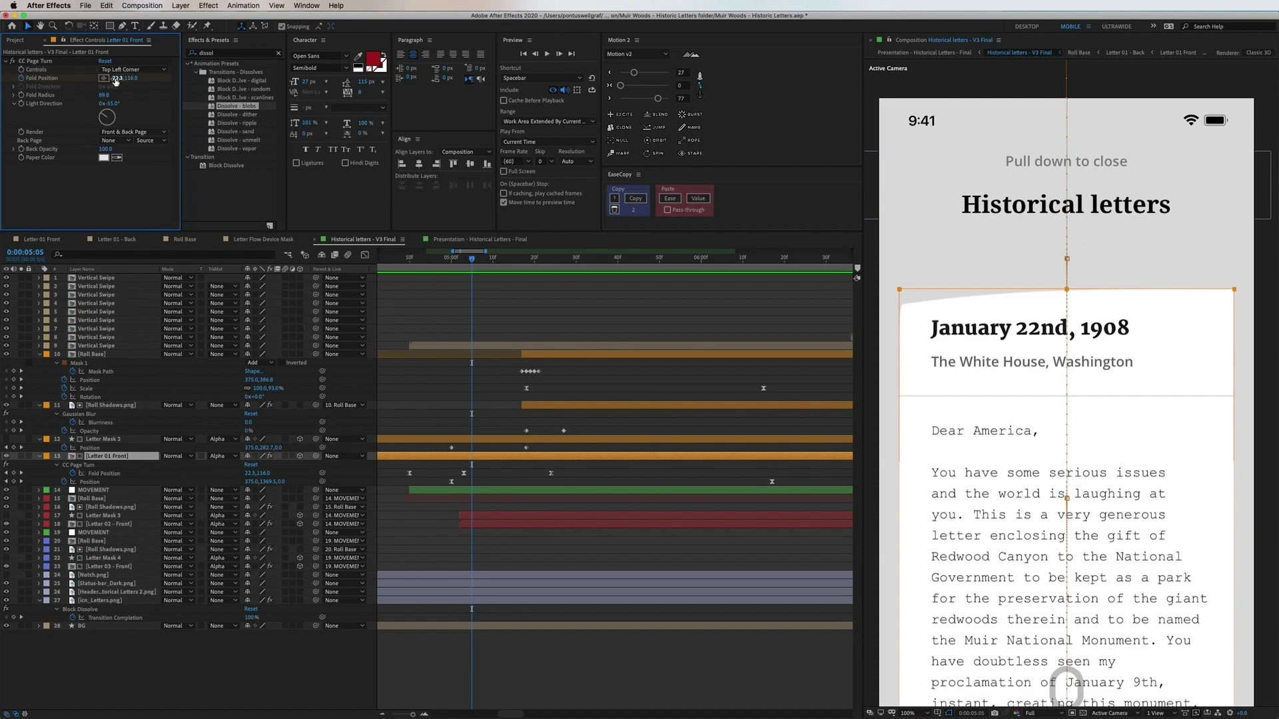
drag(115, 81, 189, 128)
key(super+z)
click(409, 266)
drag(412, 269, 519, 296)
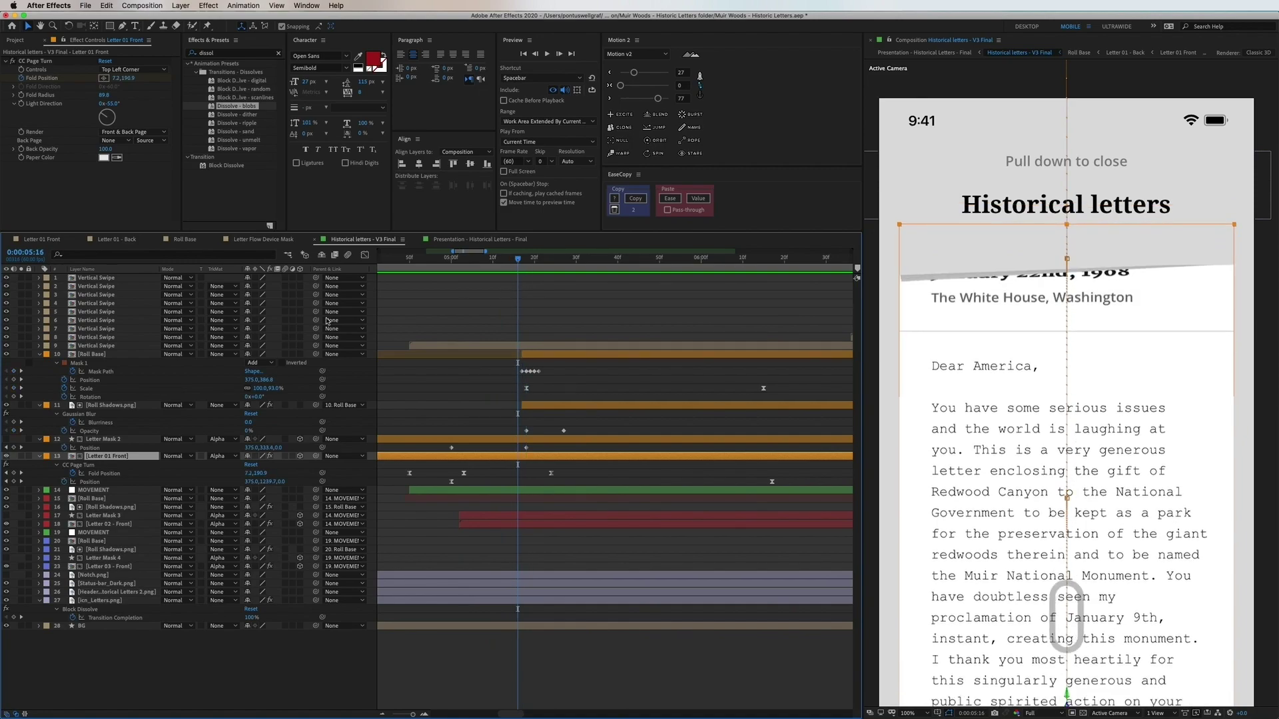
Scrub the Roll Base layer to watch the letter roll up, then open its precomp.
click(103, 356)
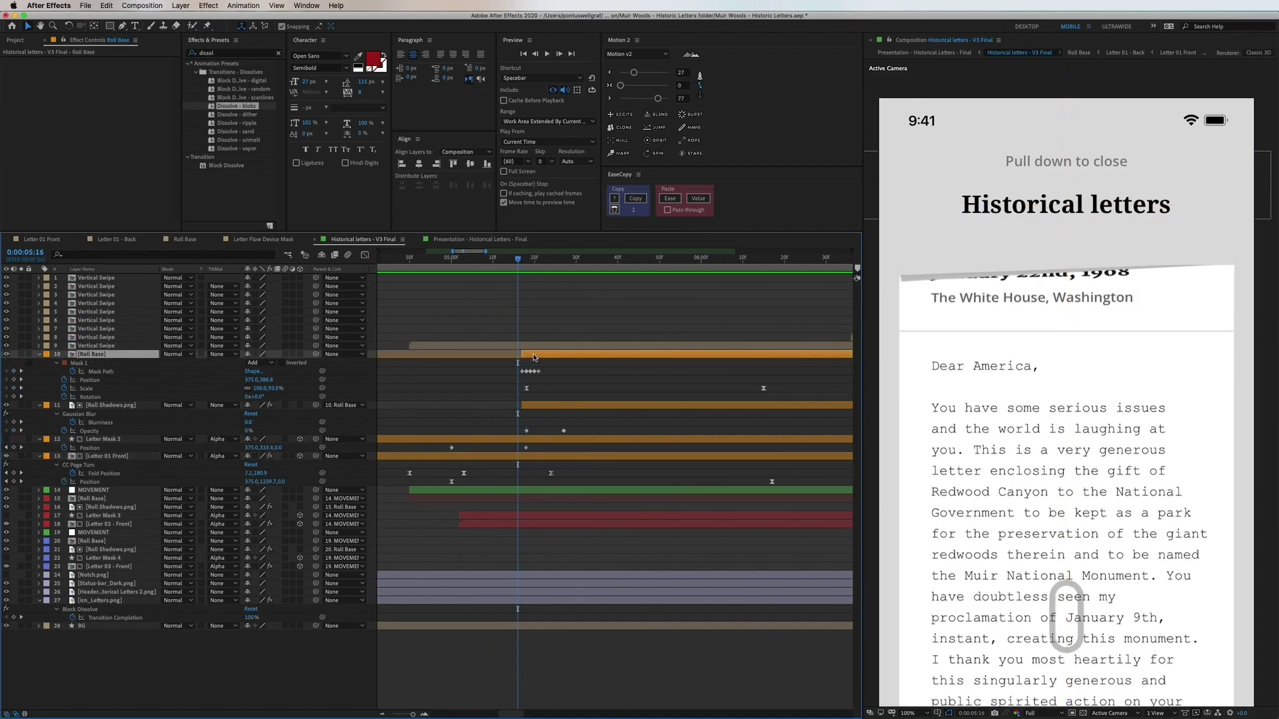
drag(521, 265, 569, 275)
double_click(90, 354)
Select the Position and Fold Position keyframes, then open the Letter 01 Front precomp from Historical letters - V3 Final.
drag(525, 337, 613, 350)
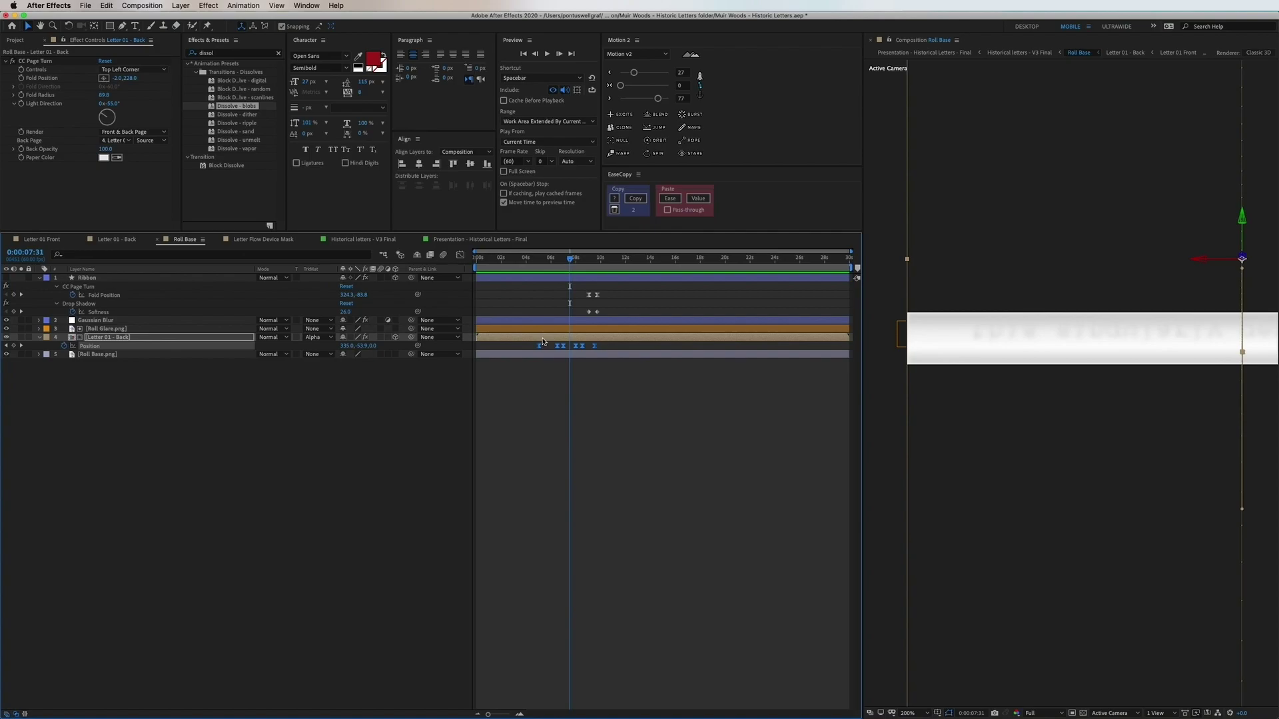
click(334, 239)
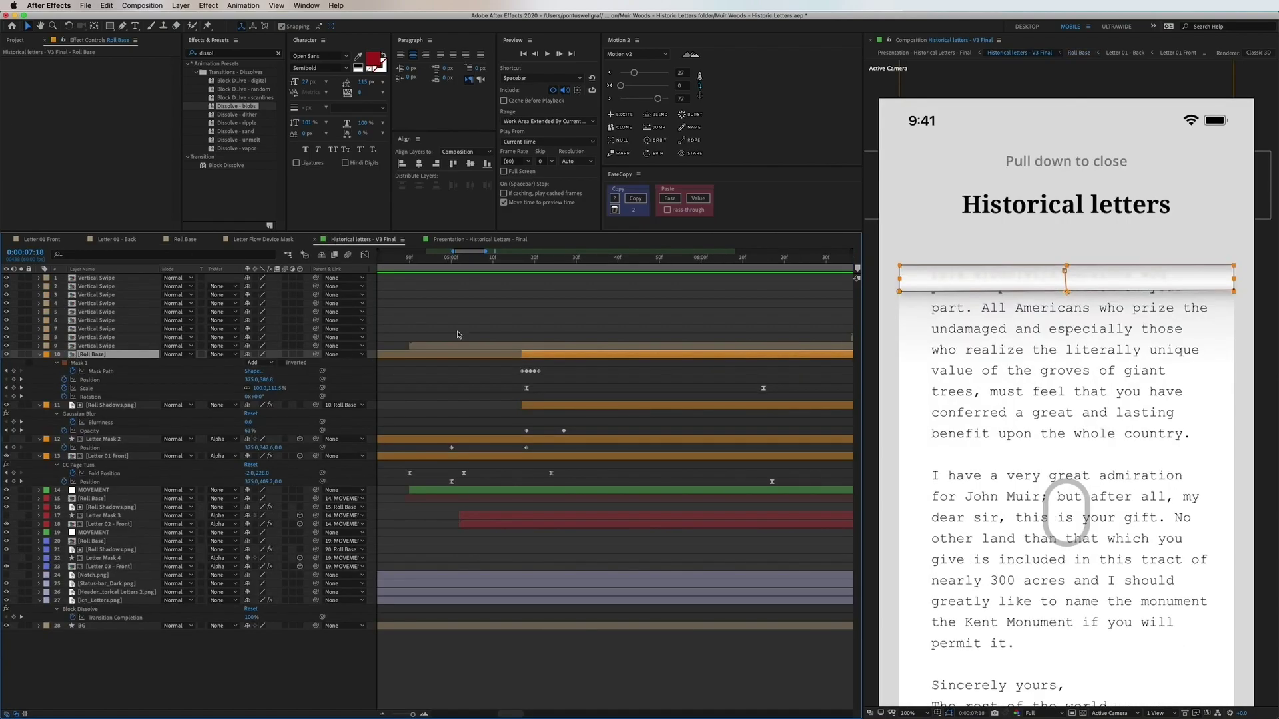
drag(398, 466, 792, 485)
click(566, 482)
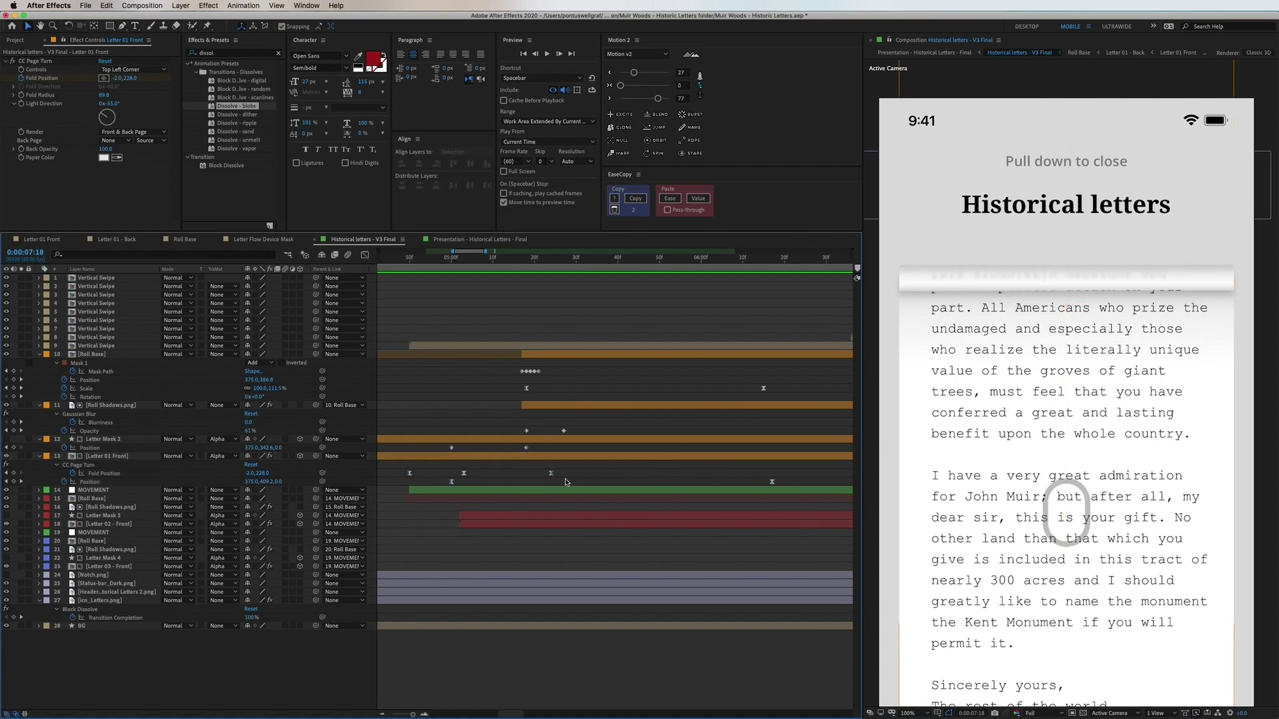
double_click(570, 456)
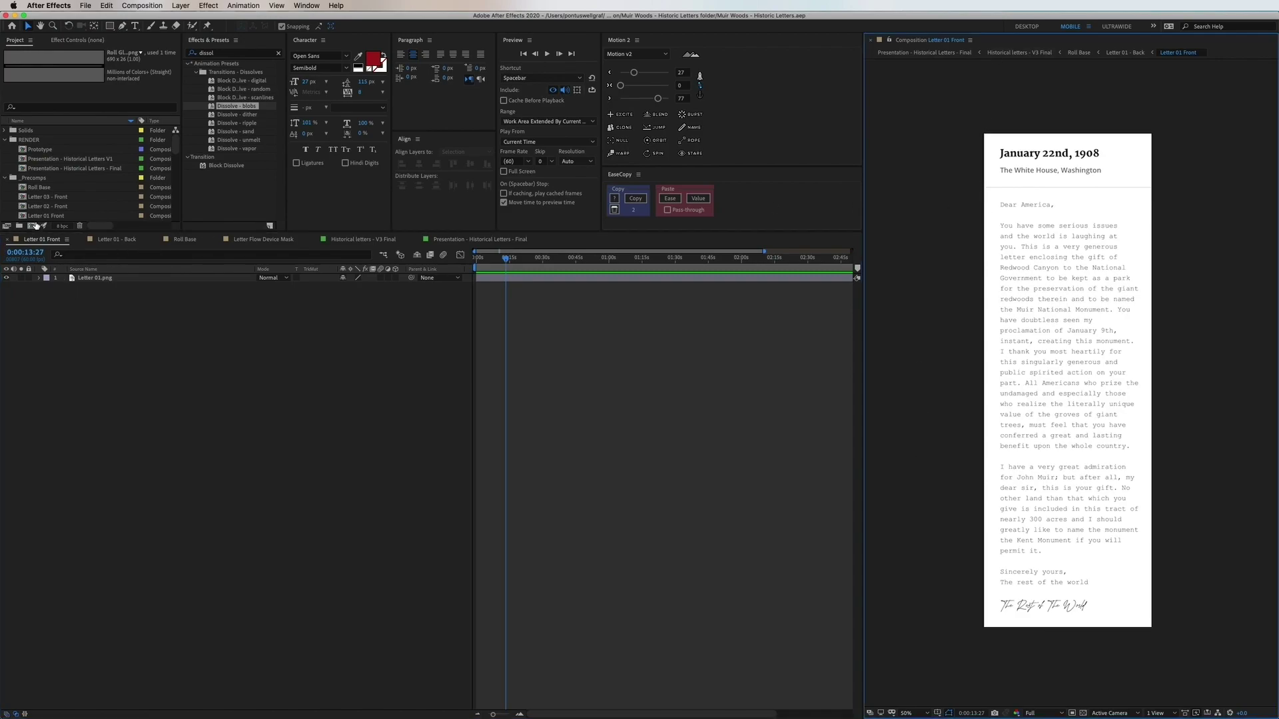
Nudge Letter-01.png lower, then add Letter 01 Front into Letter 01 - Back and flip it vertically.
click(86, 278)
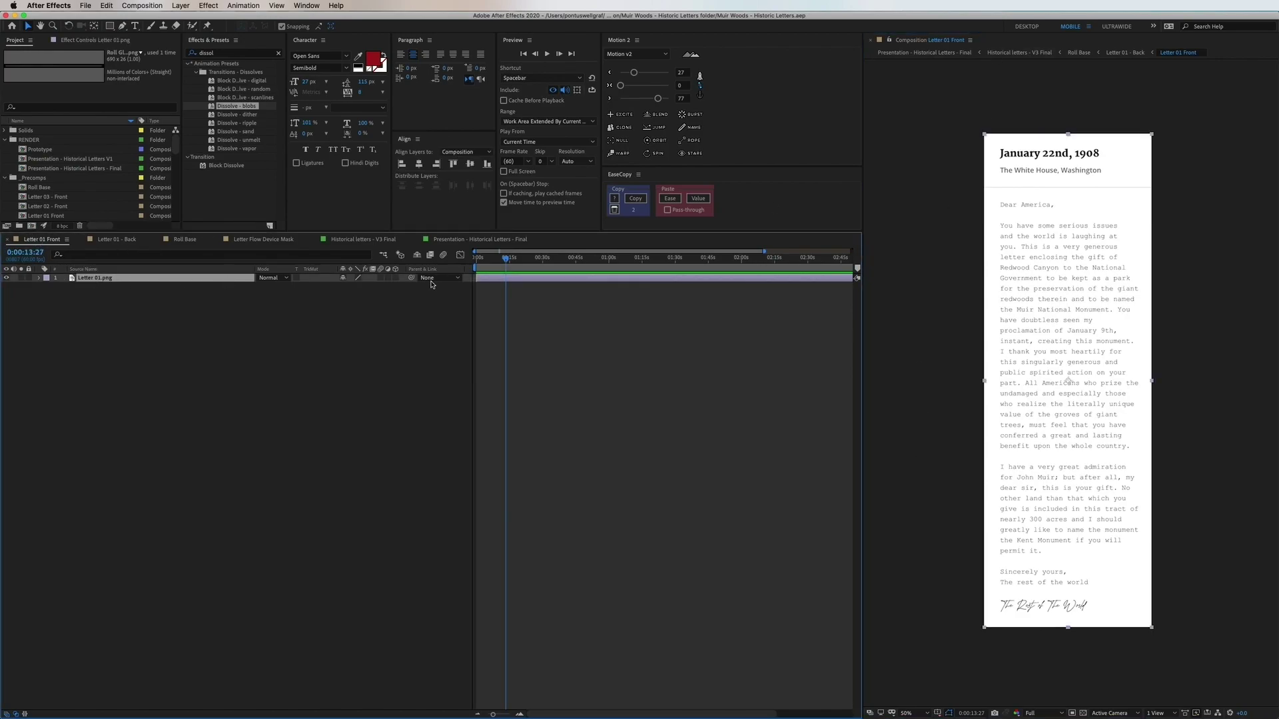
mouse_move(1092, 247)
mouse_down()
mouse_move(1087, 379)
mouse_move(985, 278)
mouse_up()
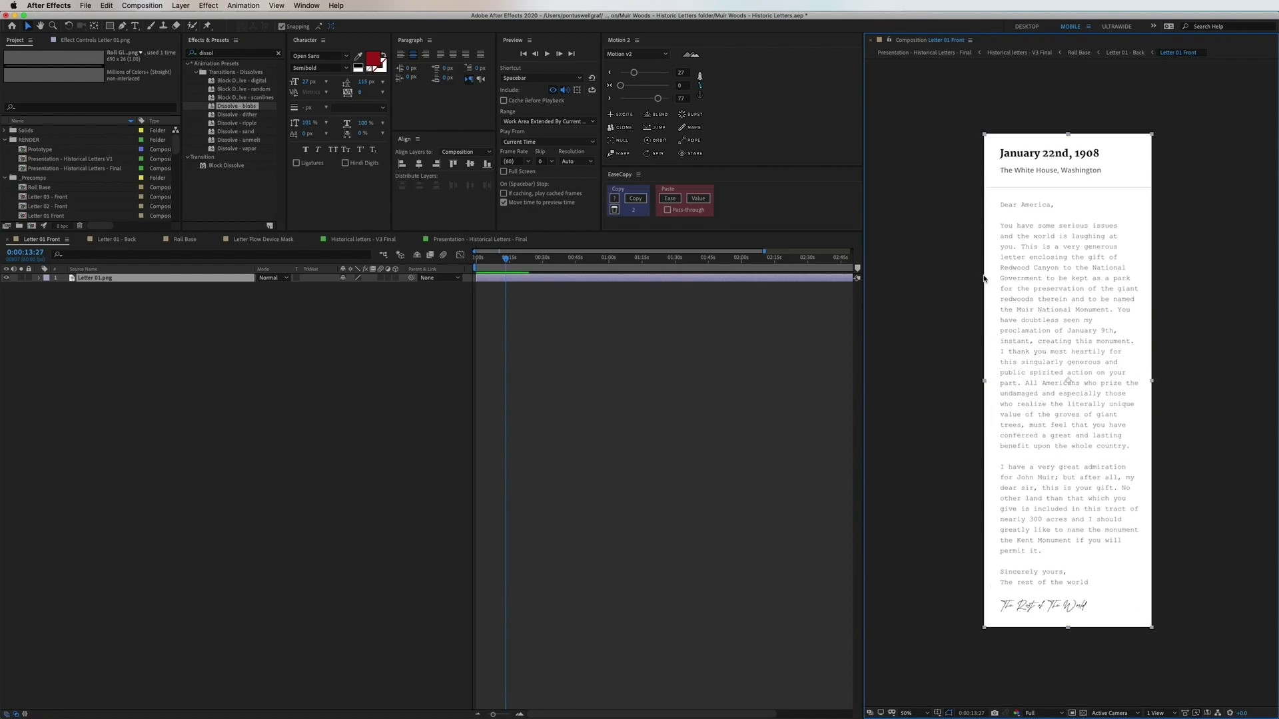
click(111, 238)
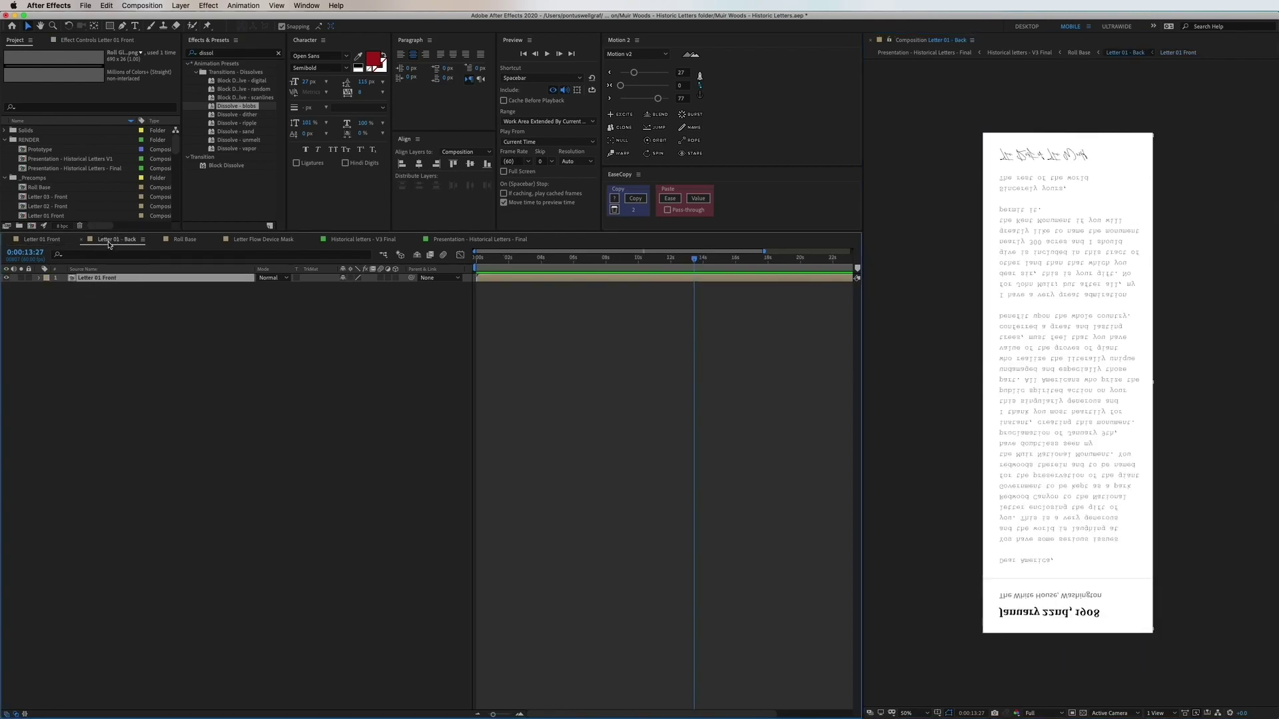
drag(59, 215, 1074, 384)
right_click(1056, 280)
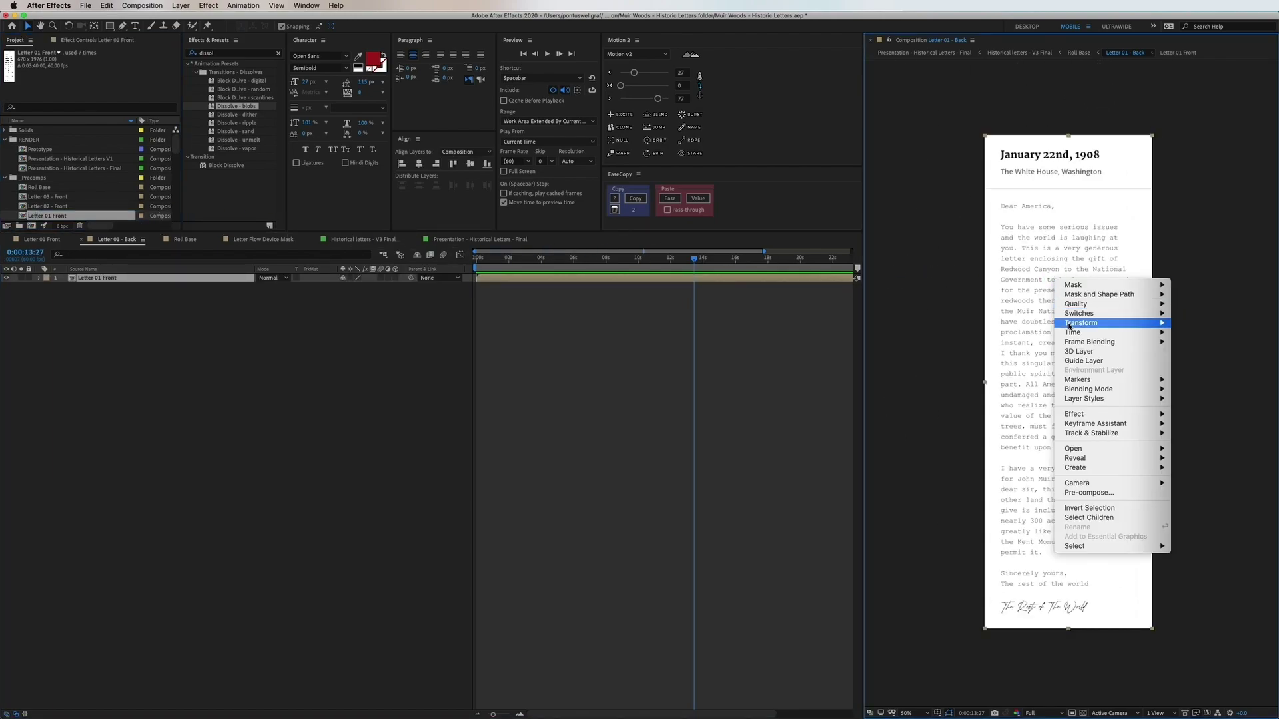
mouse_move(1081, 322)
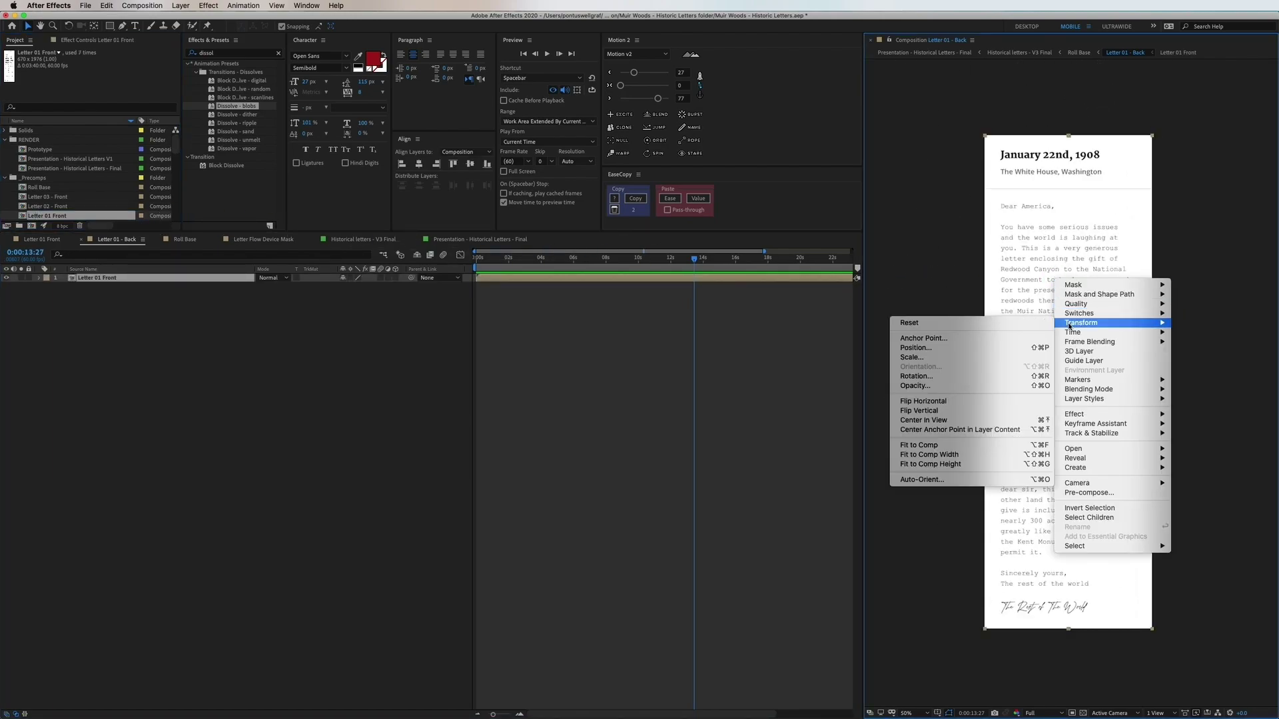
click(922, 410)
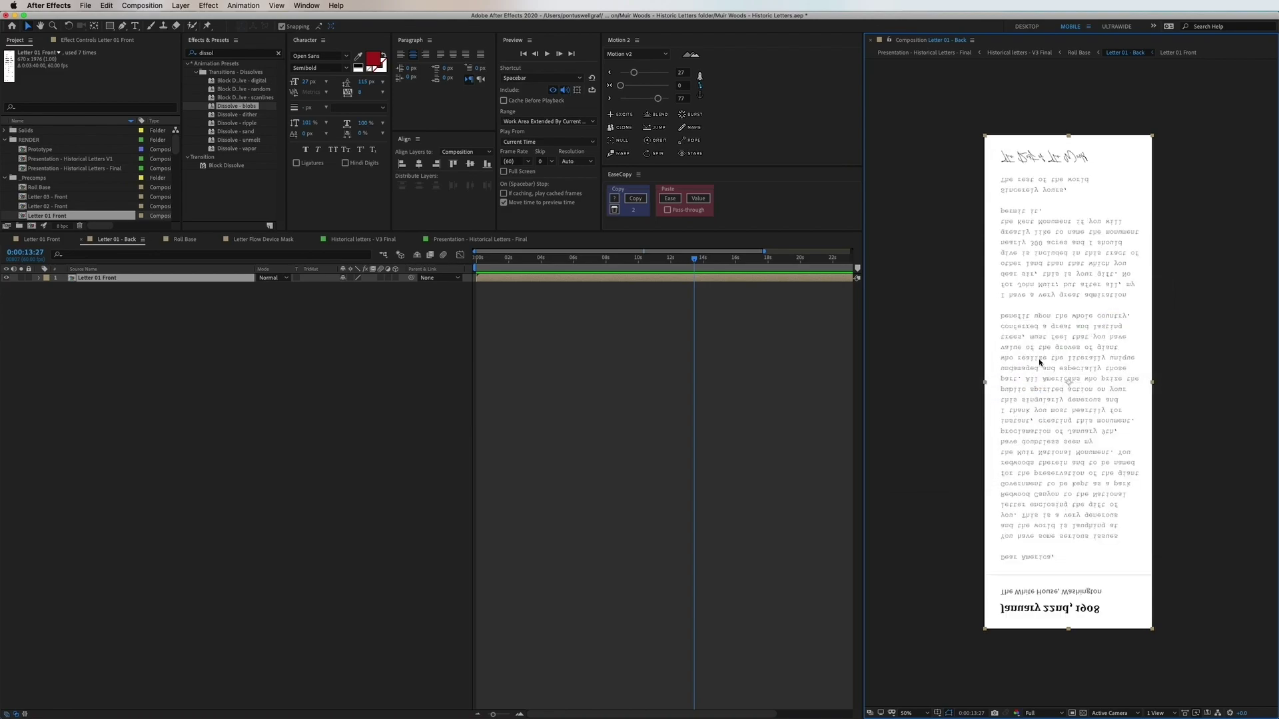
click(184, 239)
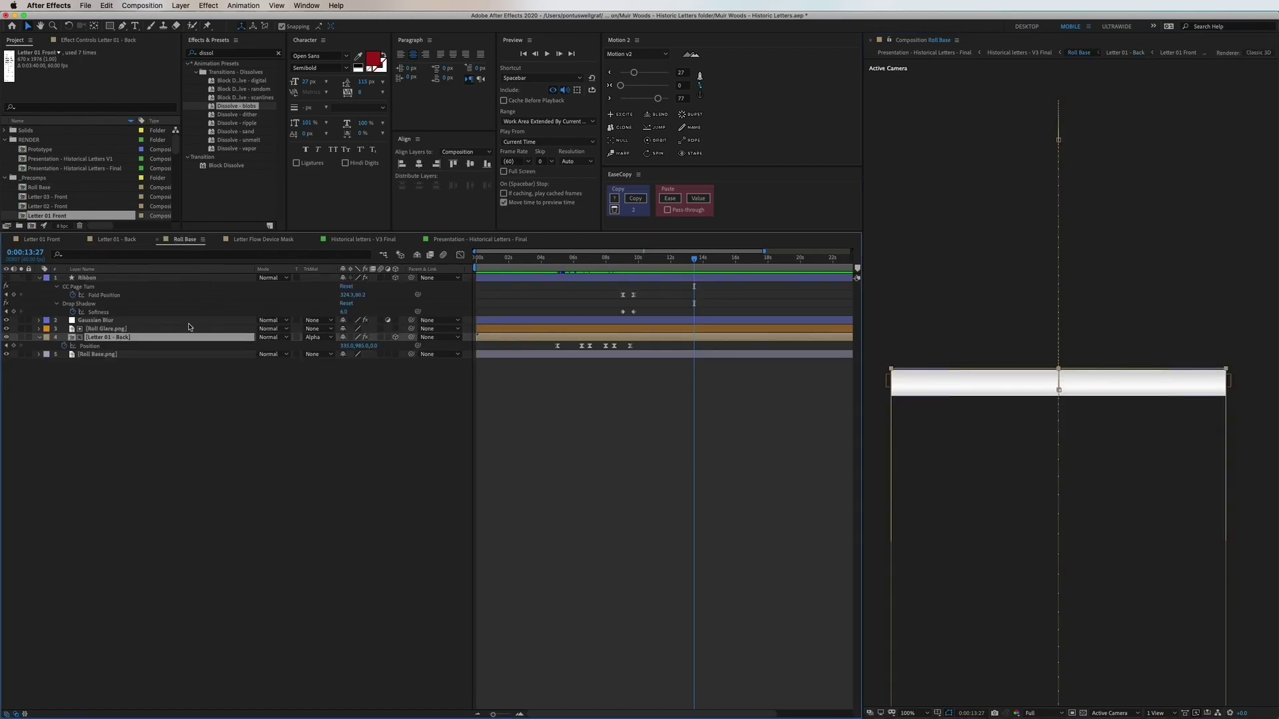
click(129, 355)
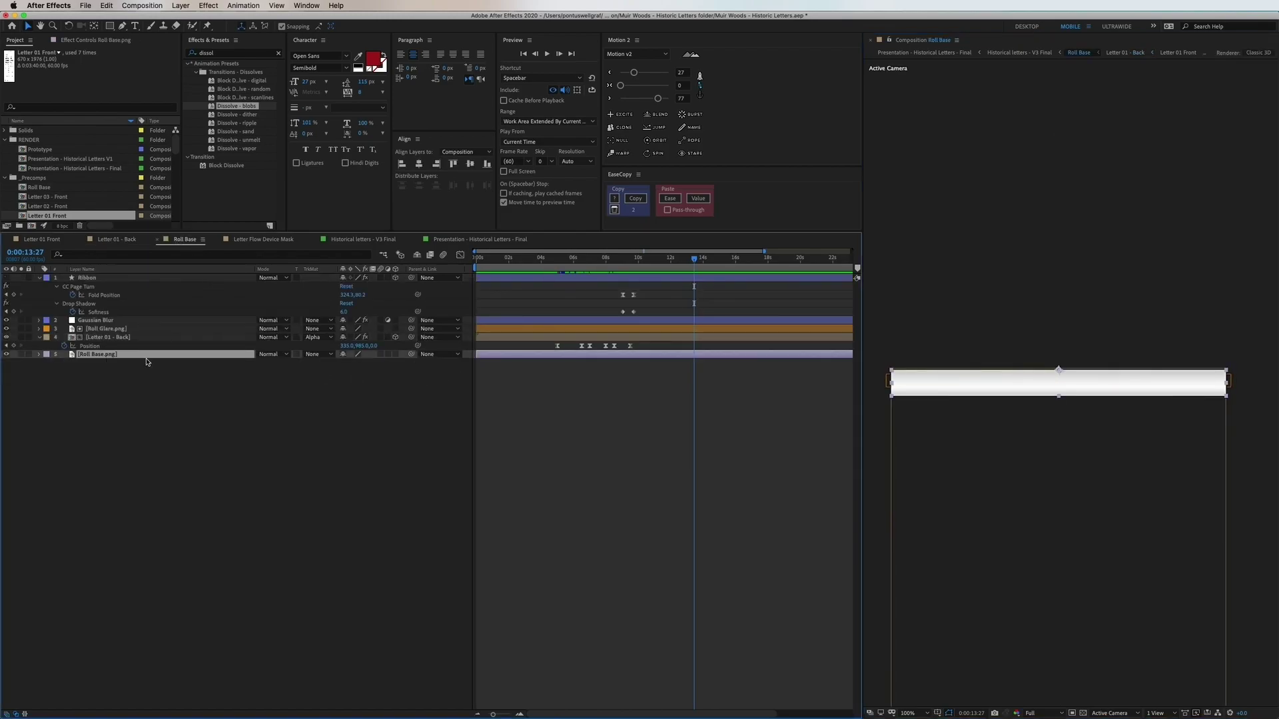
mouse_move(916, 385)
mouse_down()
mouse_move(942, 413)
mouse_move(938, 383)
mouse_up()
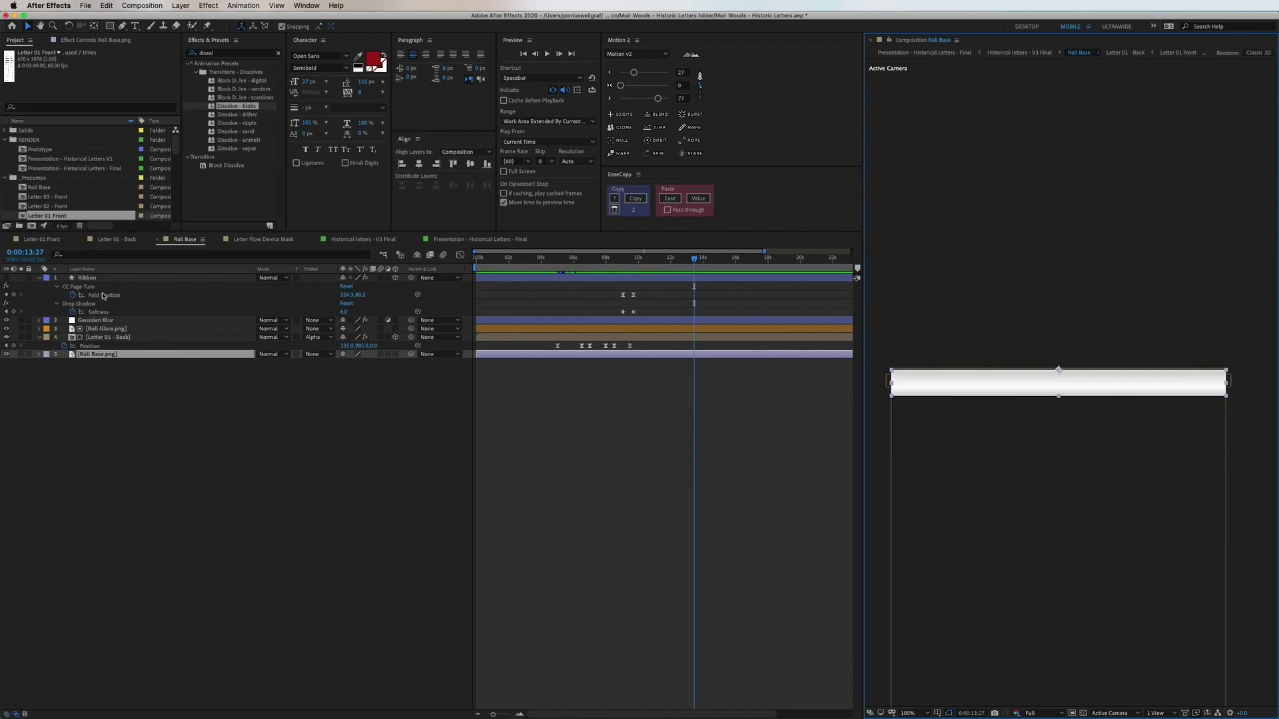
click(101, 329)
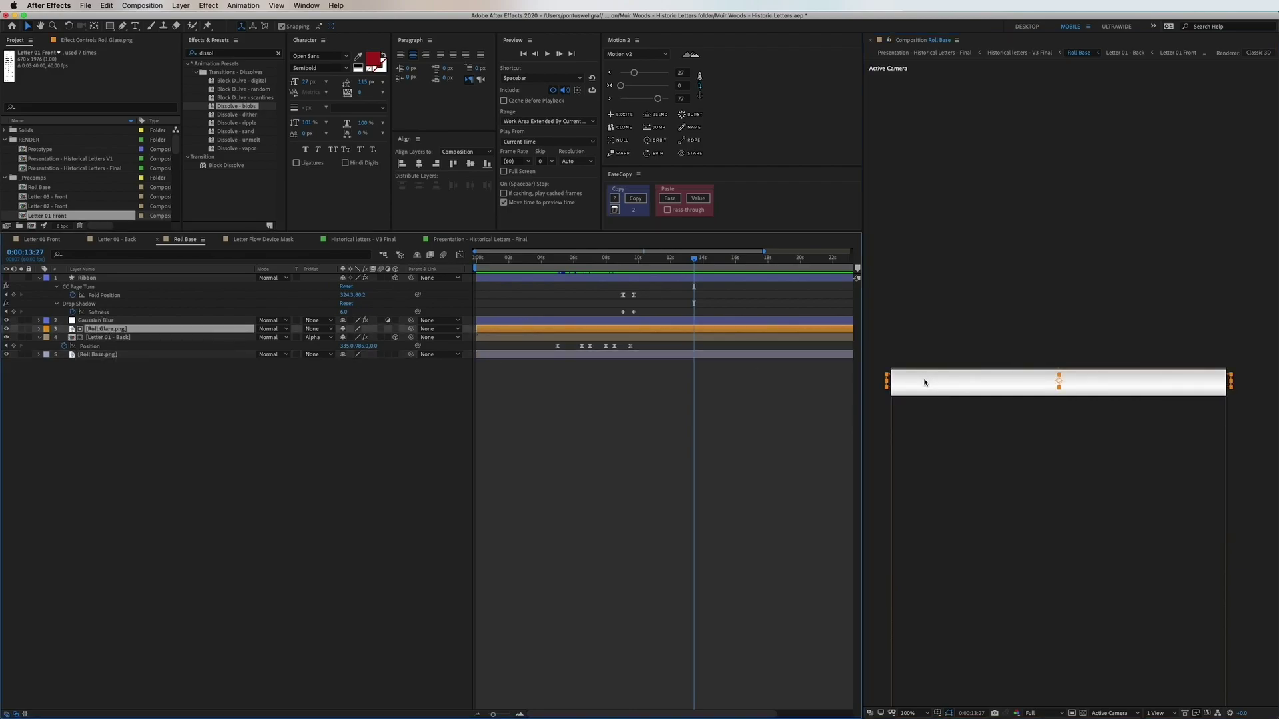
mouse_move(923, 382)
mouse_down()
mouse_move(913, 385)
mouse_move(919, 371)
mouse_move(916, 381)
mouse_up()
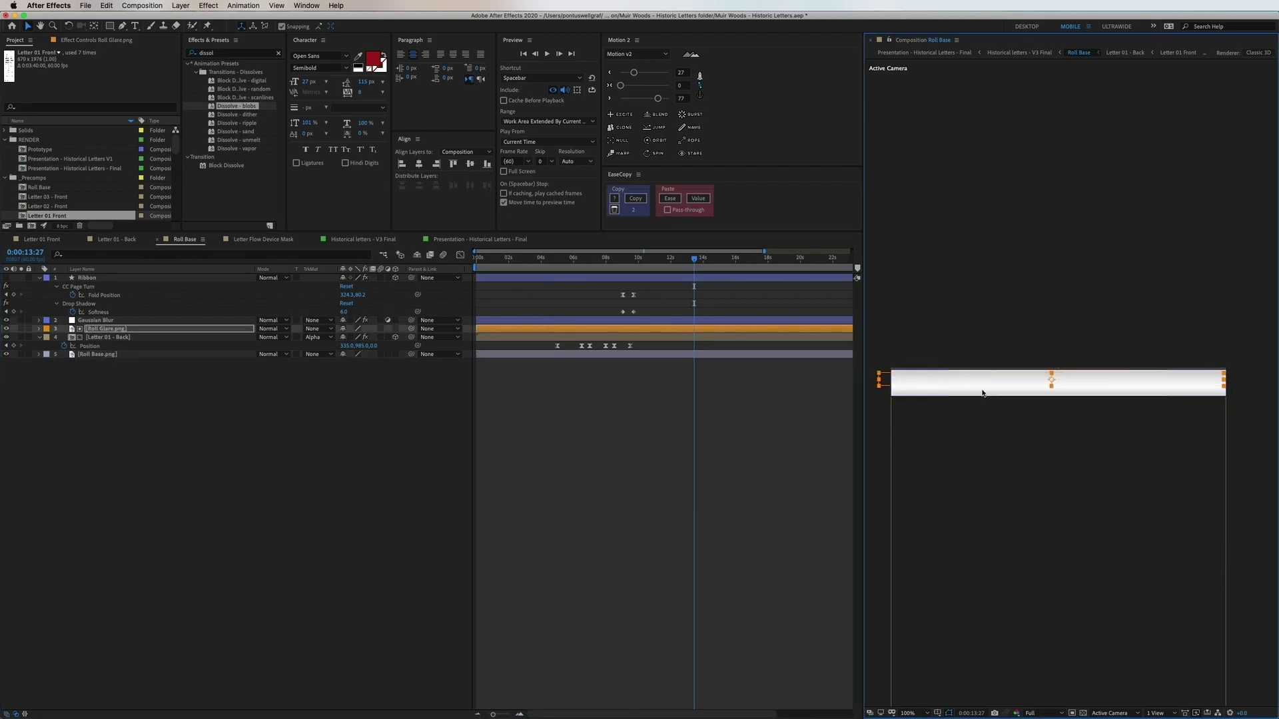
click(106, 338)
key(comma)
key(comma)
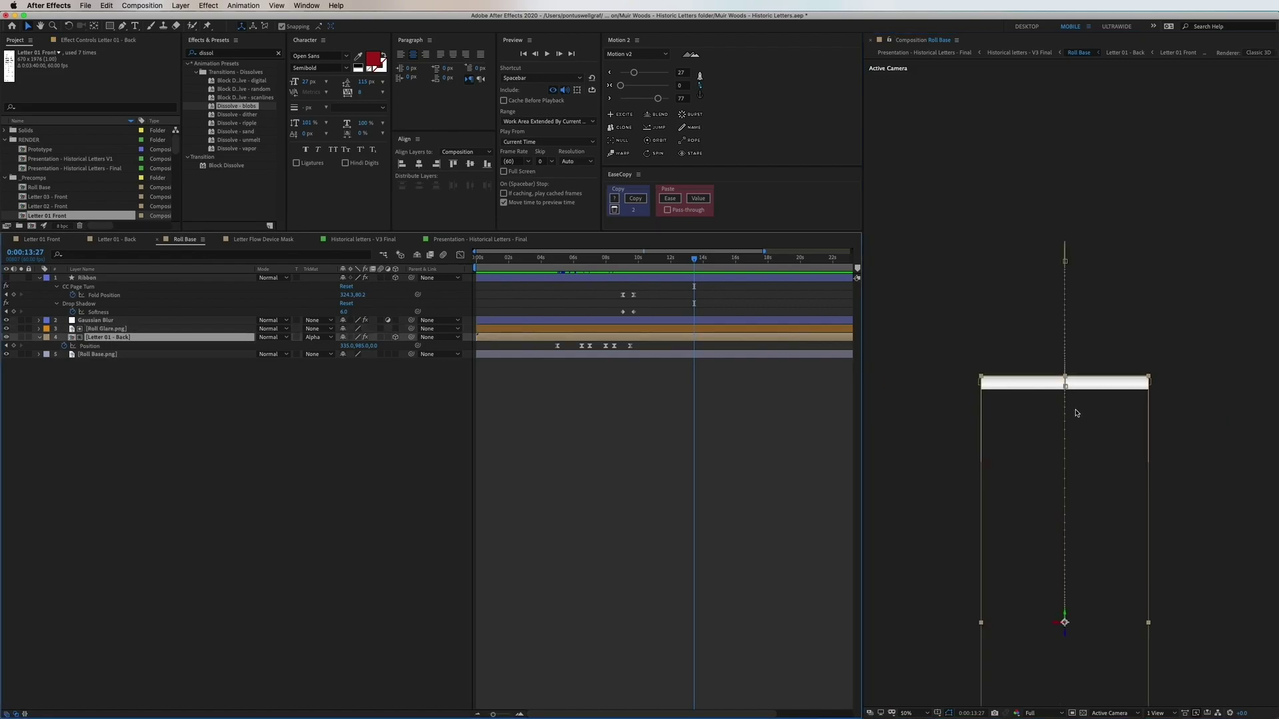
drag(549, 259, 580, 268)
scroll(1060, 357, up, 4)
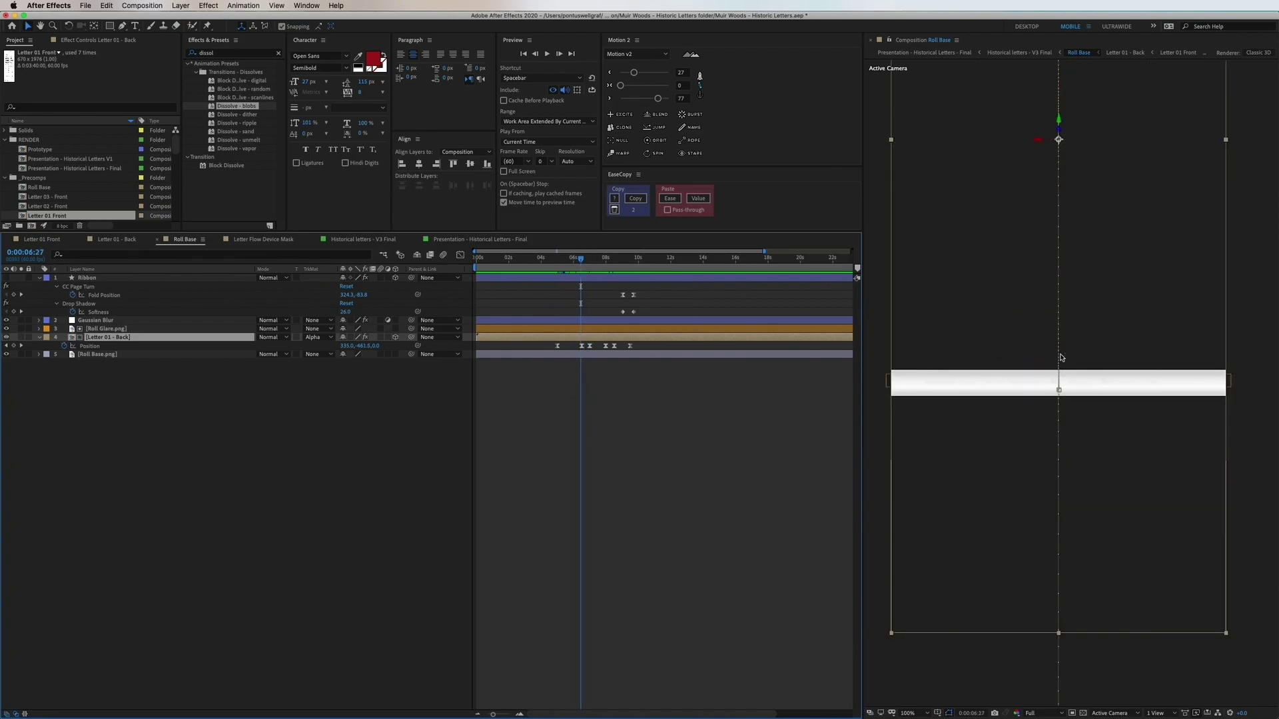
drag(1015, 351, 1015, 352)
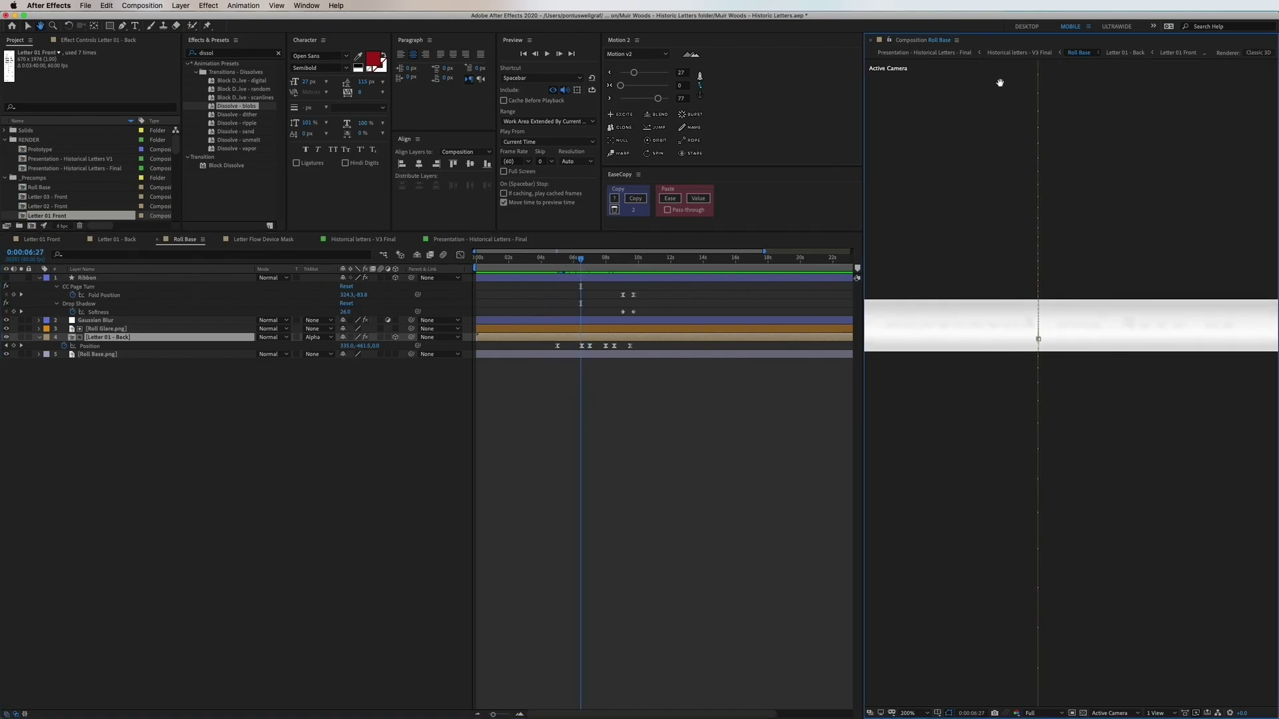
click(1029, 27)
click(1070, 26)
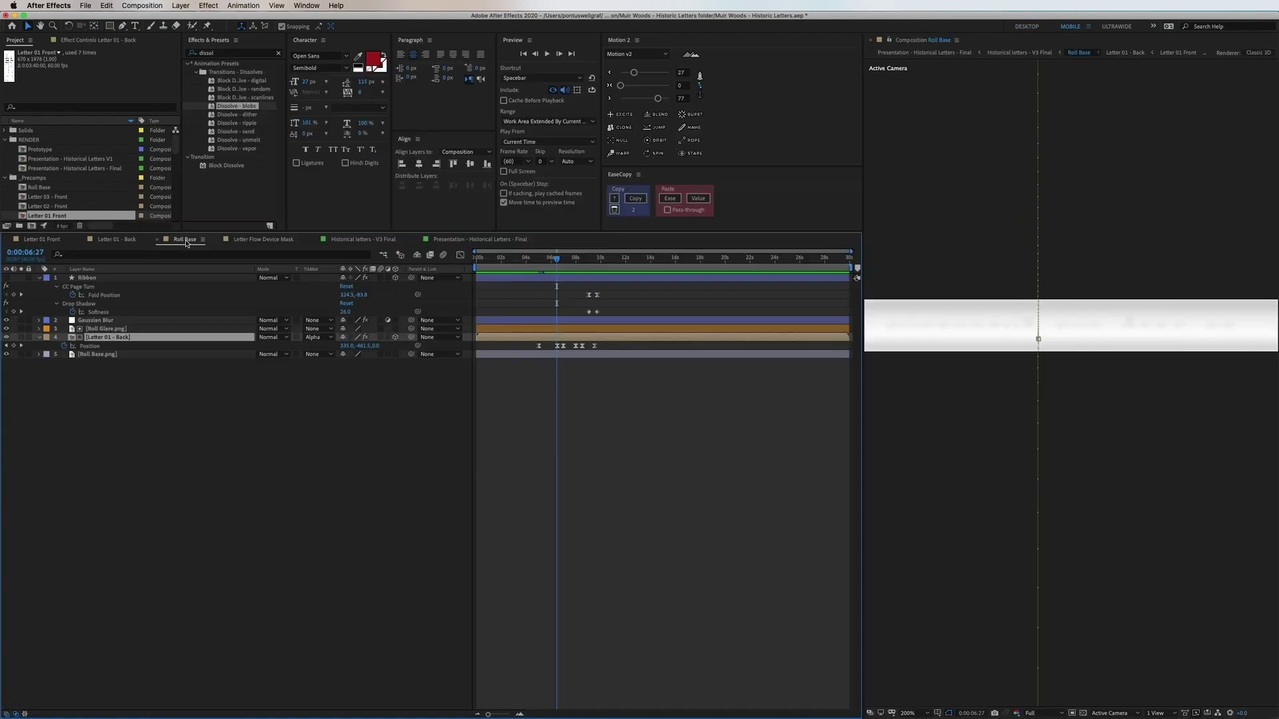
Scrub and preview the roll-up with the Gaussian Blur layer hidden.
drag(1040, 322, 1227, 337)
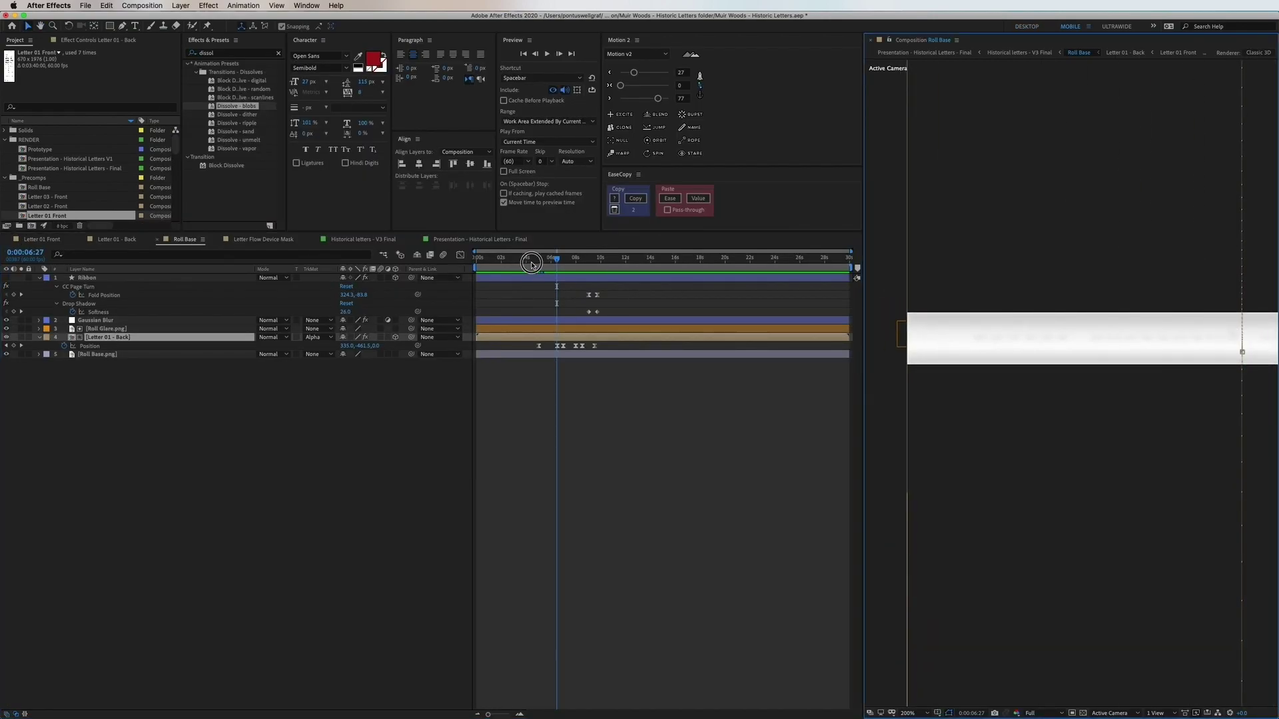
drag(546, 260, 582, 277)
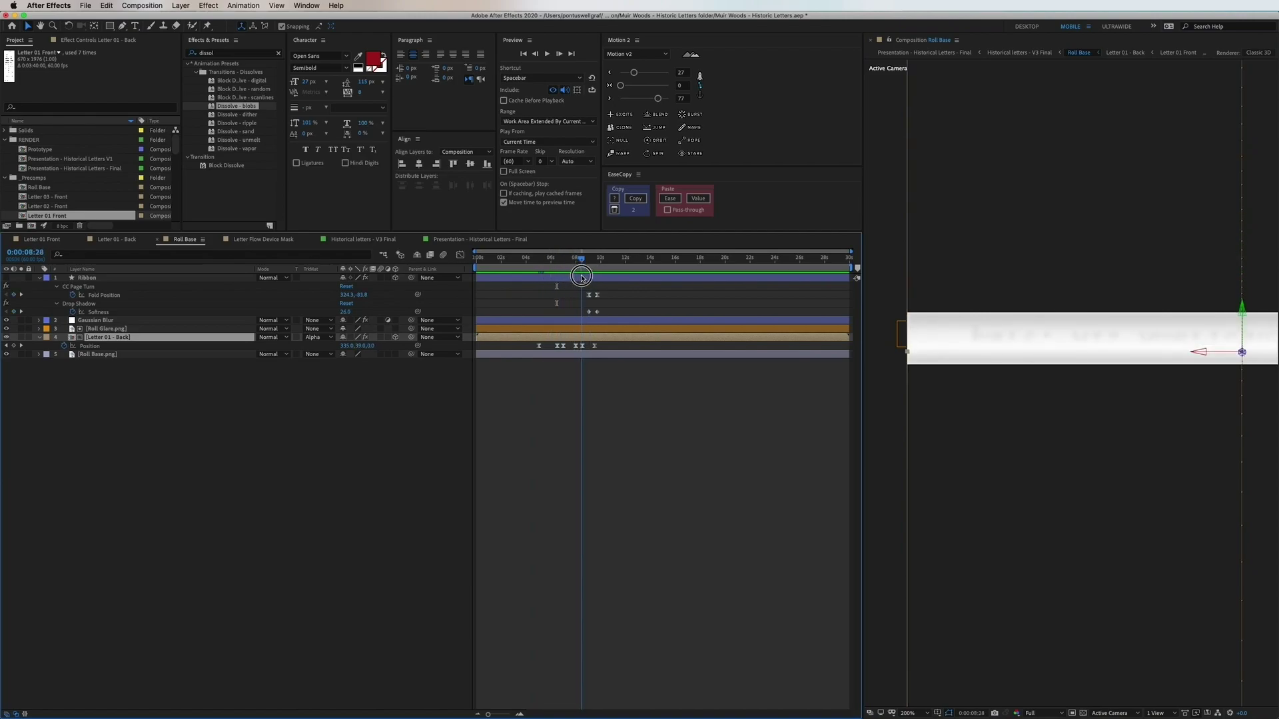
click(100, 320)
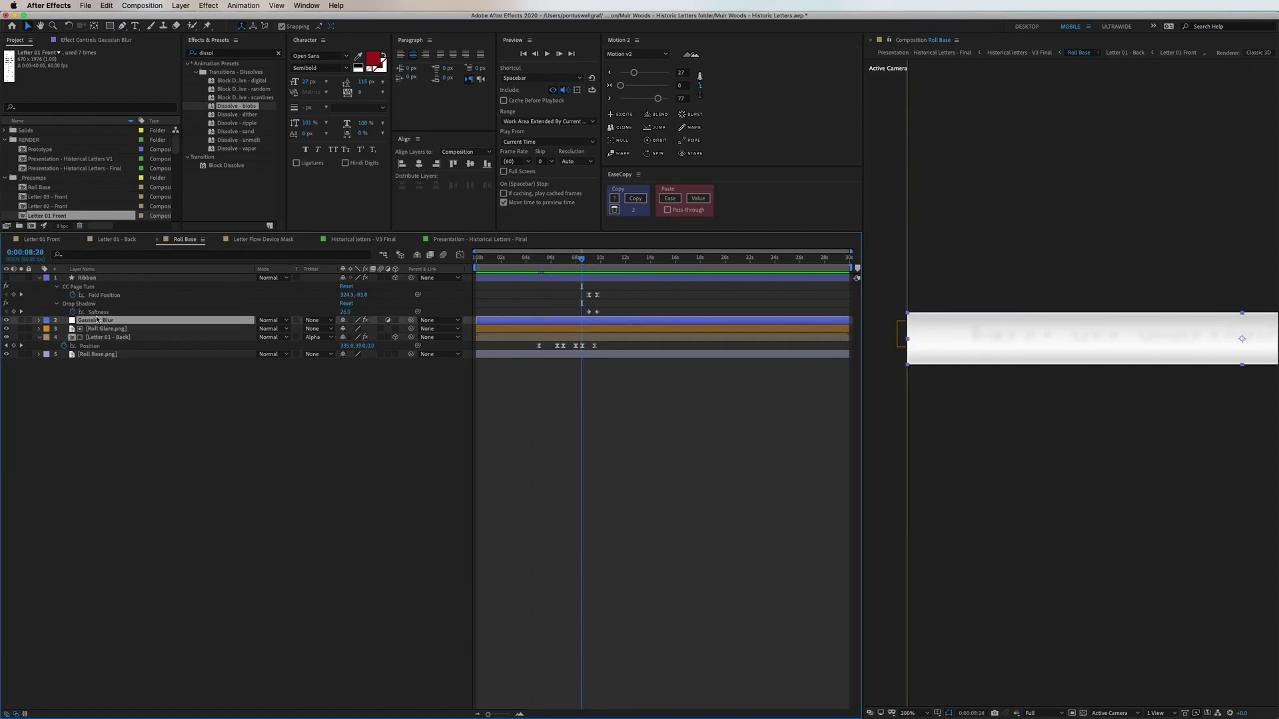
click(7, 321)
mouse_move(526, 261)
mouse_down()
mouse_move(633, 277)
mouse_move(527, 278)
mouse_up()
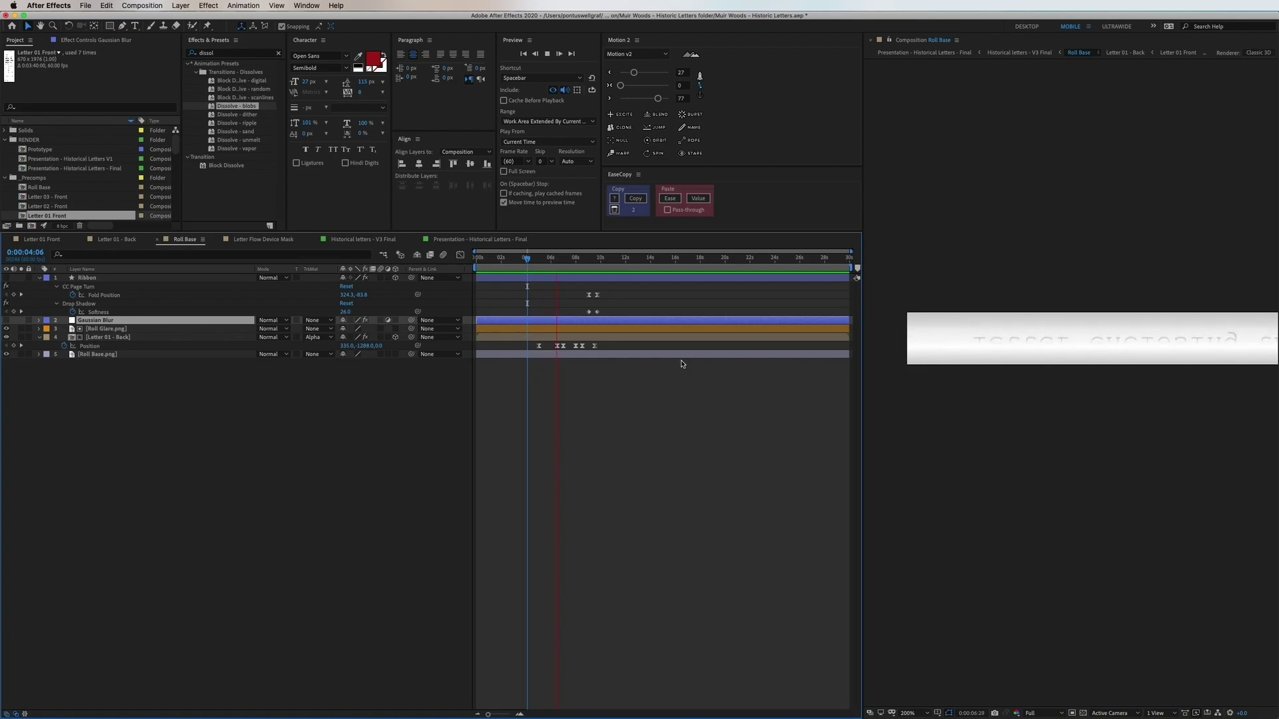
key(space)
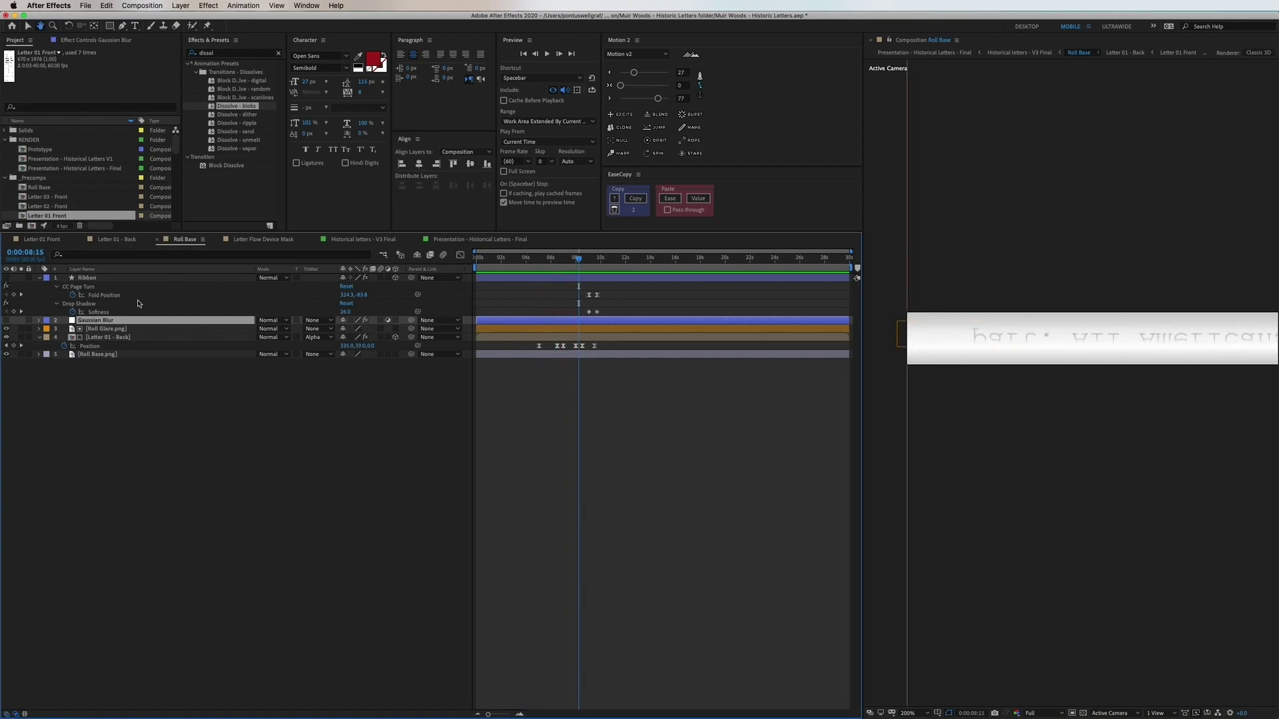
Restore the Gaussian Blur layer, preview the roll from 0:00:04:15, and open Historical letters - V3 Final.
click(7, 320)
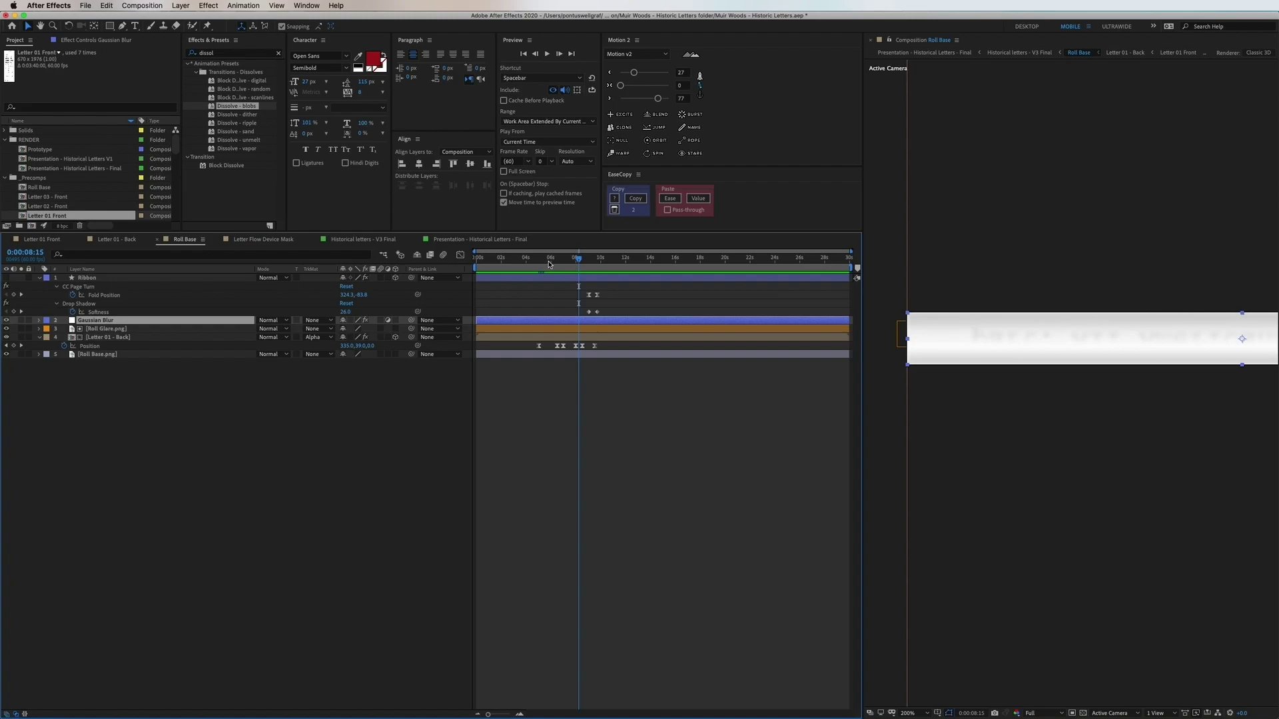
drag(549, 264, 529, 259)
key(space)
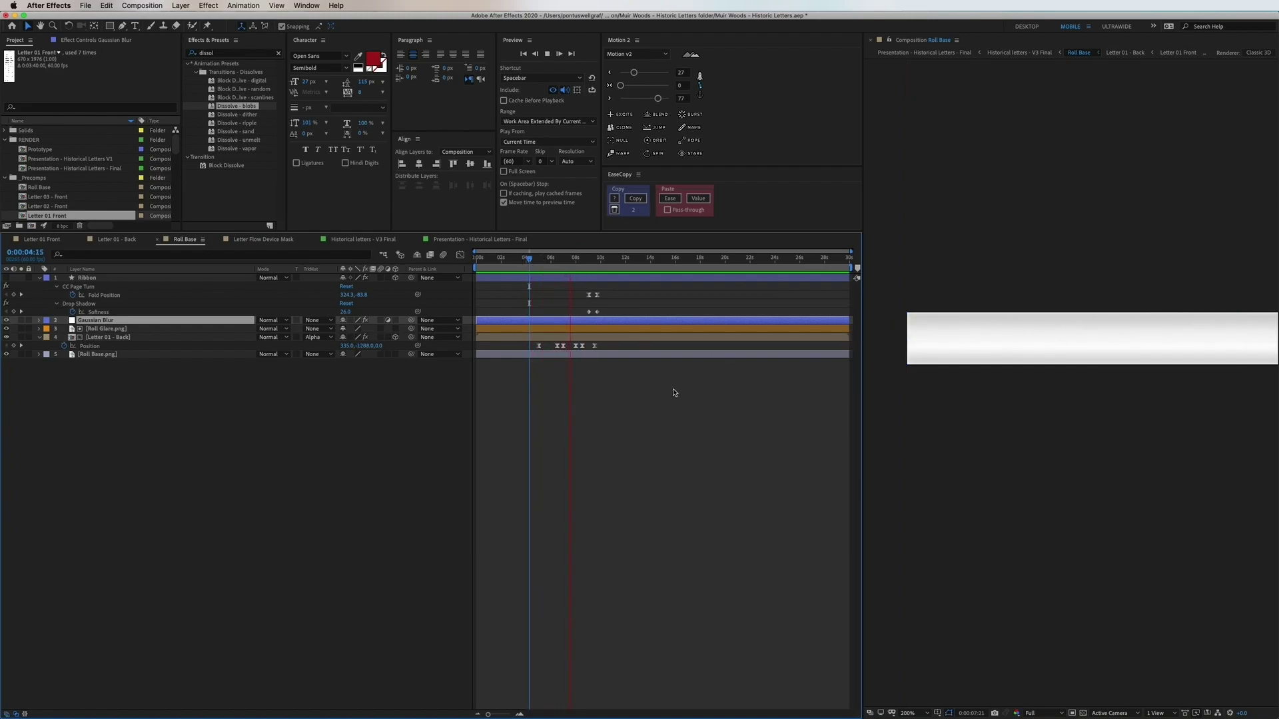
key(space)
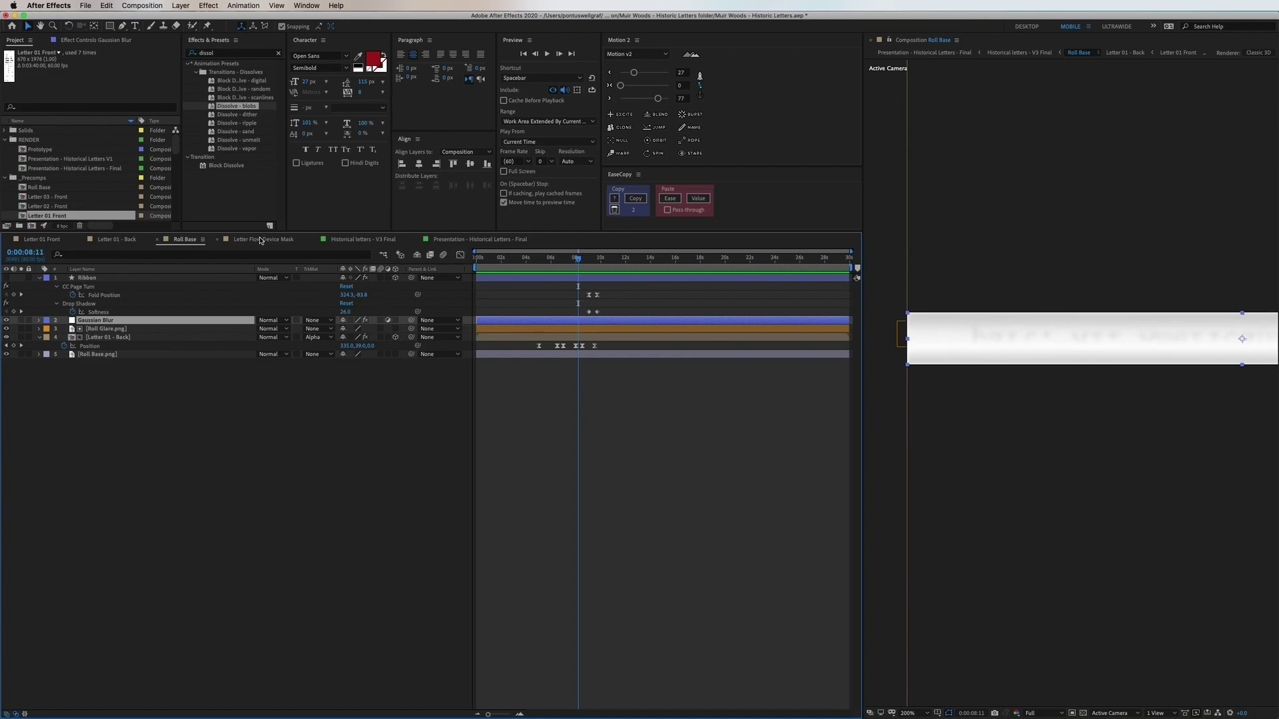
click(363, 239)
Preview the phone animation starting from 0:00:05:15.
click(482, 261)
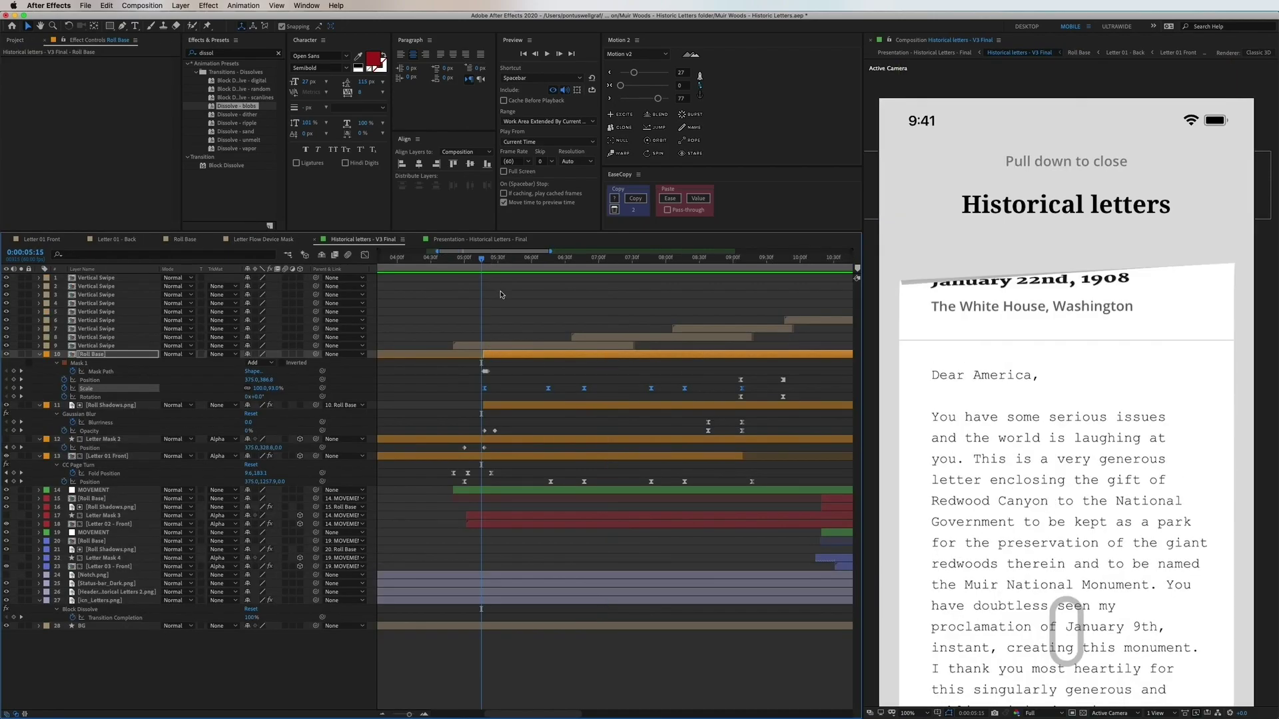
key(space)
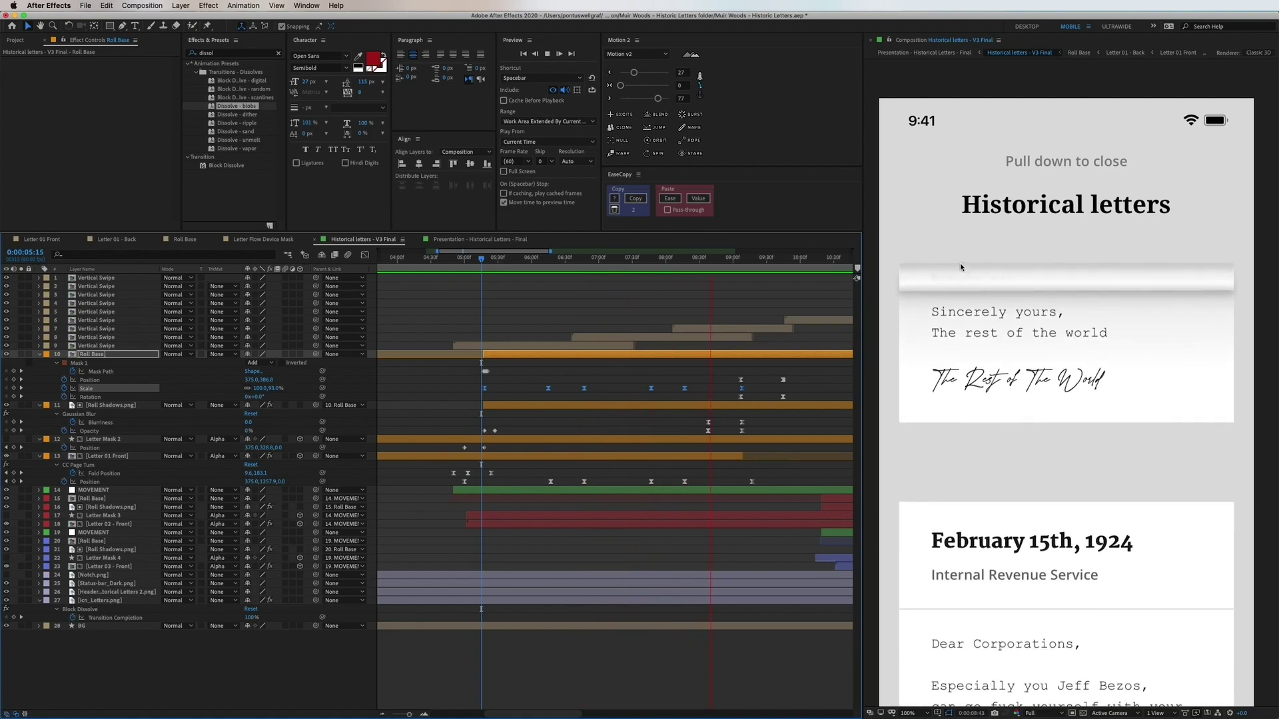
key(space)
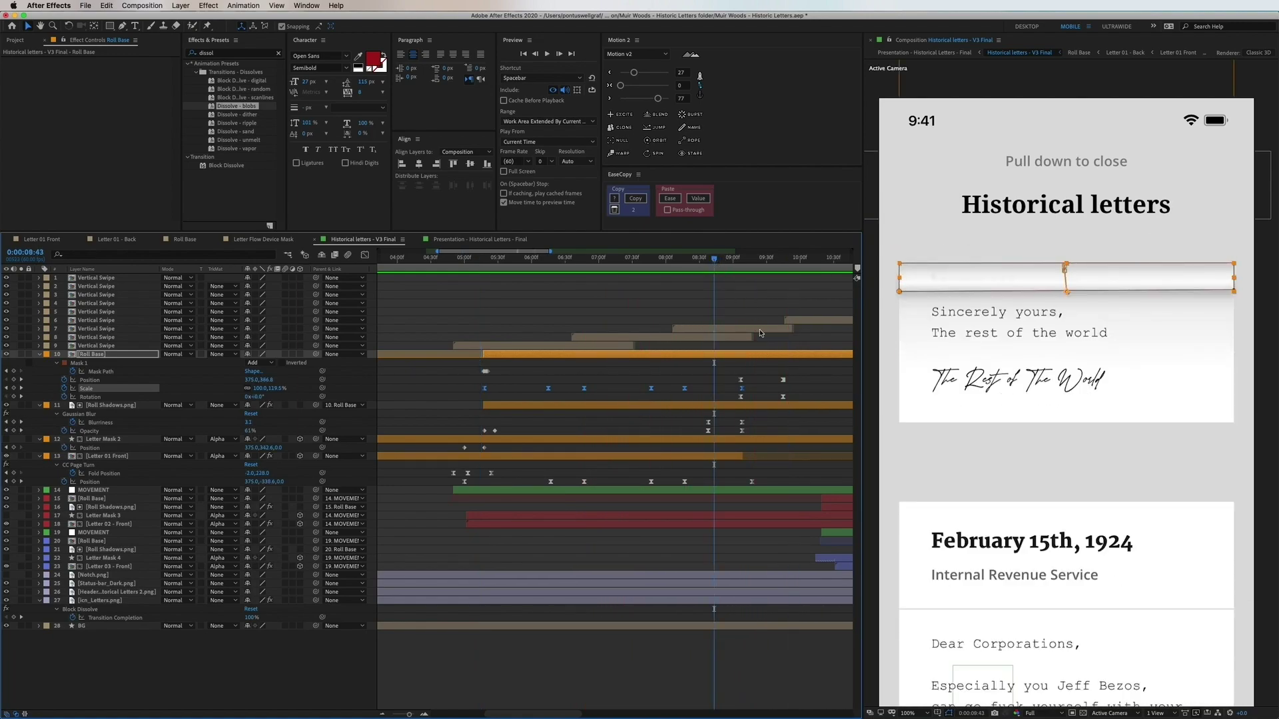
Move the Roll Base Rotation keyframe so the roll's tilt flattens as the next letter rises.
click(737, 259)
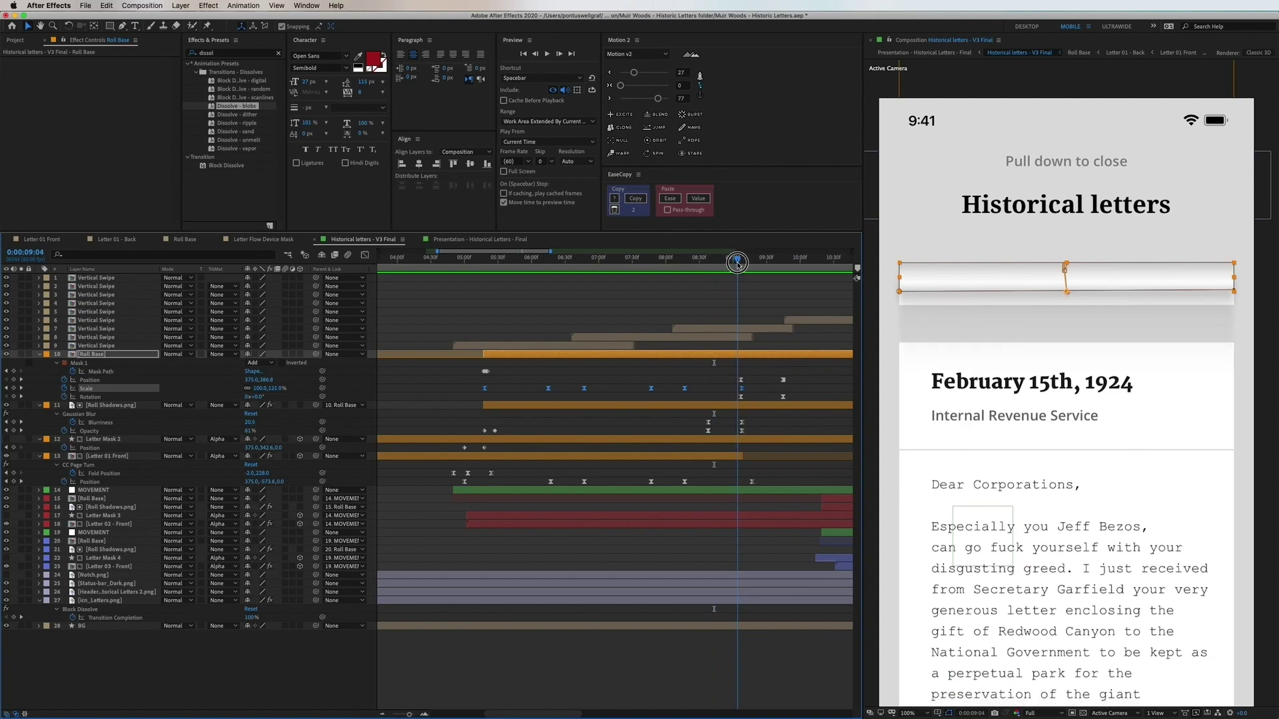
drag(737, 264, 758, 275)
drag(792, 394, 762, 397)
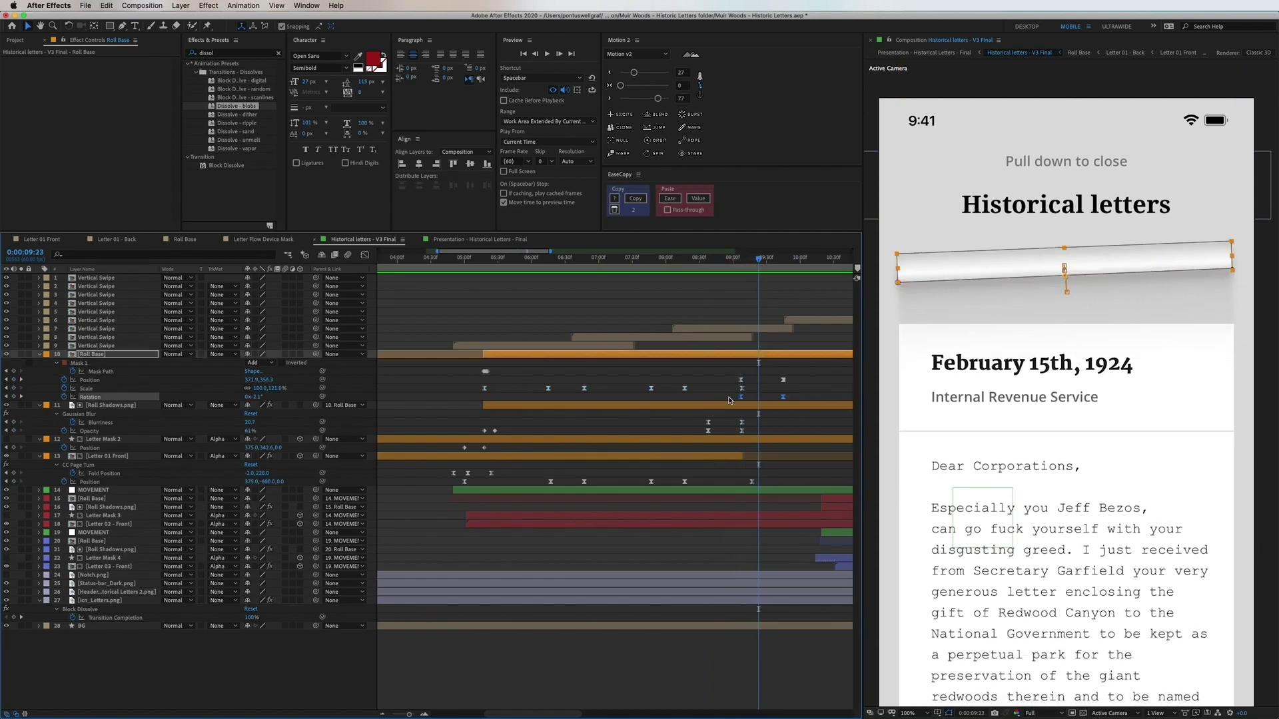
drag(757, 262, 710, 313)
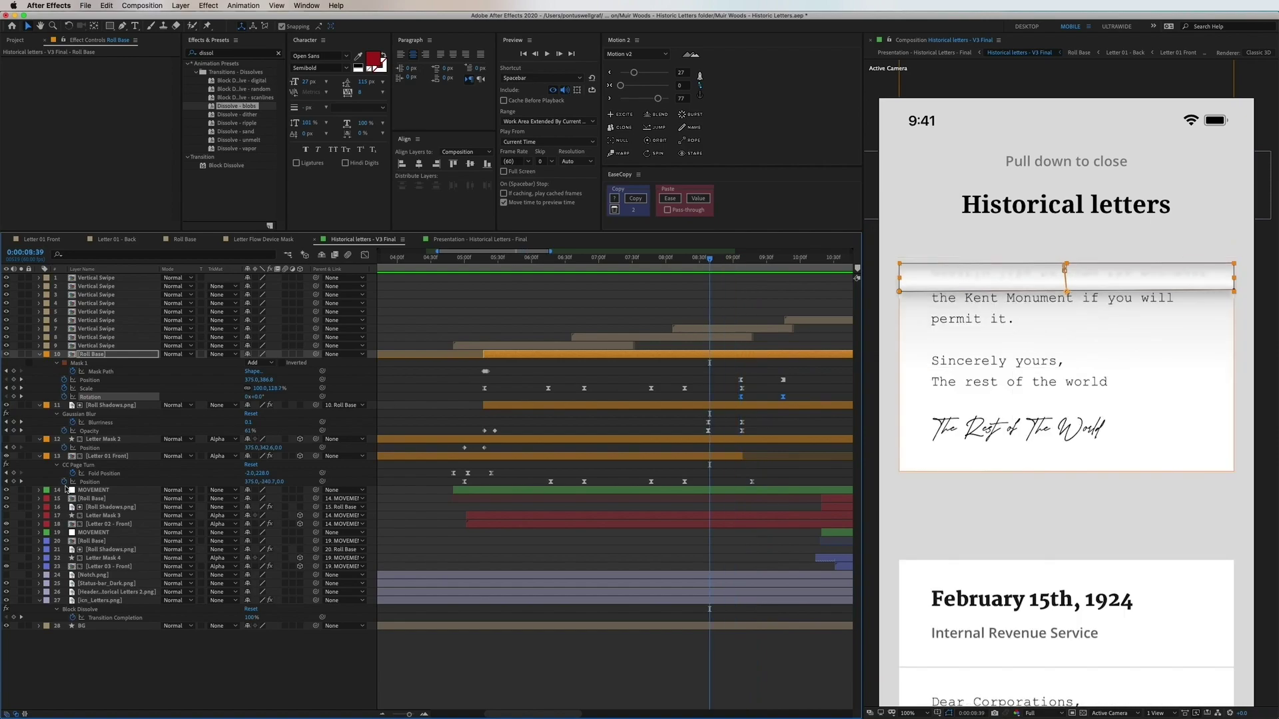
Select the second letter's layers 15–18, then show the MOVEMENT layer's Position keyframes.
click(90, 499)
shift+click(103, 524)
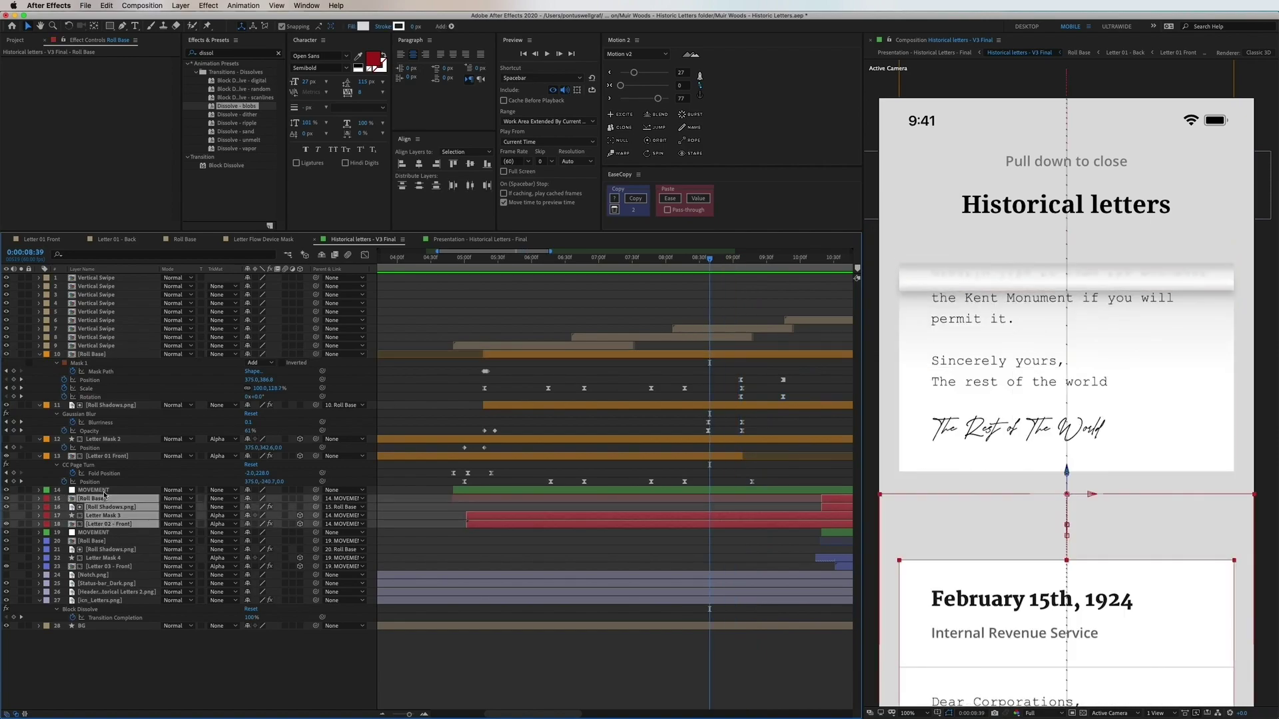
click(102, 491)
key(p)
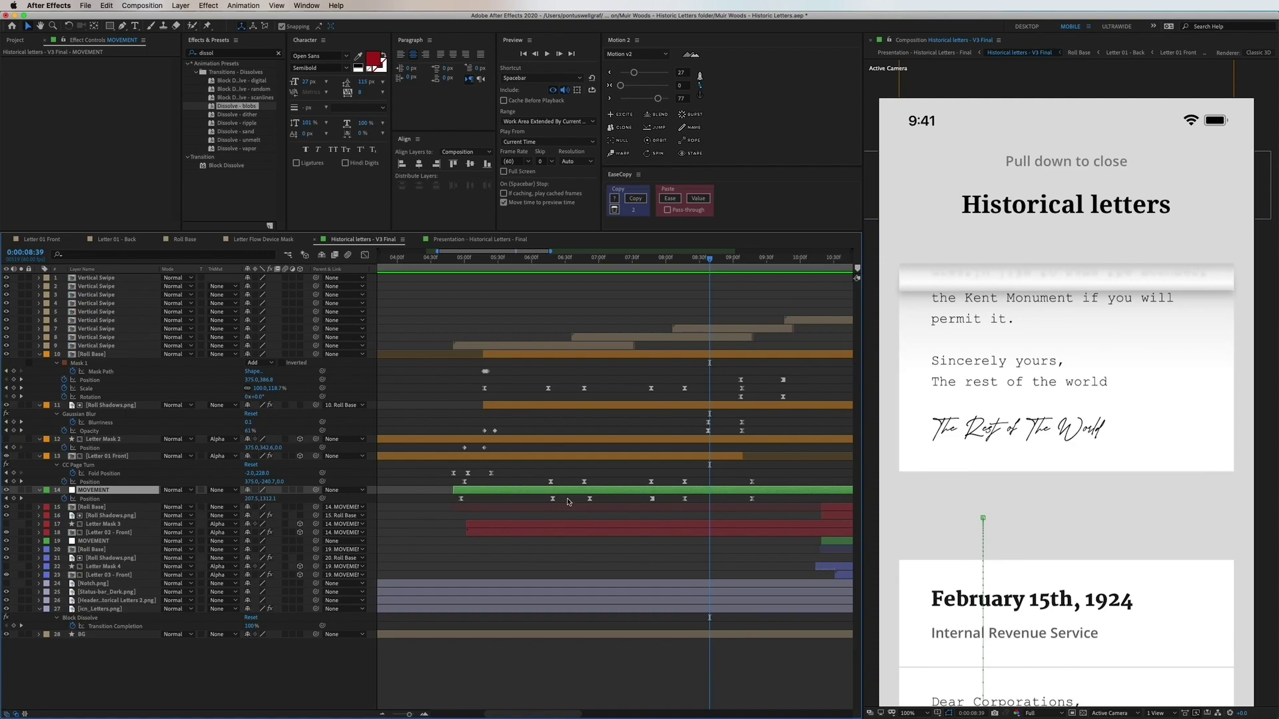
Inspect Letter 02 - Front's CC Page Turn and zoom the timeline out to the full duration.
click(531, 533)
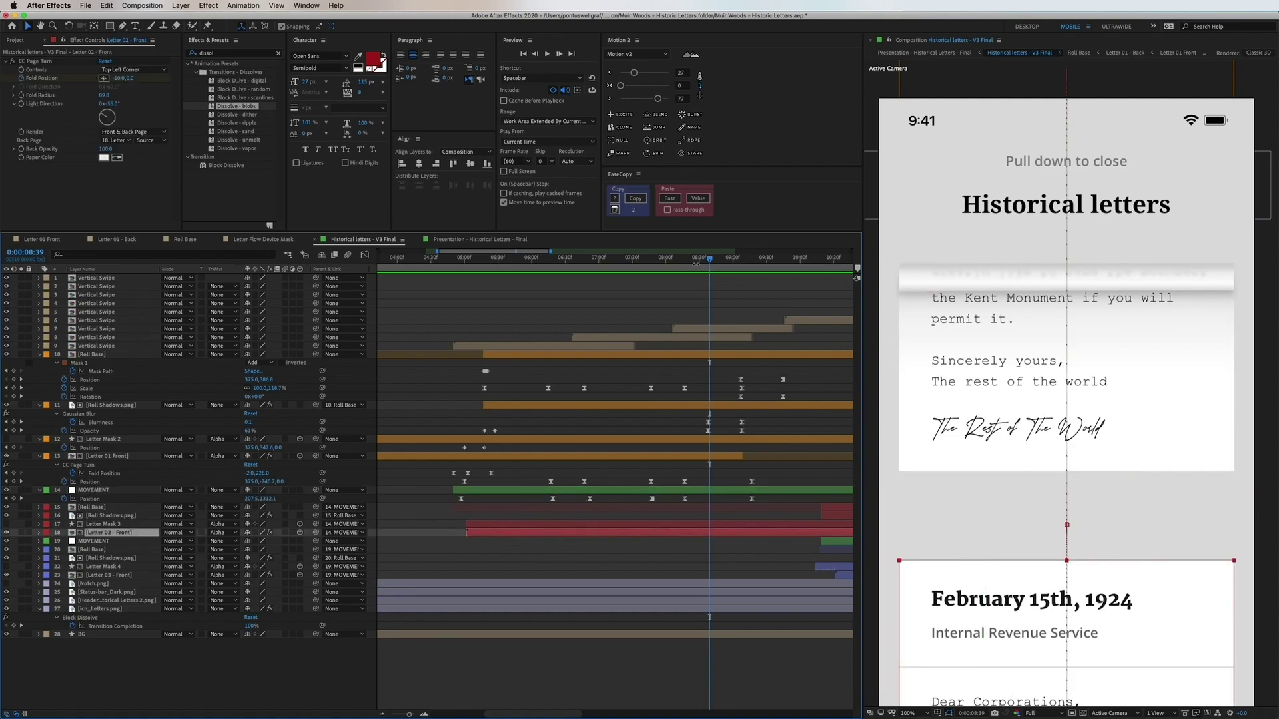
drag(696, 262, 786, 298)
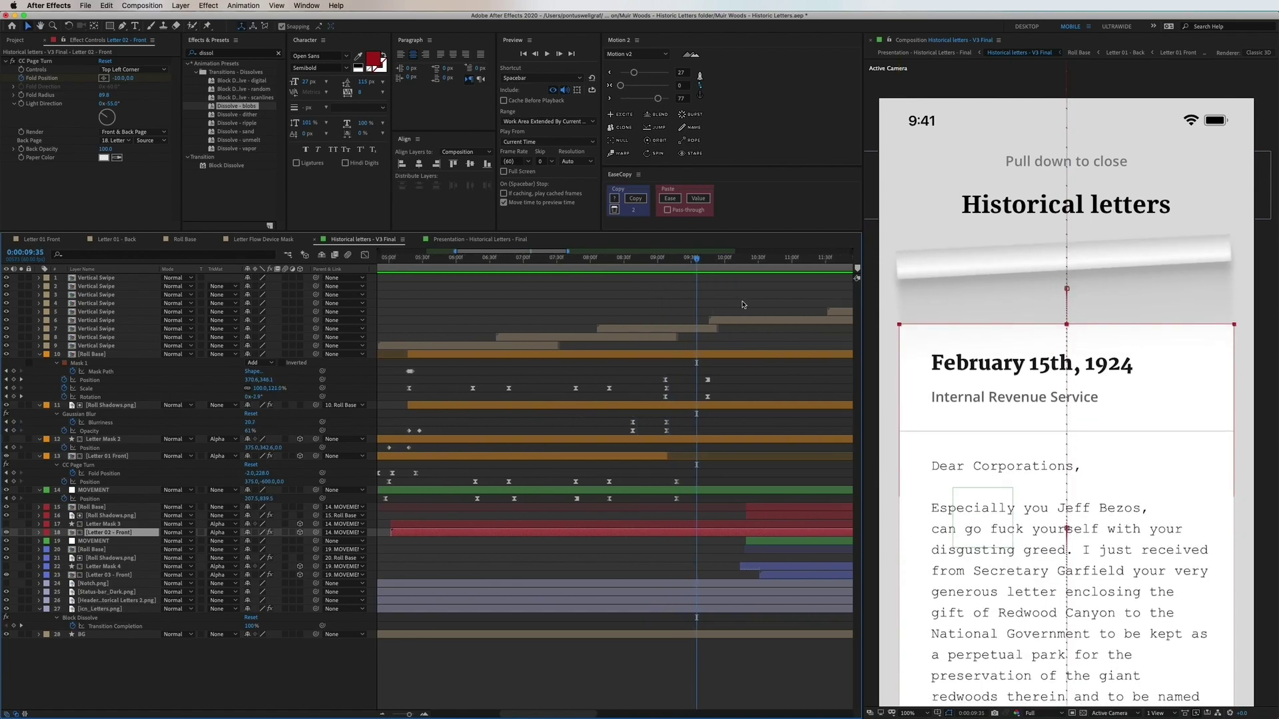
key(minus)
key(minus)
key(minus)
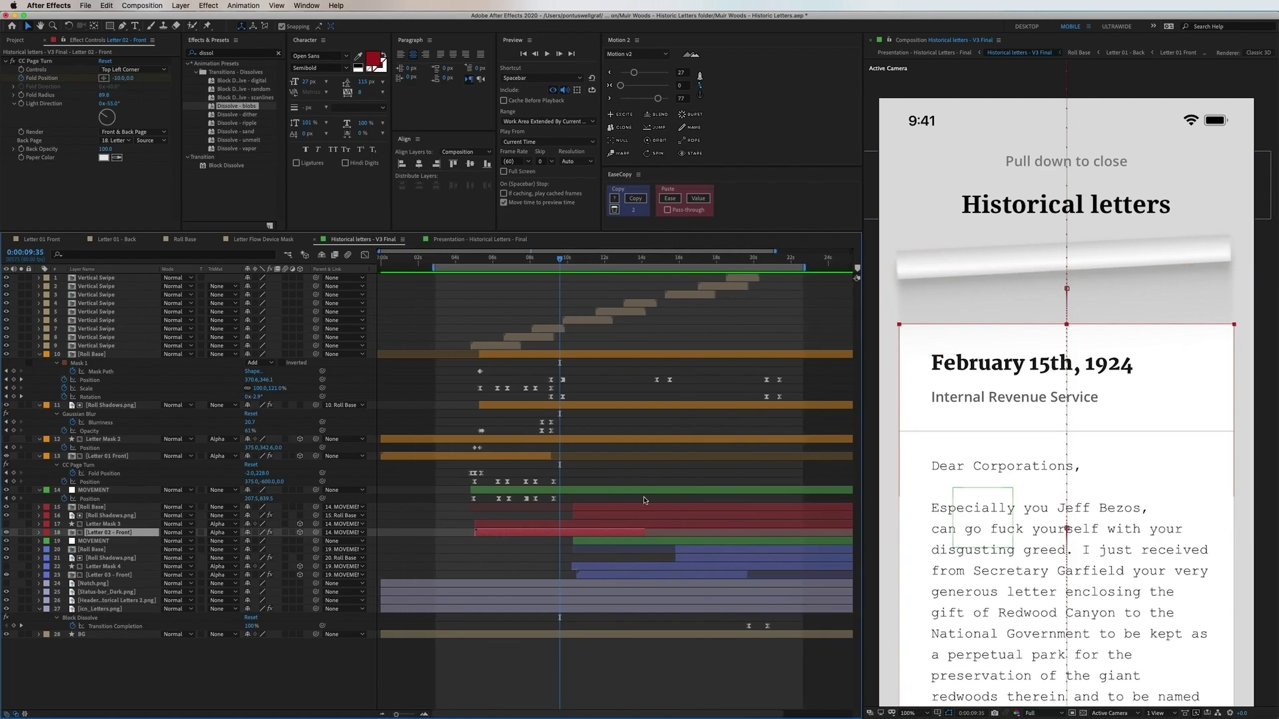
Reveal all keyframed properties of every layer and play a preview.
key(ctrl+a)
key(u)
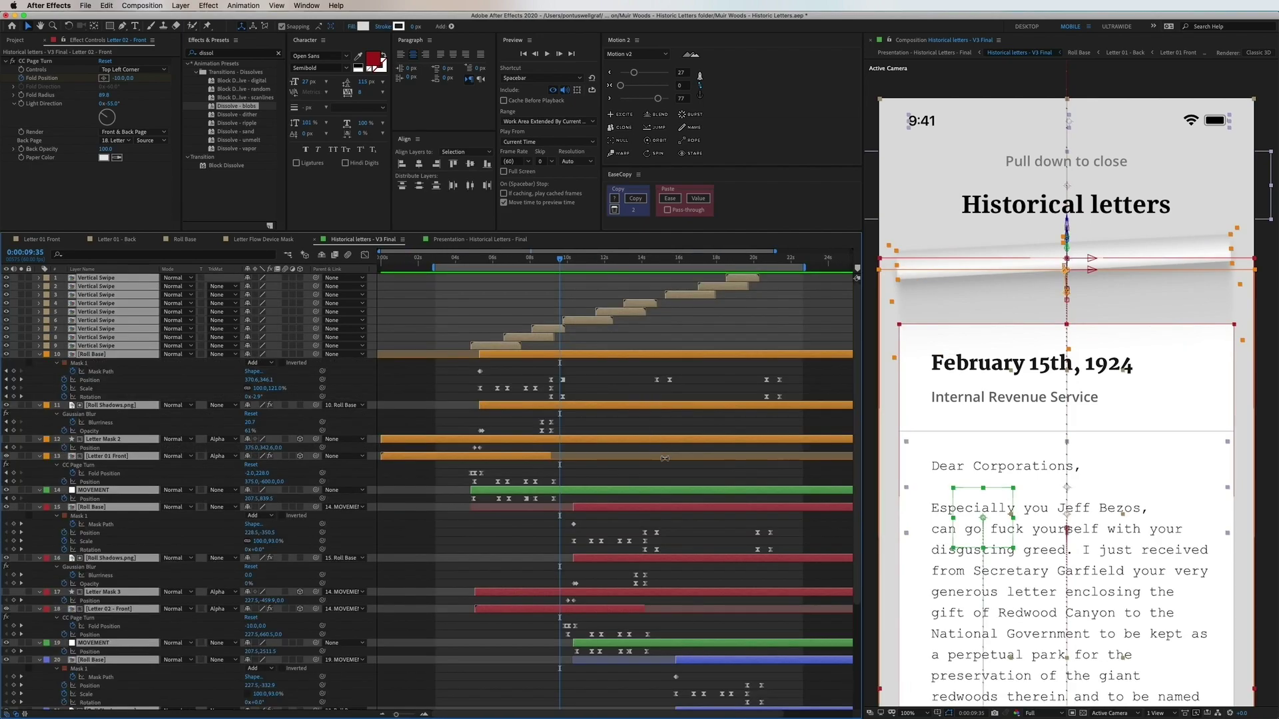
drag(665, 458, 625, 305)
key(space)
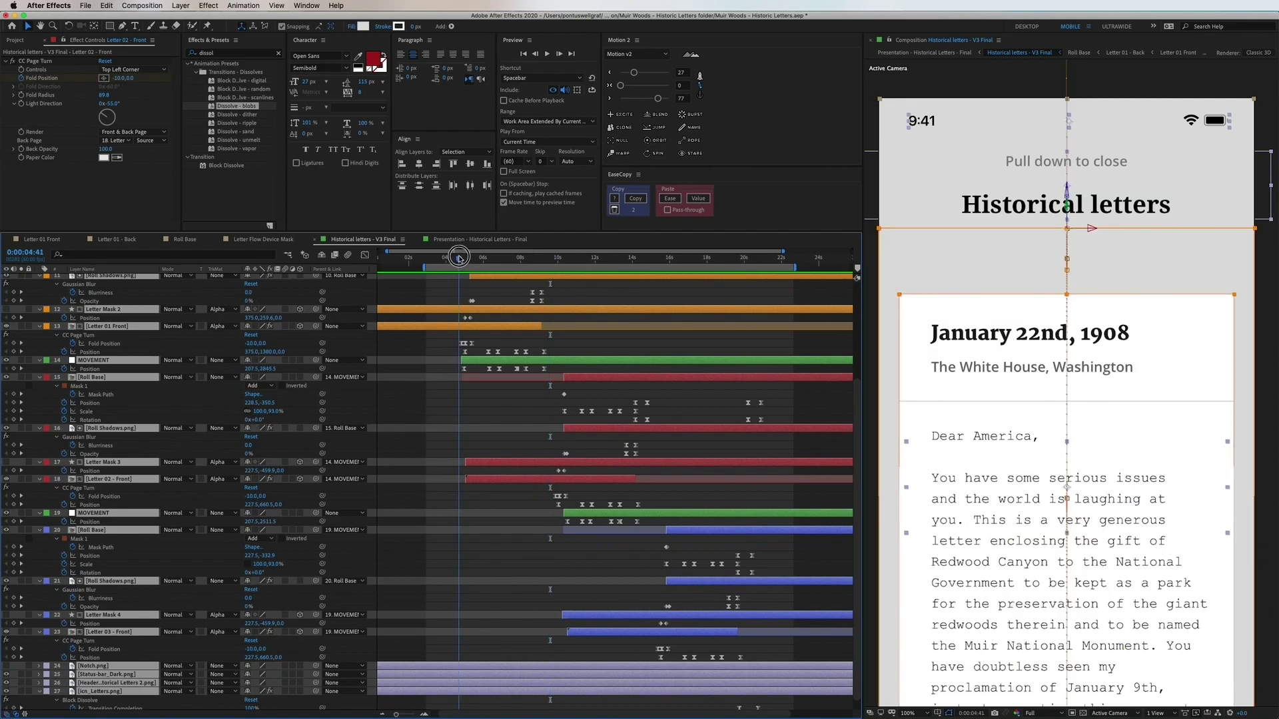
Scrub from the February letter past April 9th, 1930 to No more letters, then preview the ending.
click(552, 312)
drag(552, 311, 556, 317)
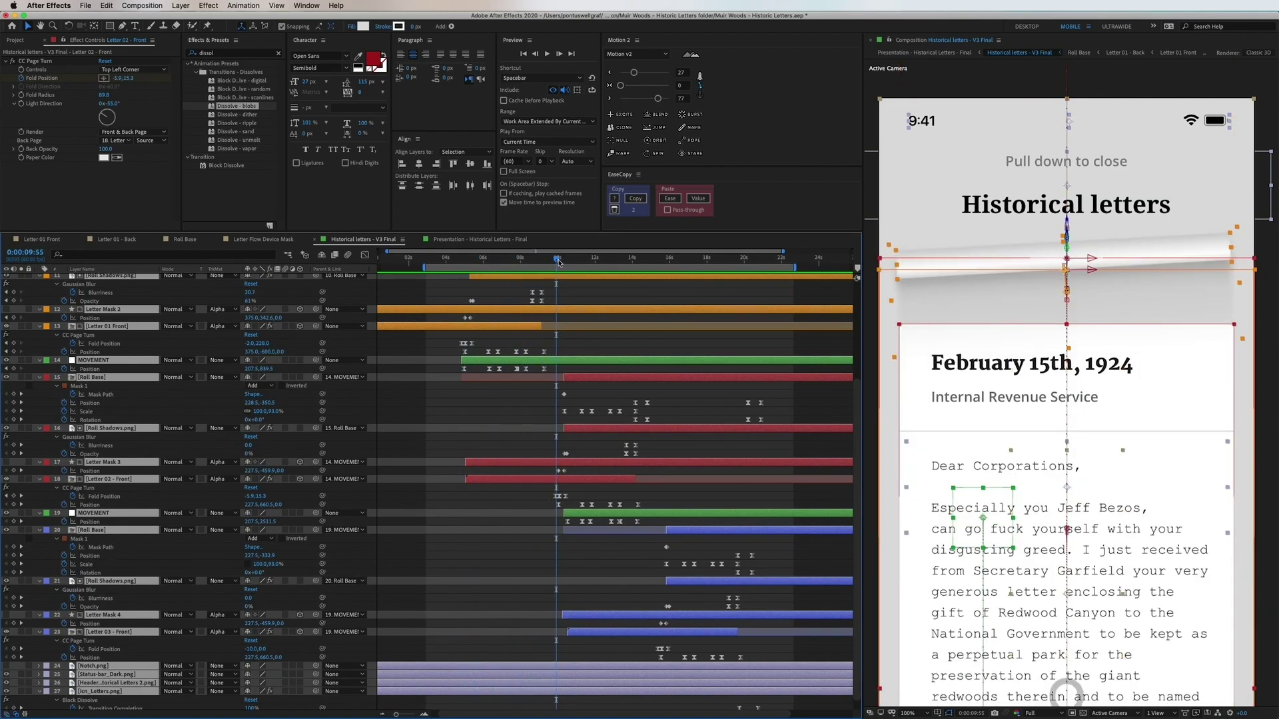
drag(558, 262, 651, 307)
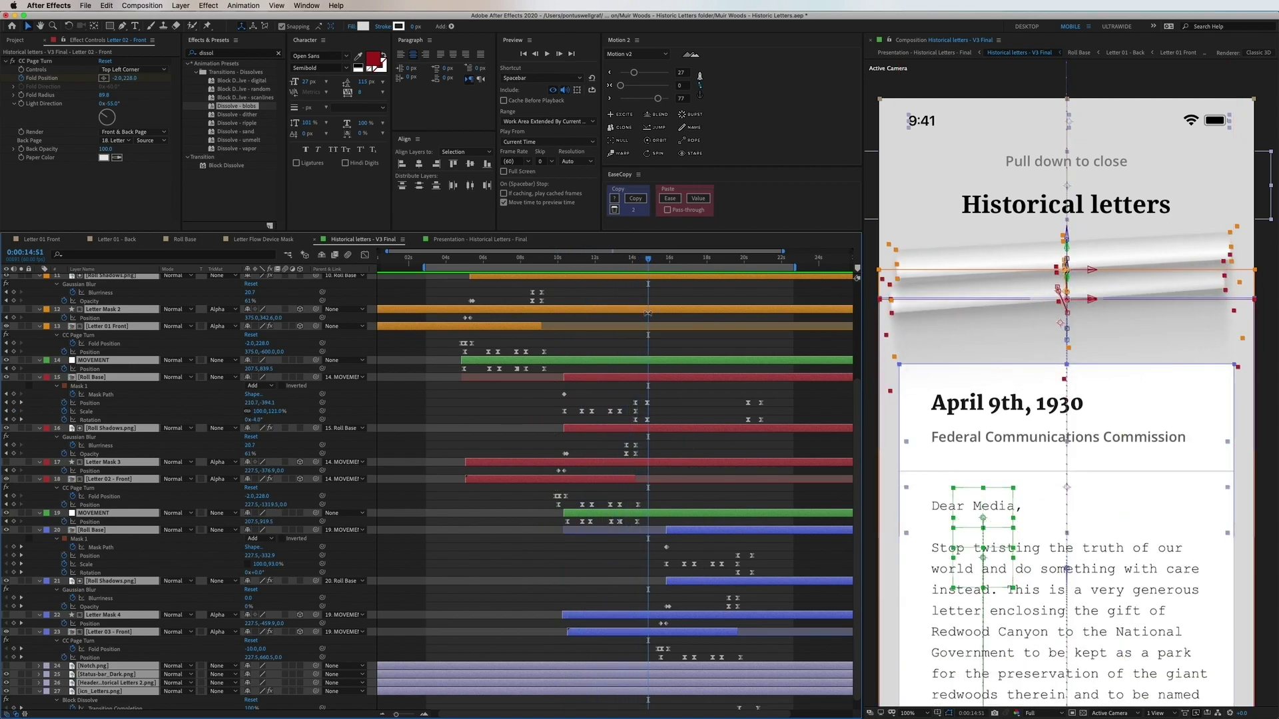
drag(644, 262, 751, 306)
drag(744, 262, 773, 268)
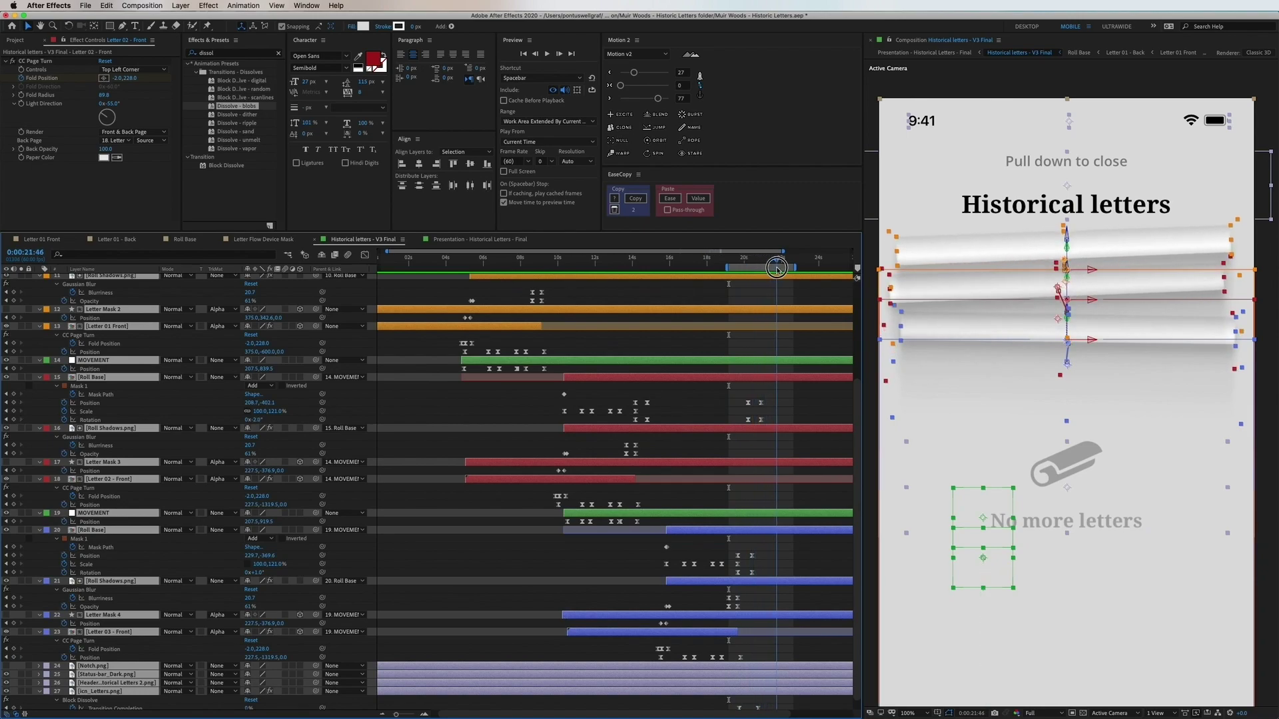
key(space)
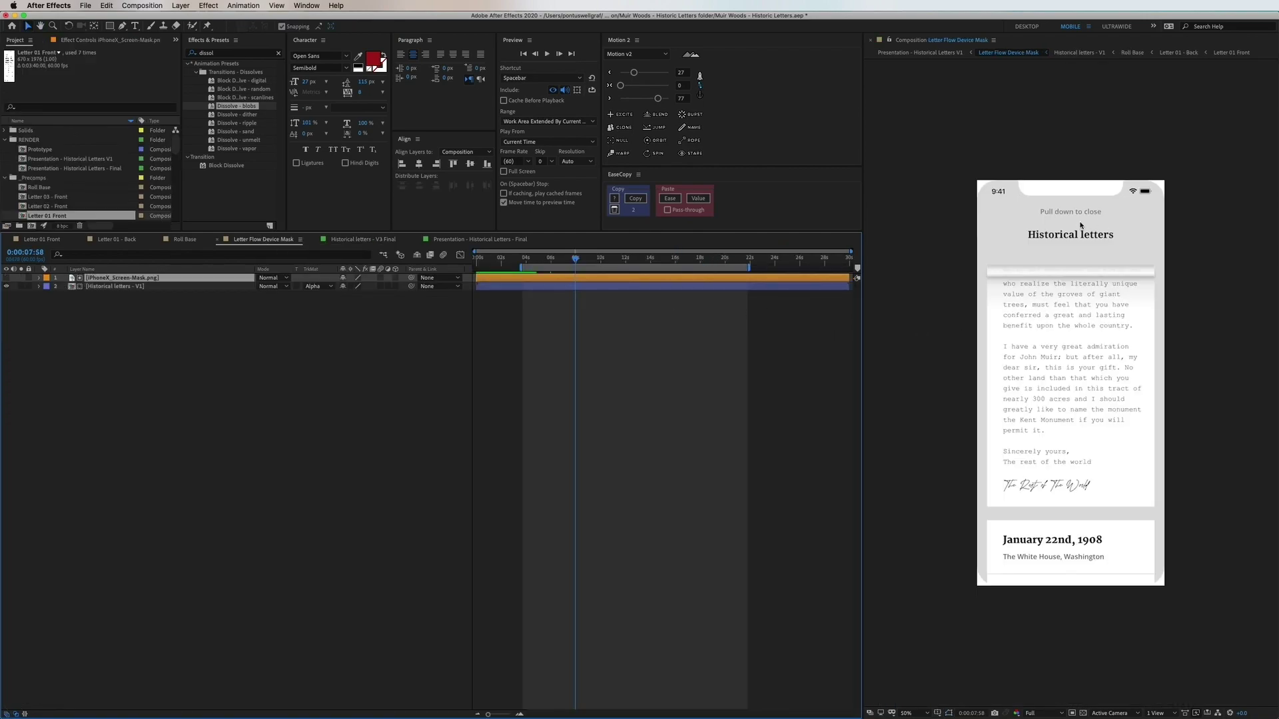
Set Historical letters - V1's track matte to None and make the phone screen mask visible.
click(514, 290)
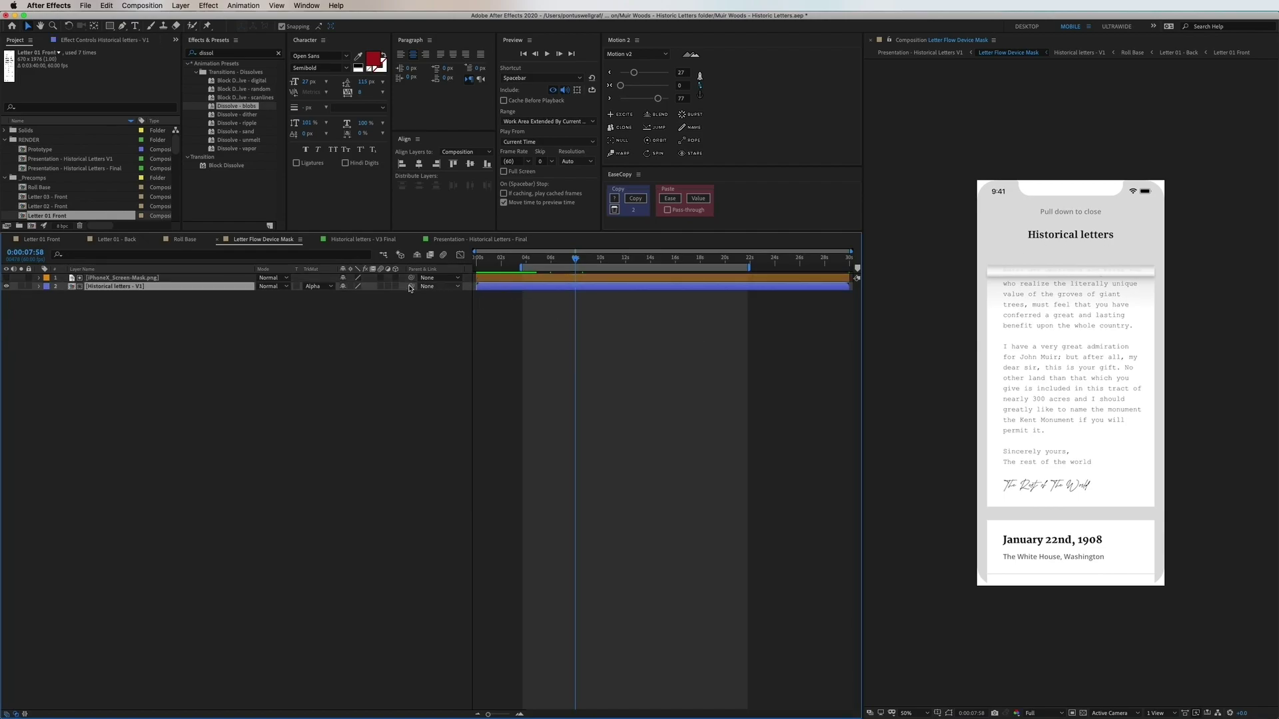
click(322, 290)
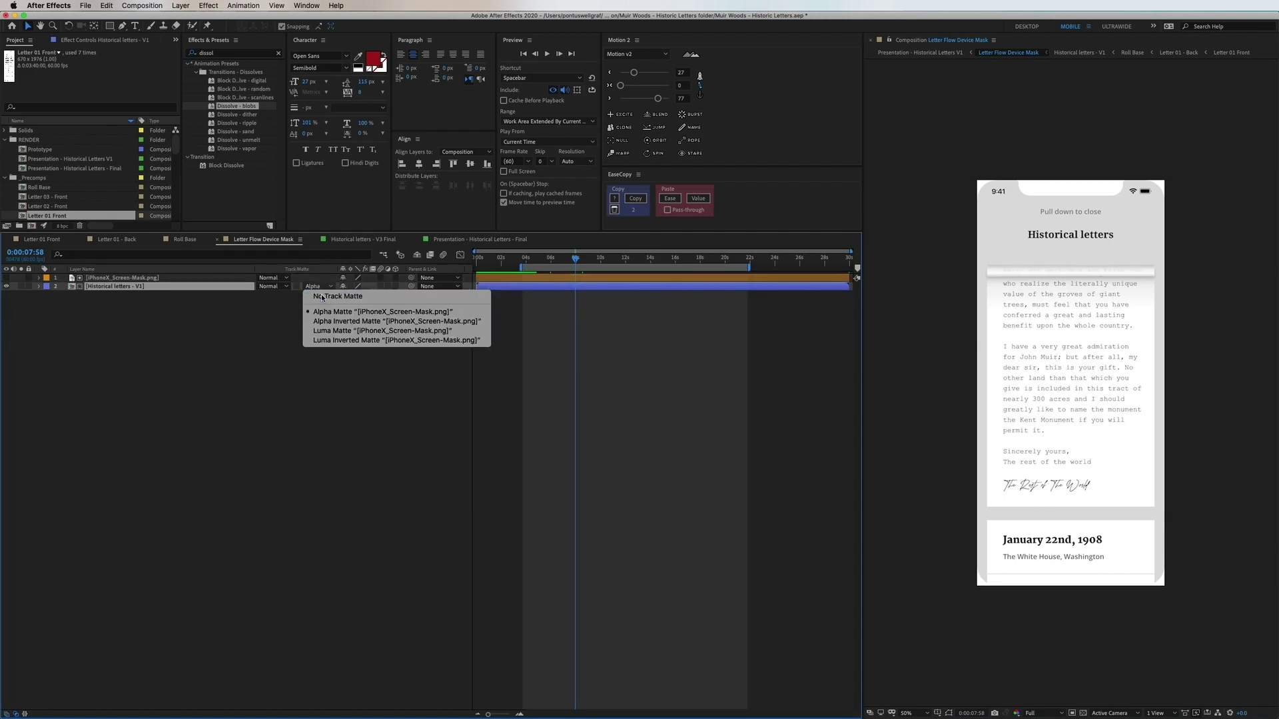
click(322, 297)
key(ctrl+Up)
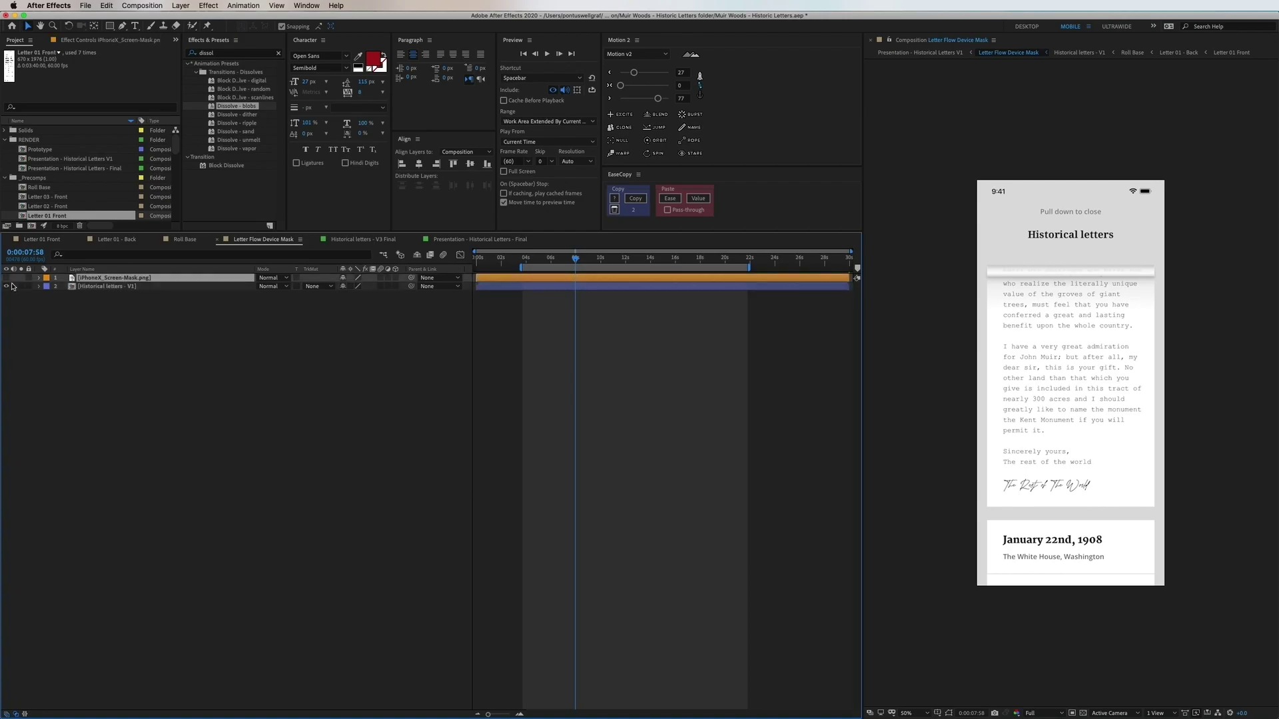
click(6, 277)
mouse_move(982, 254)
mouse_down()
mouse_move(1036, 273)
mouse_move(979, 263)
mouse_up()
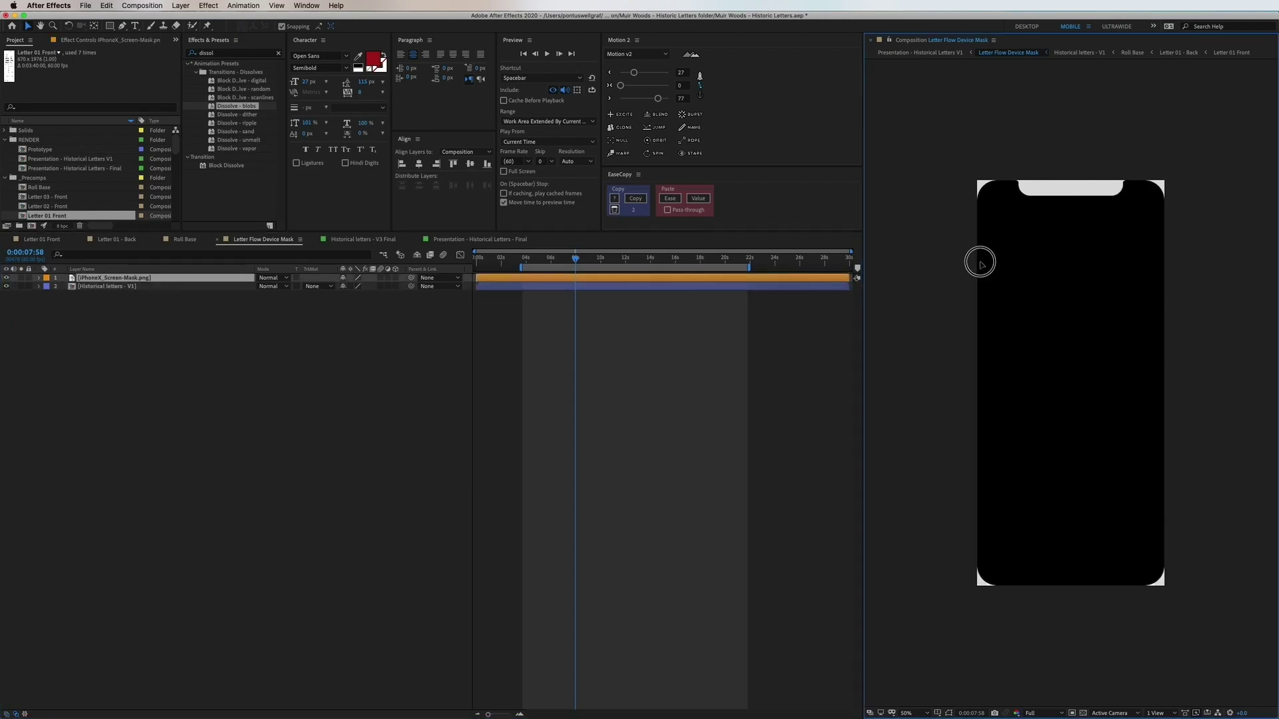
Set the letters layer back to Alpha Matte so the pages clip to the phone screen.
click(160, 286)
click(8, 278)
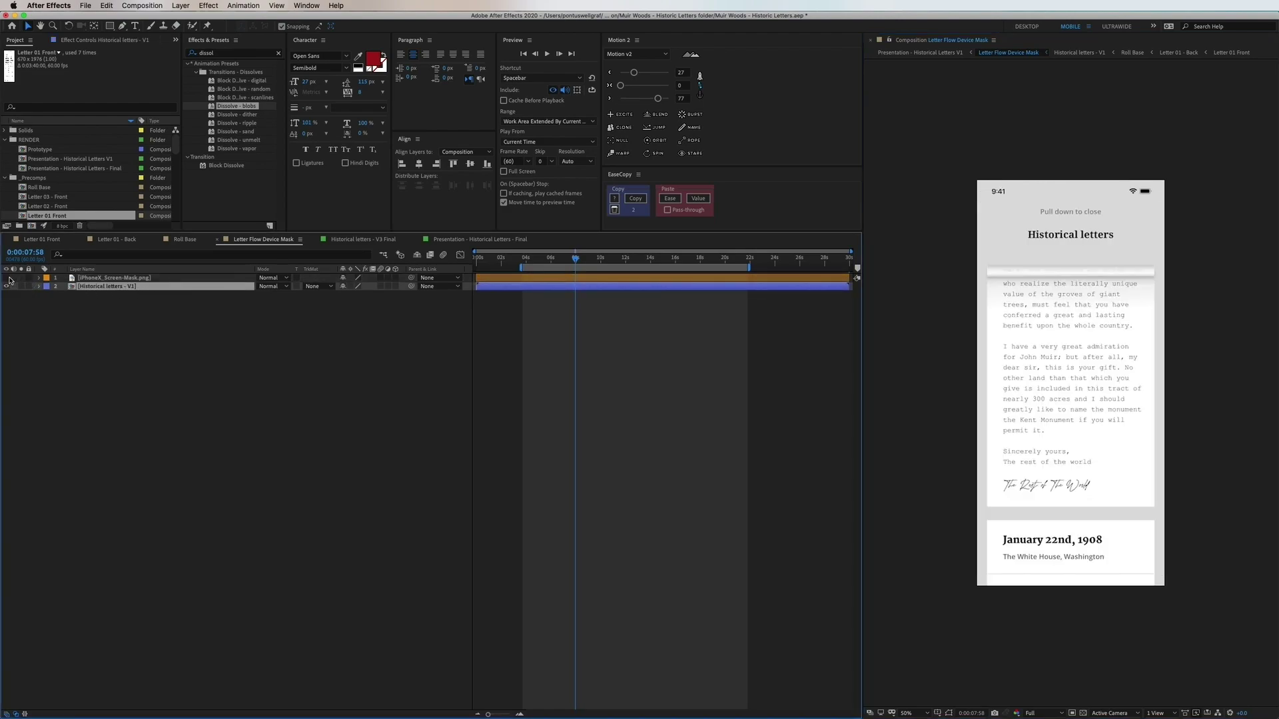
click(8, 278)
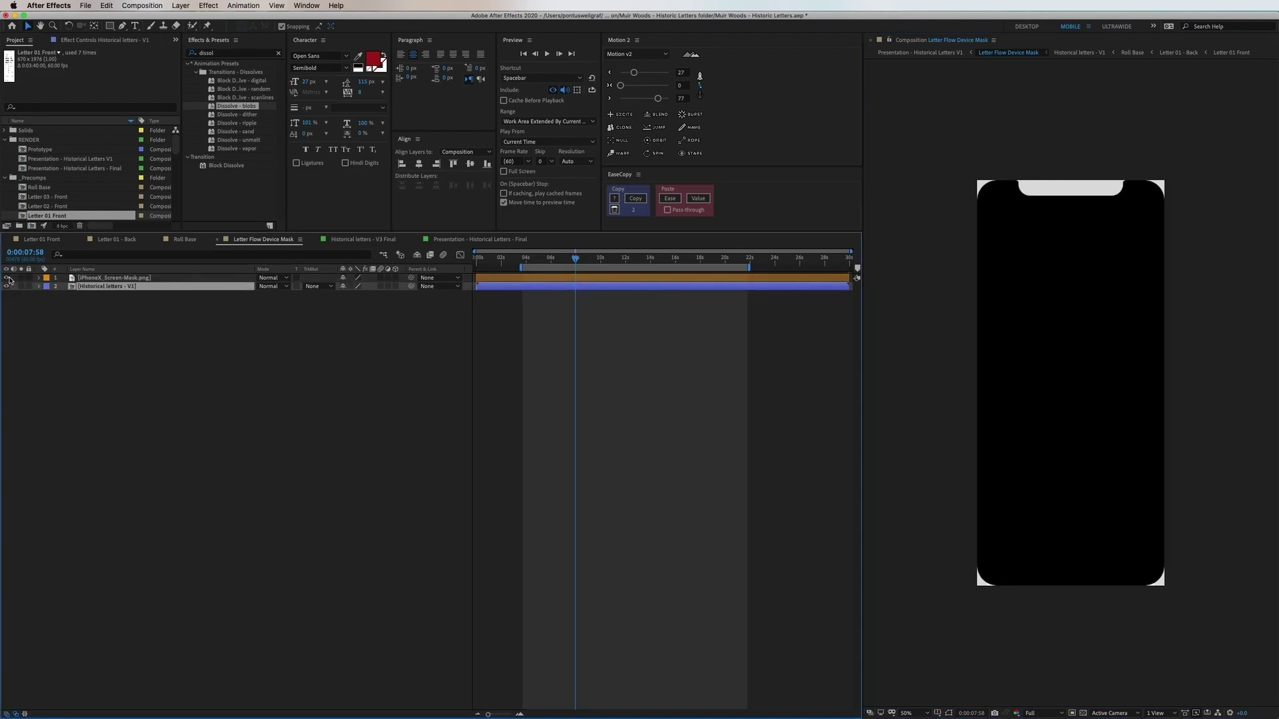
click(315, 287)
click(333, 313)
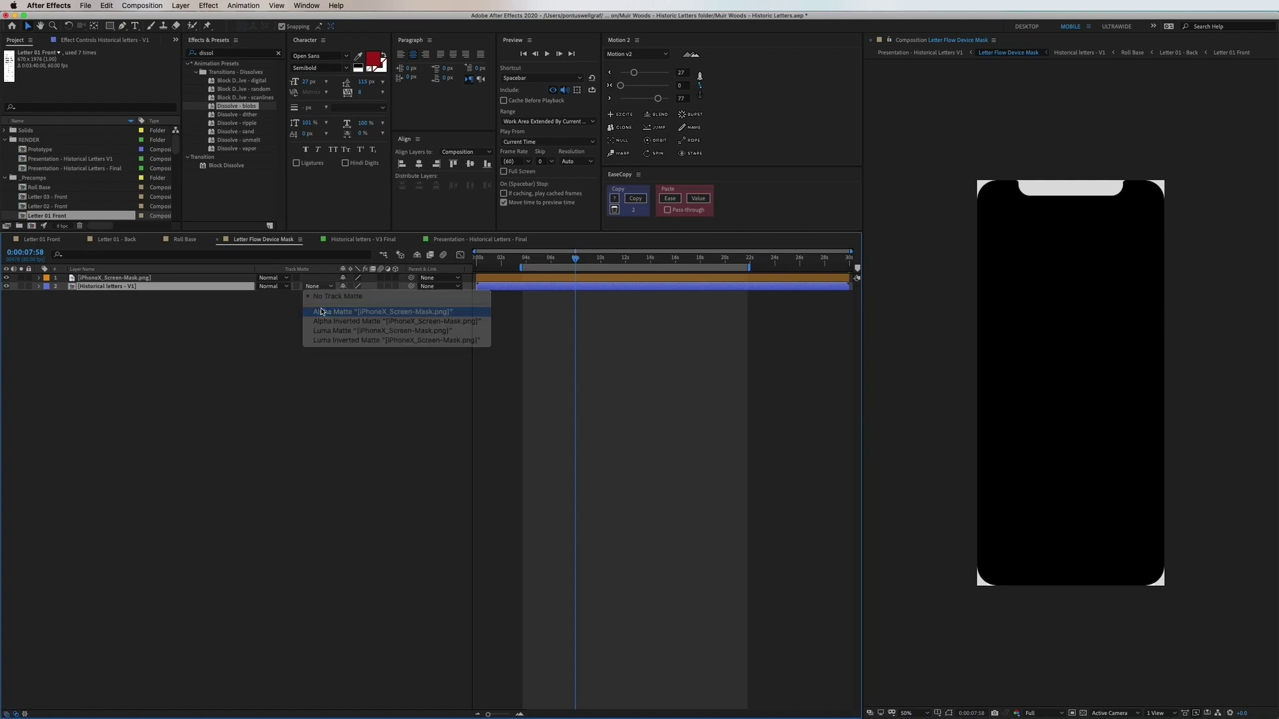
mouse_move(1019, 309)
mouse_down()
mouse_move(1047, 322)
mouse_move(1050, 273)
mouse_move(965, 234)
mouse_move(1009, 288)
mouse_up()
key(super+z)
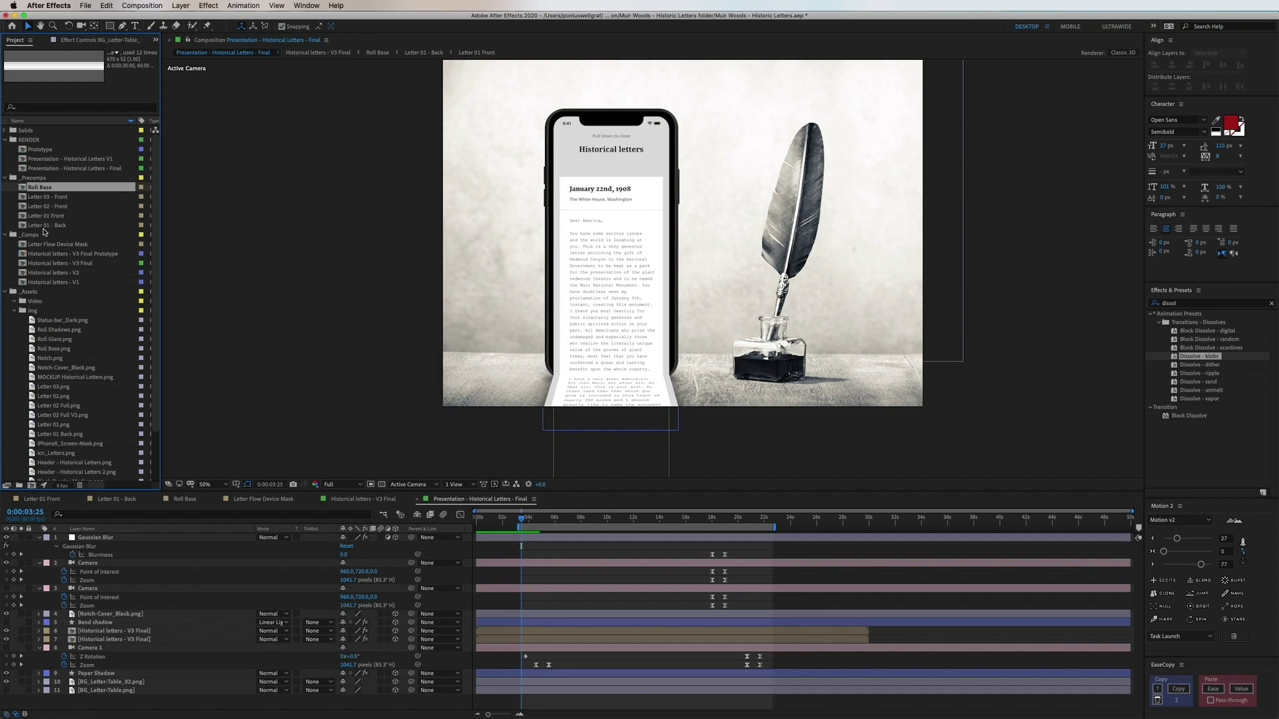
Add the Letter 01 Front composition to the scene beside the phone.
click(48, 226)
click(41, 217)
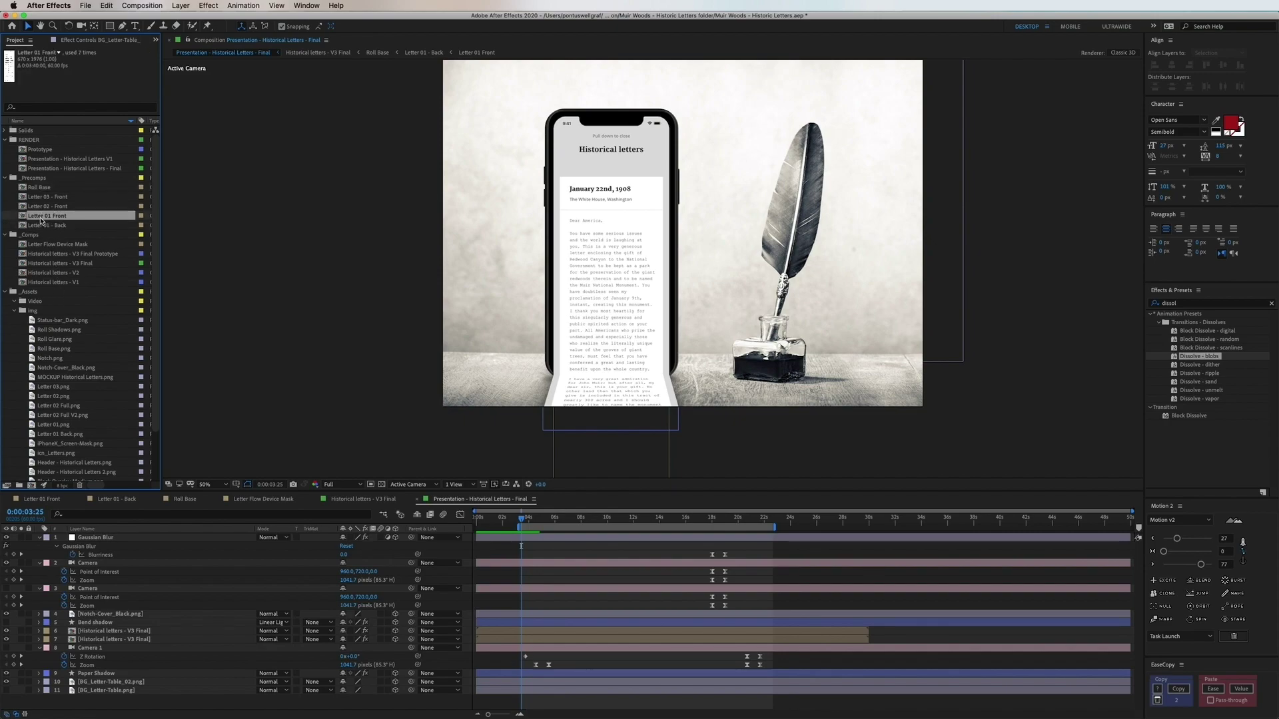
drag(349, 217, 795, 321)
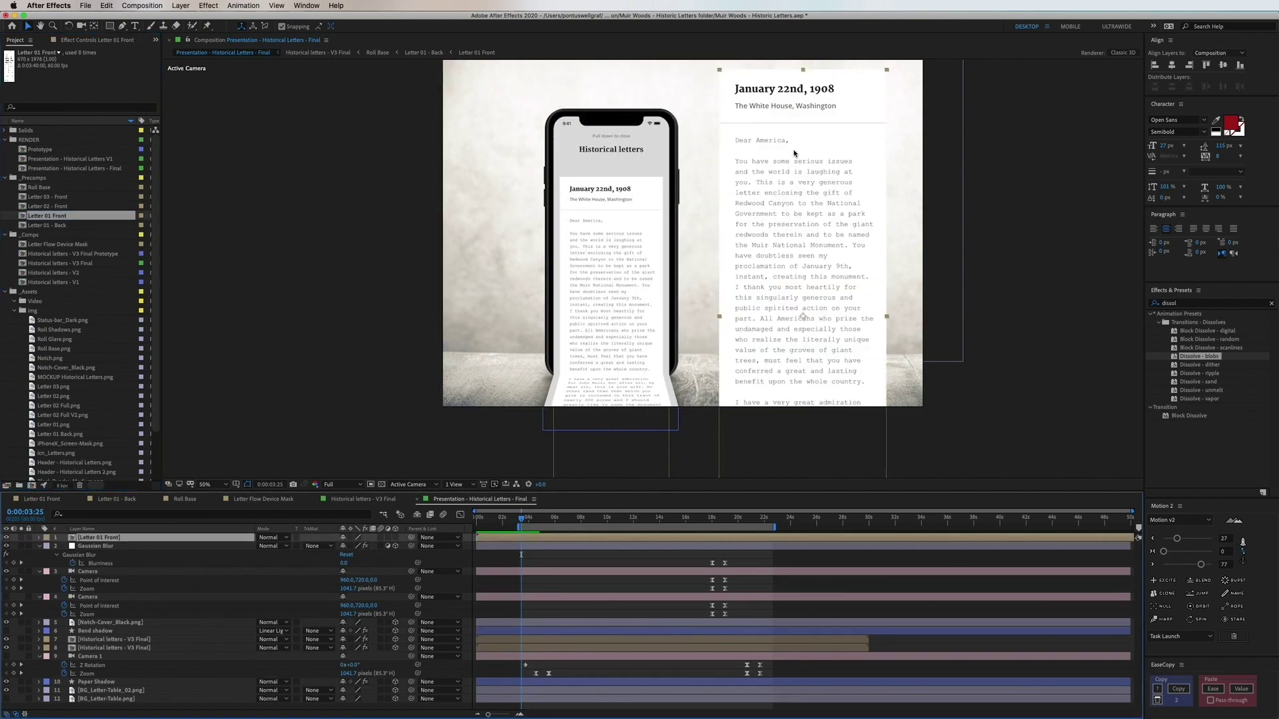
Apply Distort > Corner Pin to the letter and pull both lower corners outward.
click(212, 8)
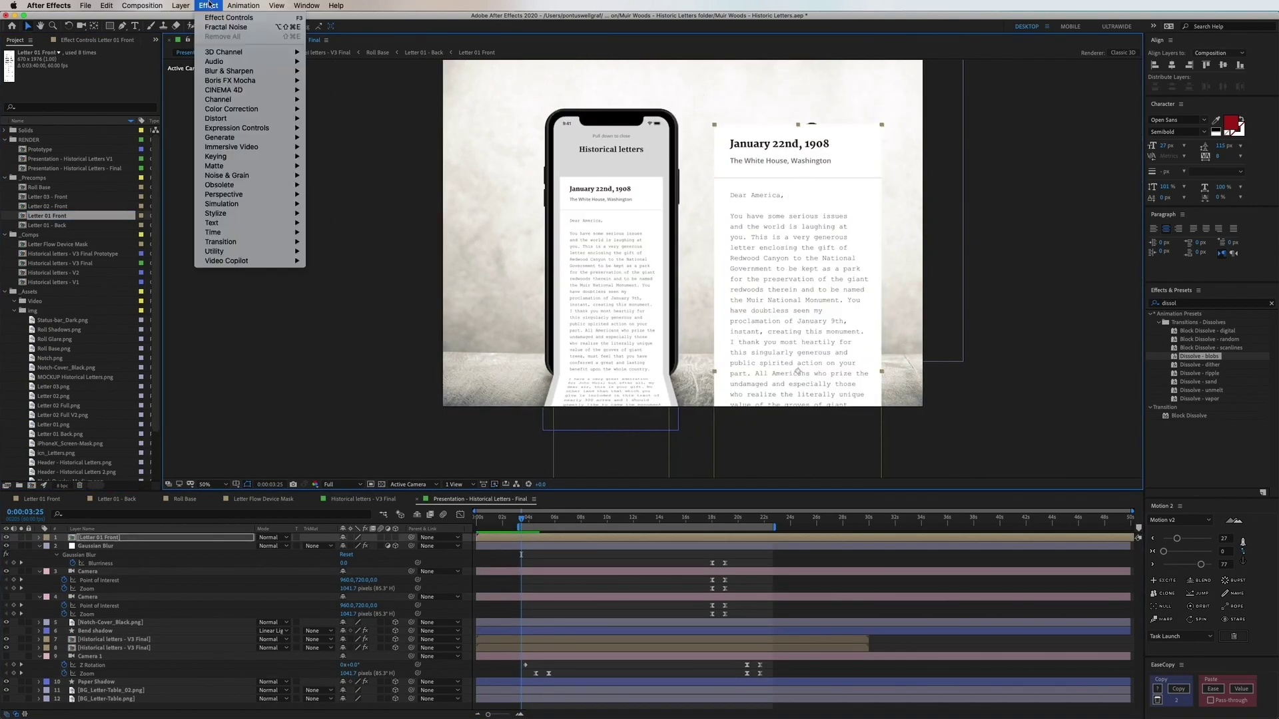
mouse_move(223, 118)
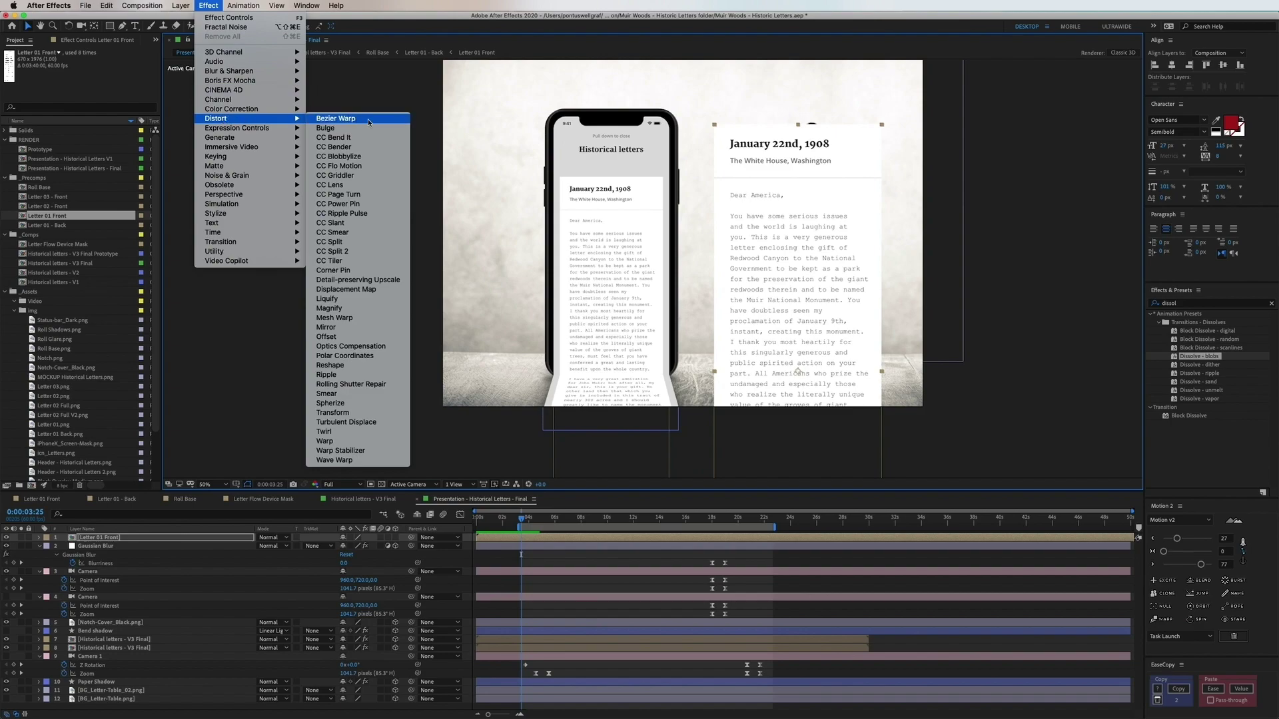
click(333, 271)
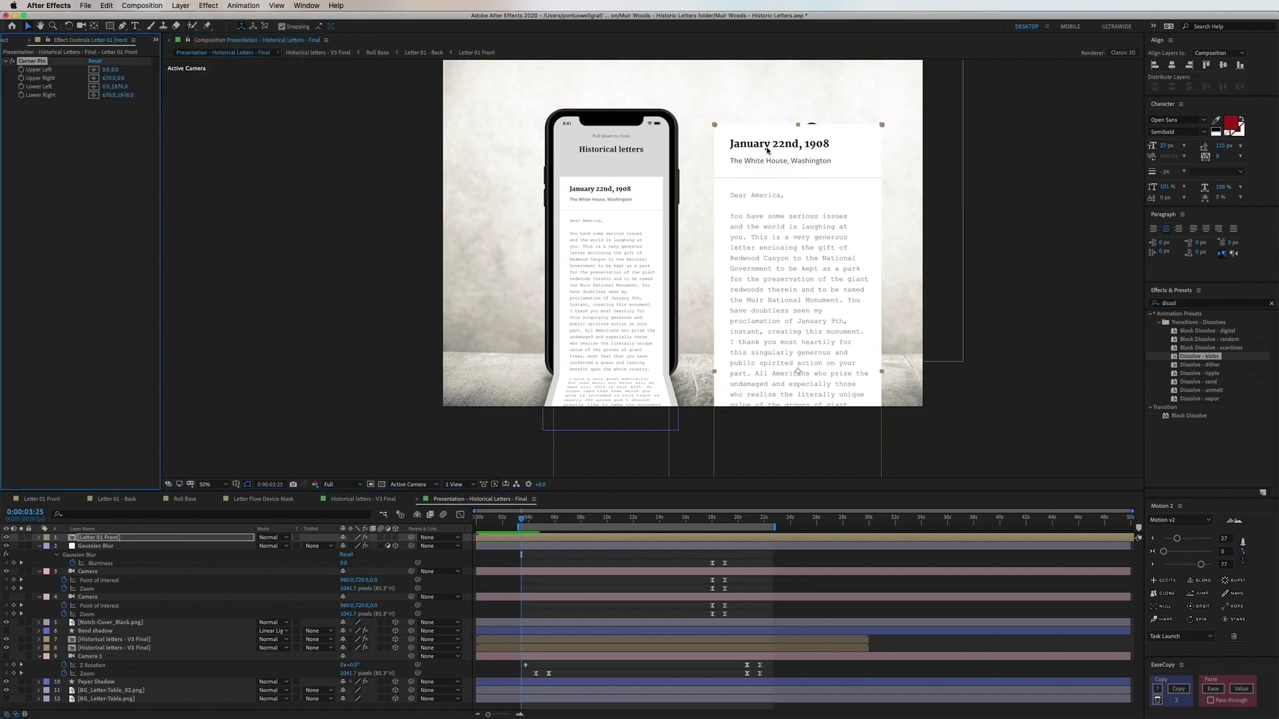
key(comma)
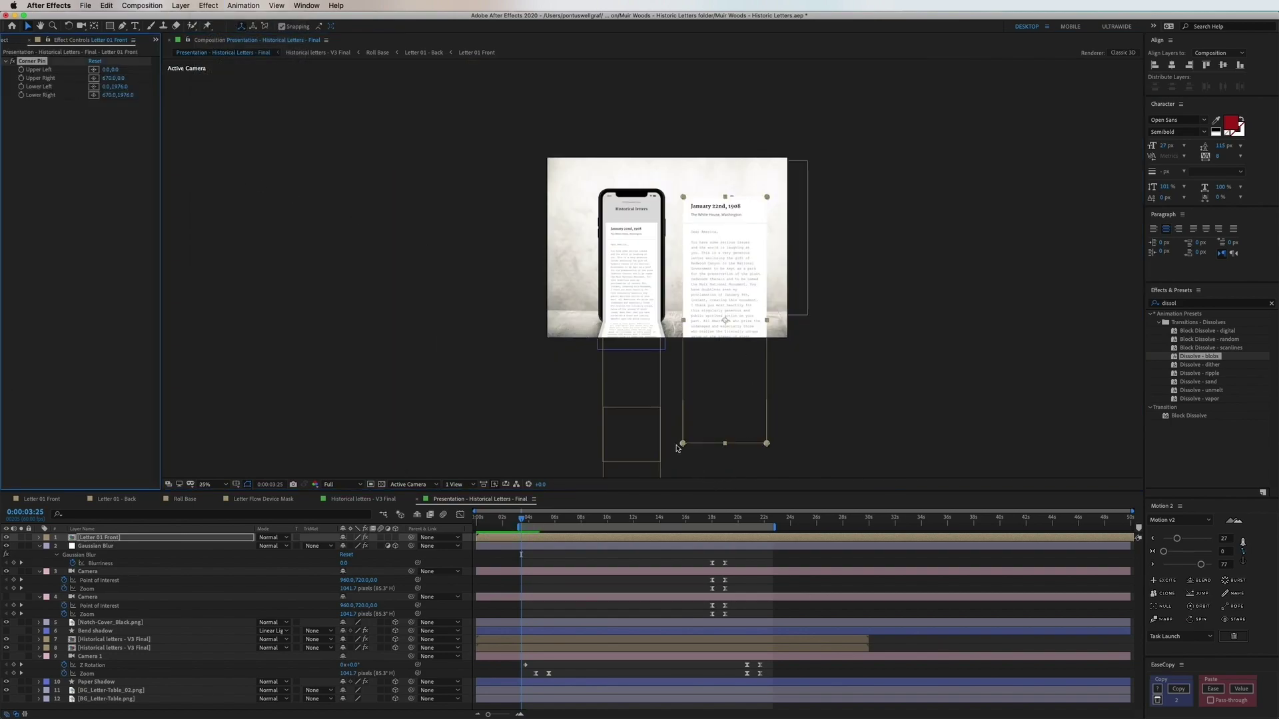
drag(677, 447, 626, 450)
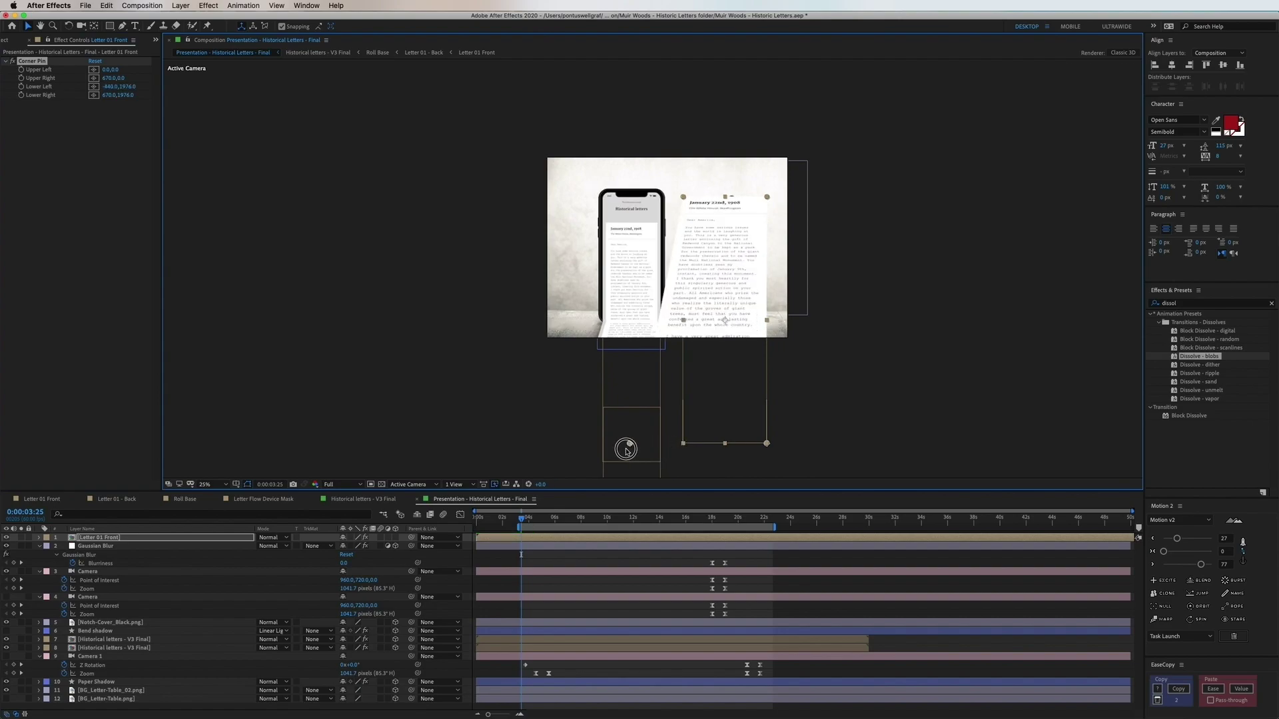
drag(765, 444, 825, 448)
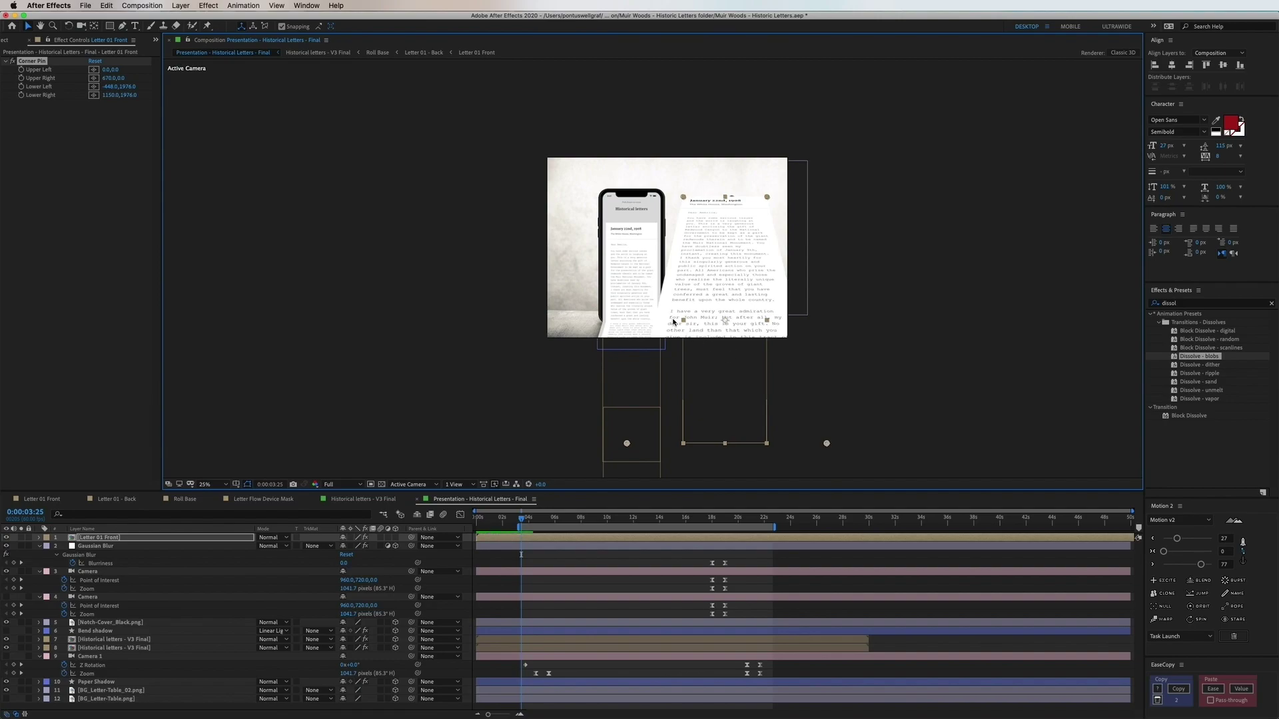
Scale the letter to 34% and move it to the phone's bottom edge.
key(s)
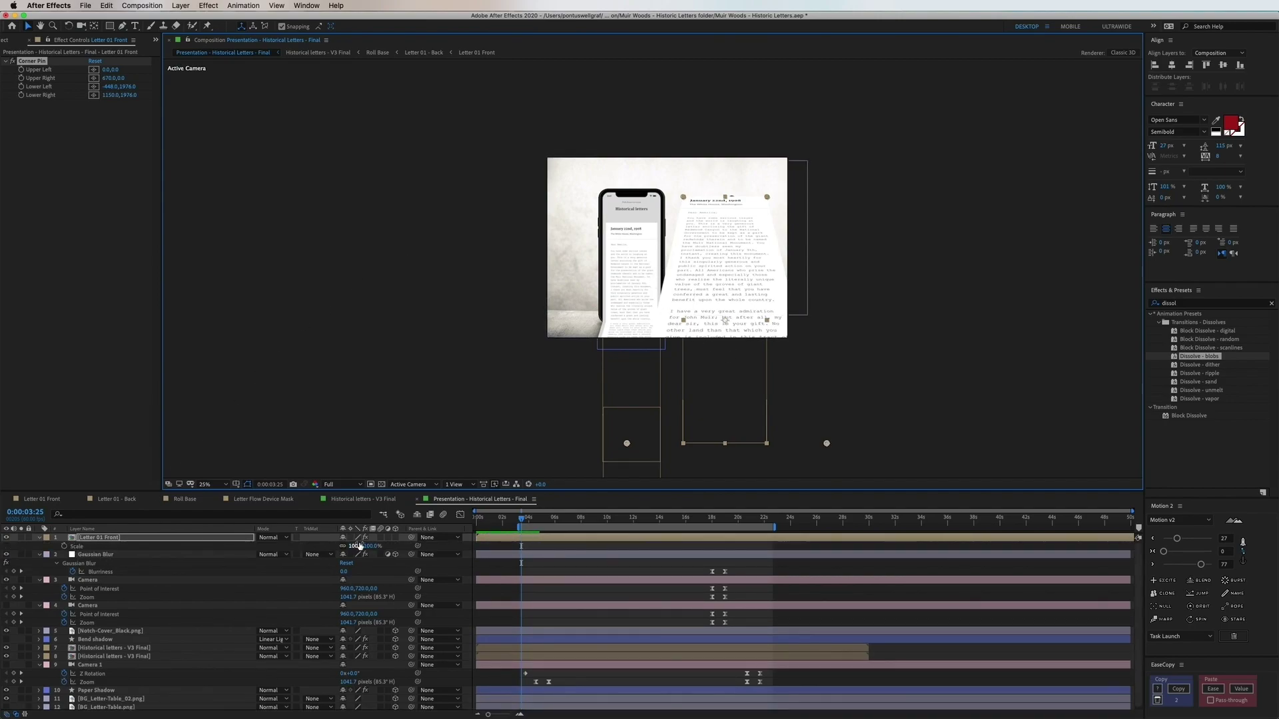
drag(359, 546, 320, 545)
drag(709, 349, 607, 390)
Try nudging the Letter 01 Front layer's position up and back.
scroll(624, 333, up, 2)
scroll(624, 333, up, 3)
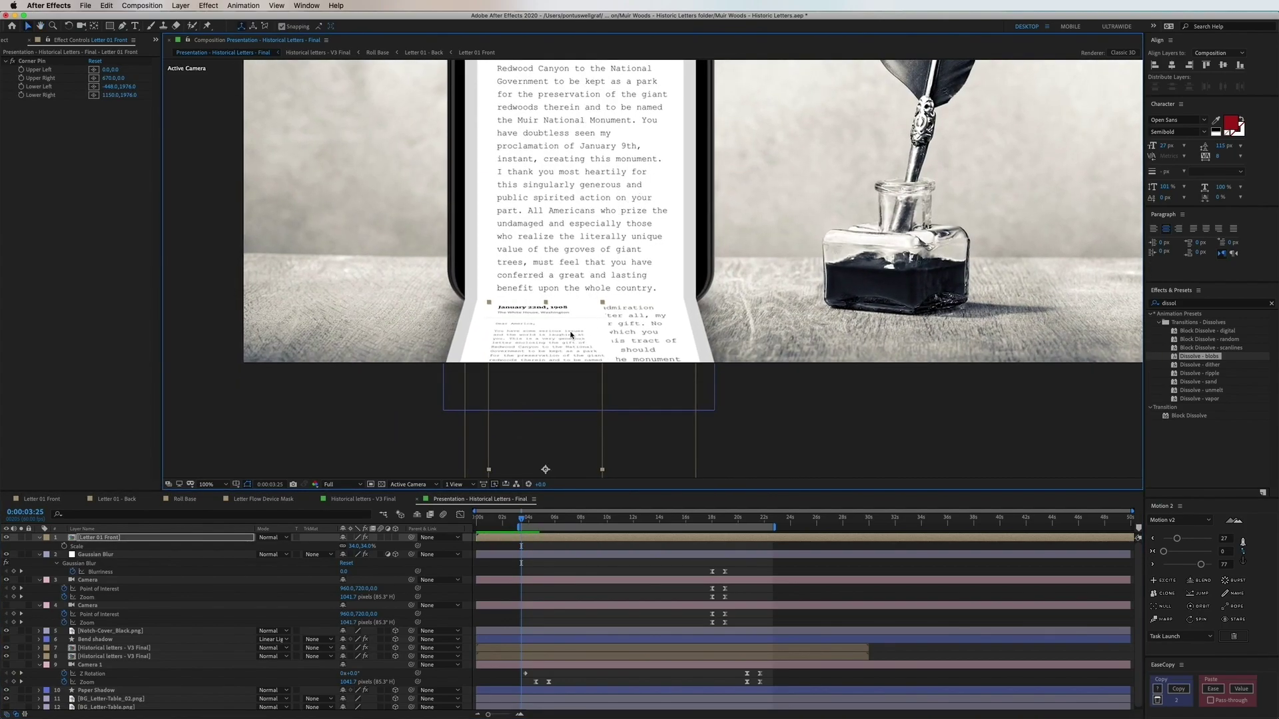
drag(607, 336, 598, 331)
key(p)
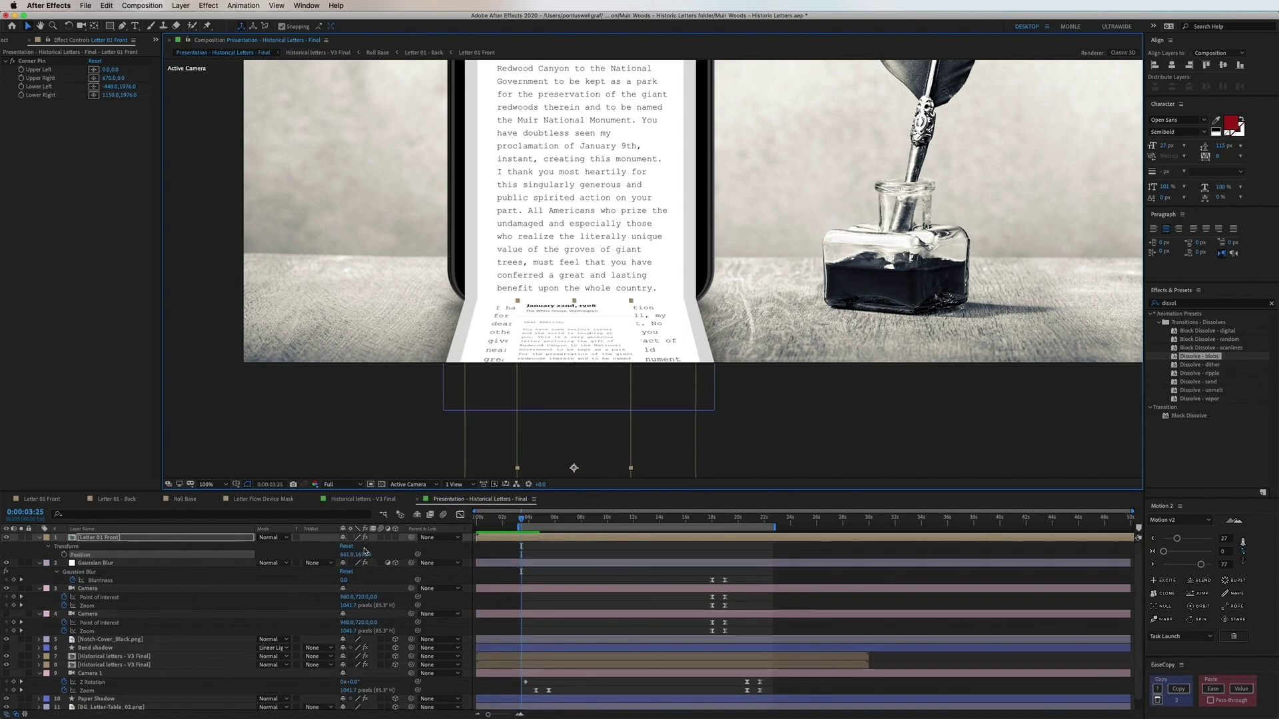
drag(358, 557, 389, 546)
Try an upper-left corner warp and 64,70% scale, then delete the Letter 01 Front layer.
key(s)
drag(105, 74, 391, 85)
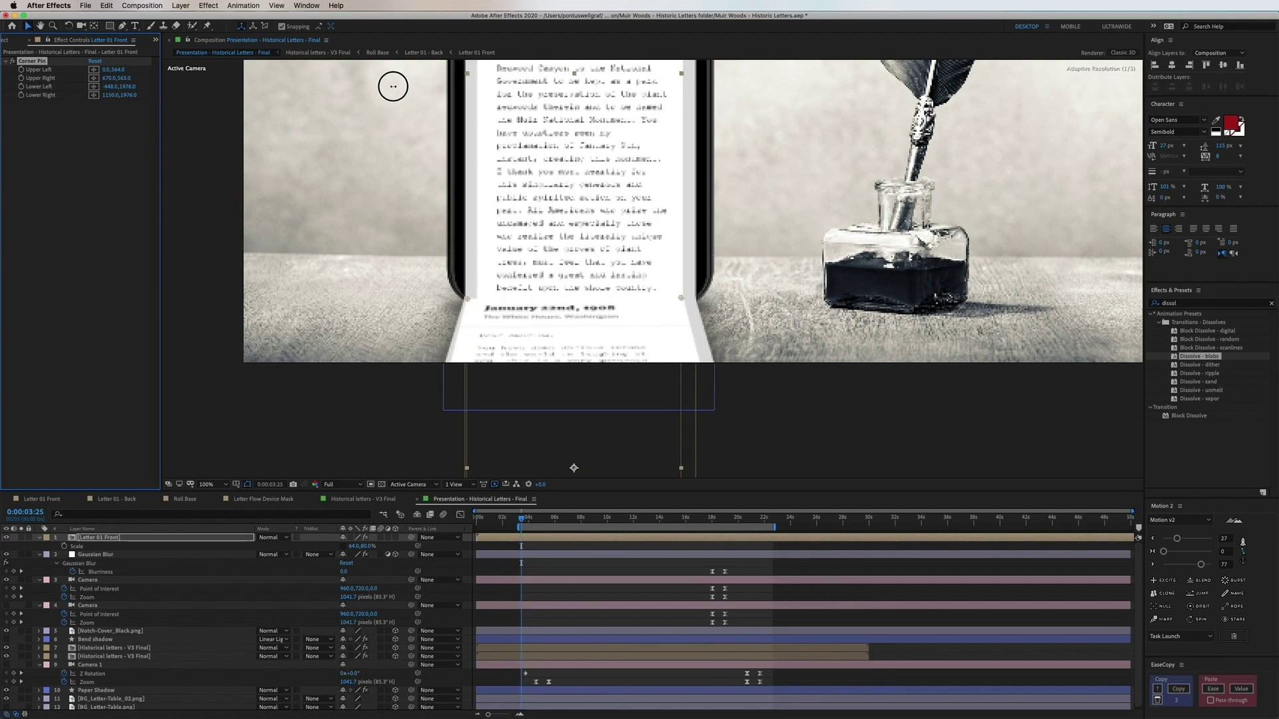
drag(594, 351, 599, 351)
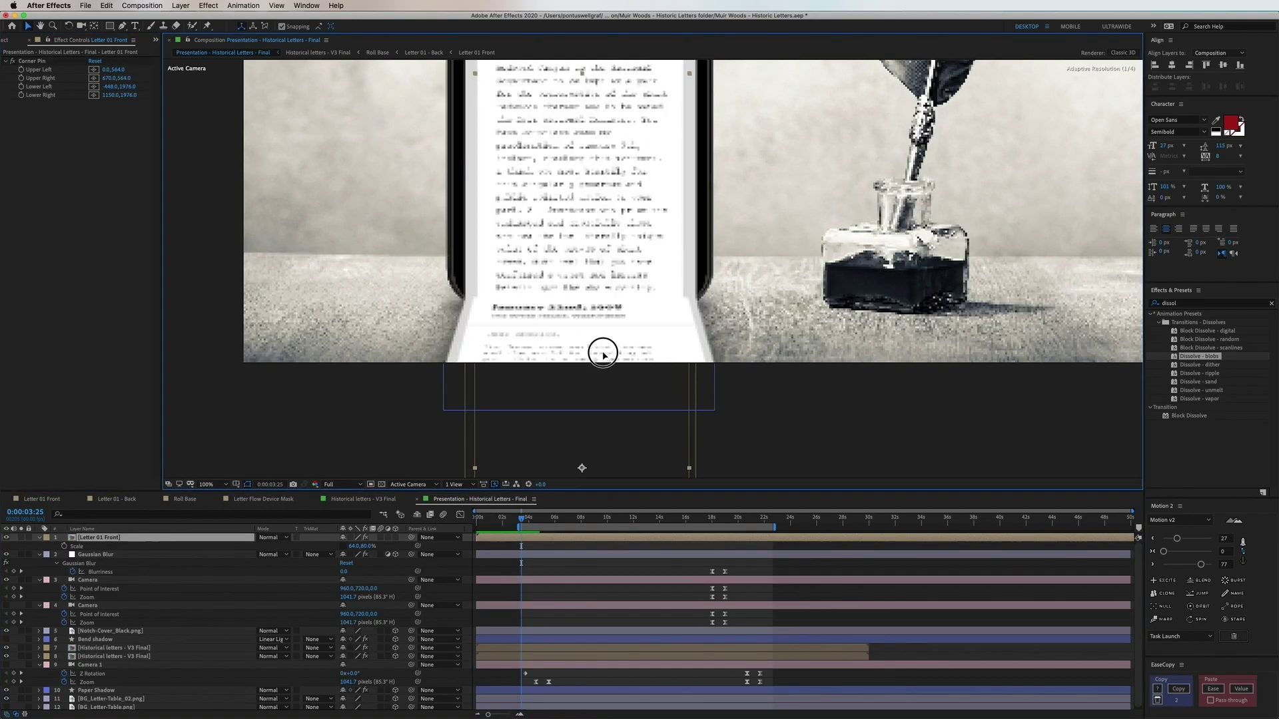
key(s)
drag(359, 546, 363, 546)
drag(568, 356, 524, 361)
key(Delete)
After a preview, make the Bend shadow gradient layer visible and return to 0:00:03:22.
scroll(573, 373, down, 2)
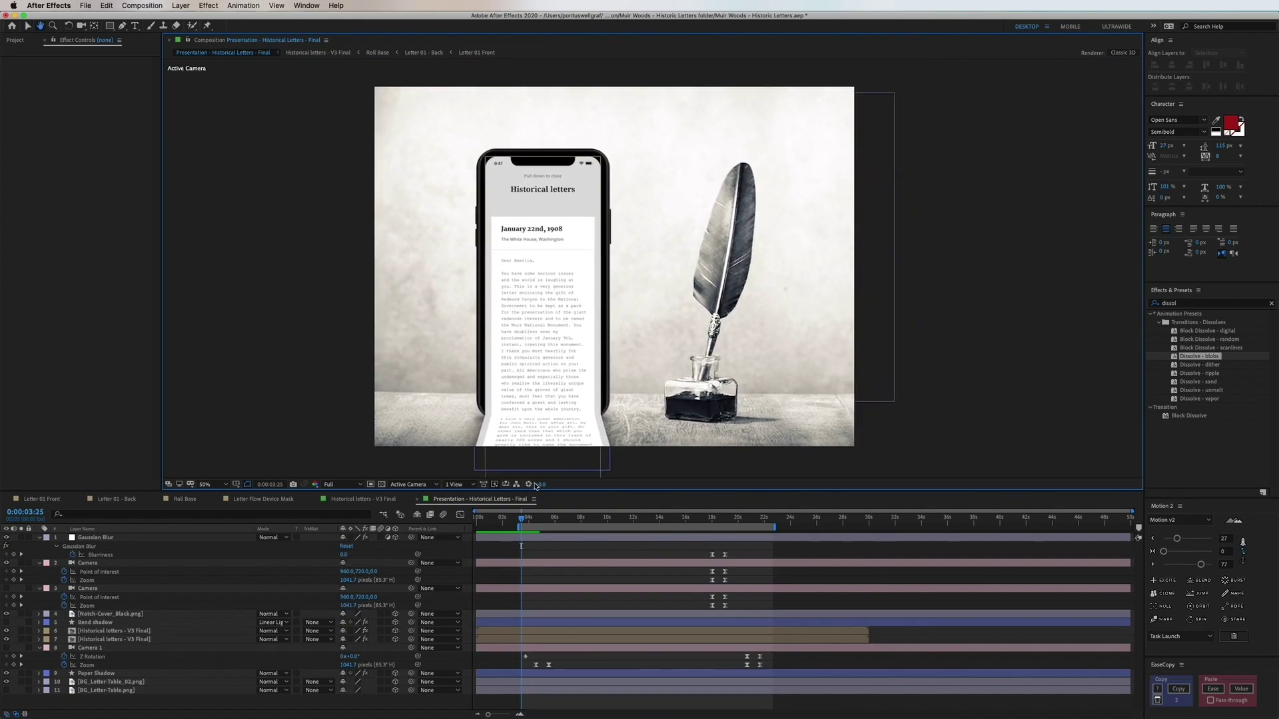
drag(523, 524, 526, 525)
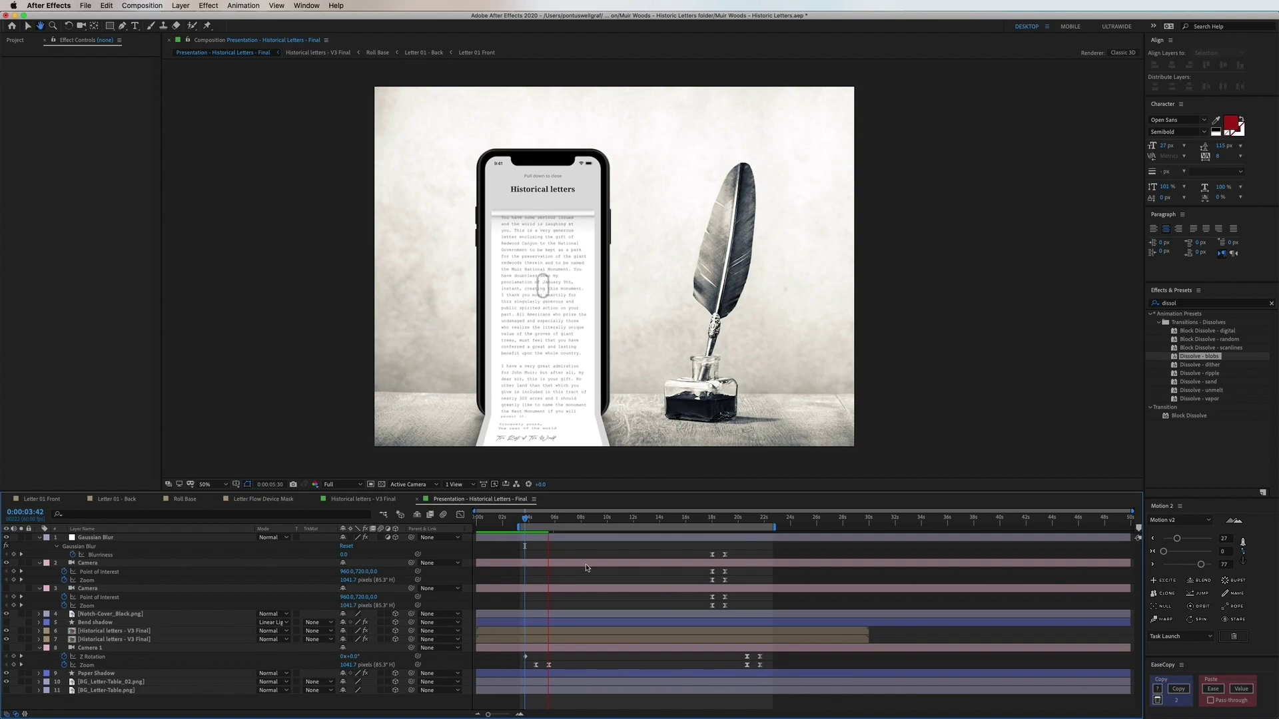
key(space)
click(84, 622)
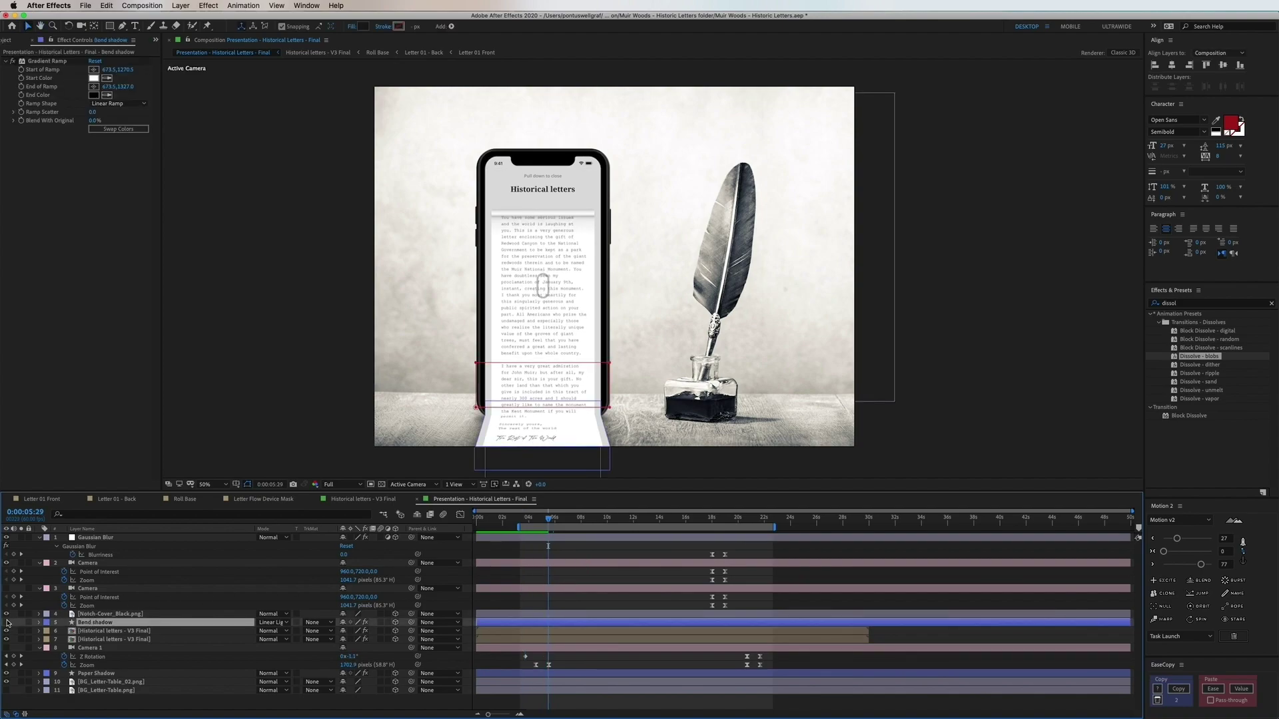
click(7, 622)
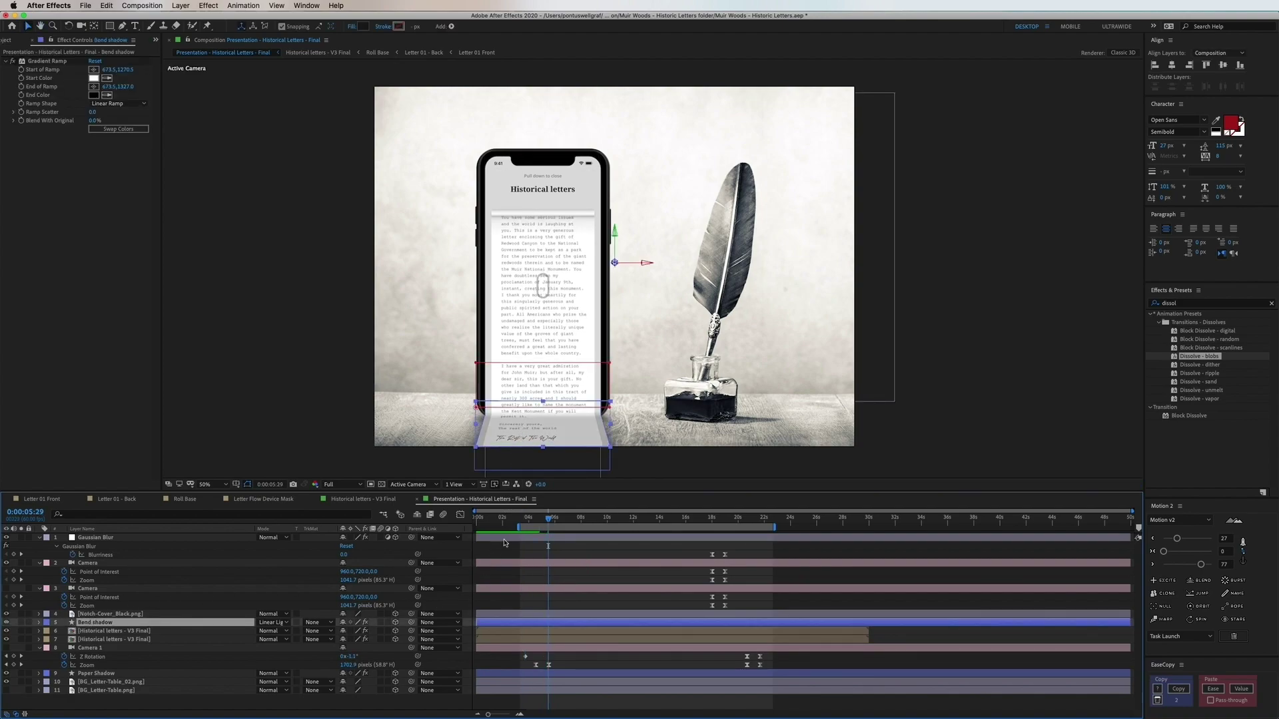
drag(531, 522, 520, 522)
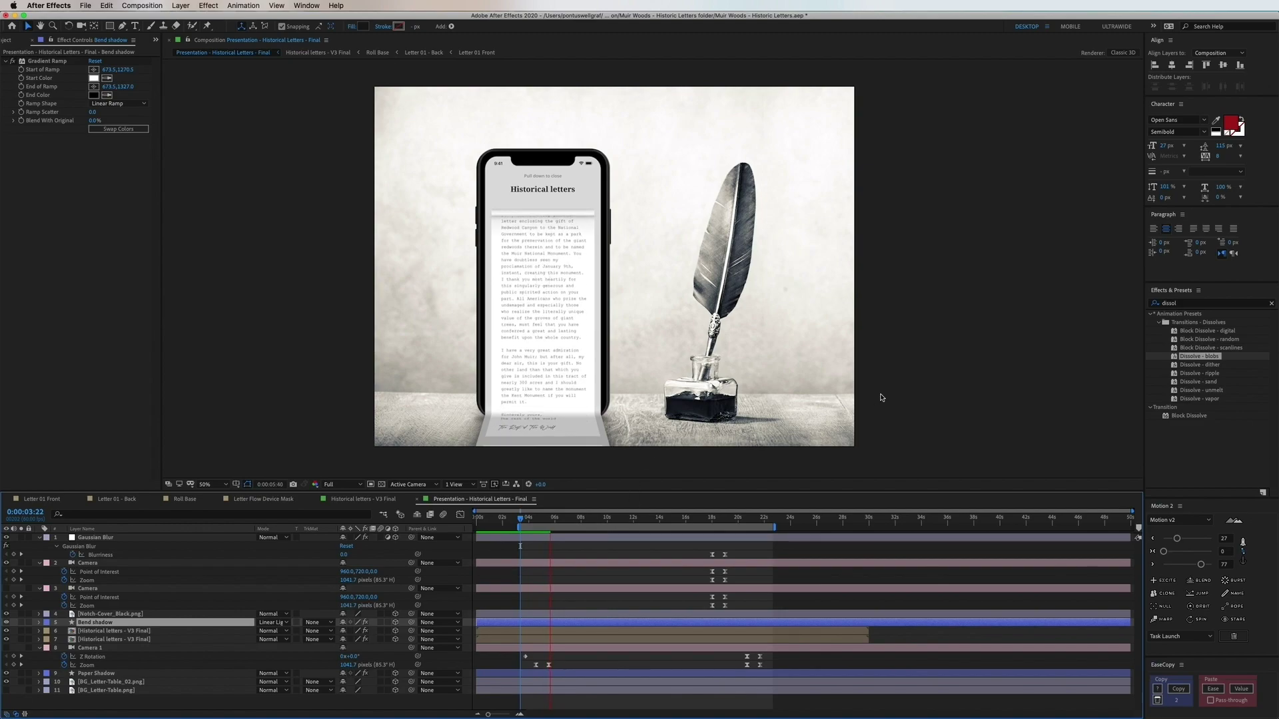
Check the push-in near 17 seconds, toggling the Gaussian Blur layer off and on to compare.
click(700, 522)
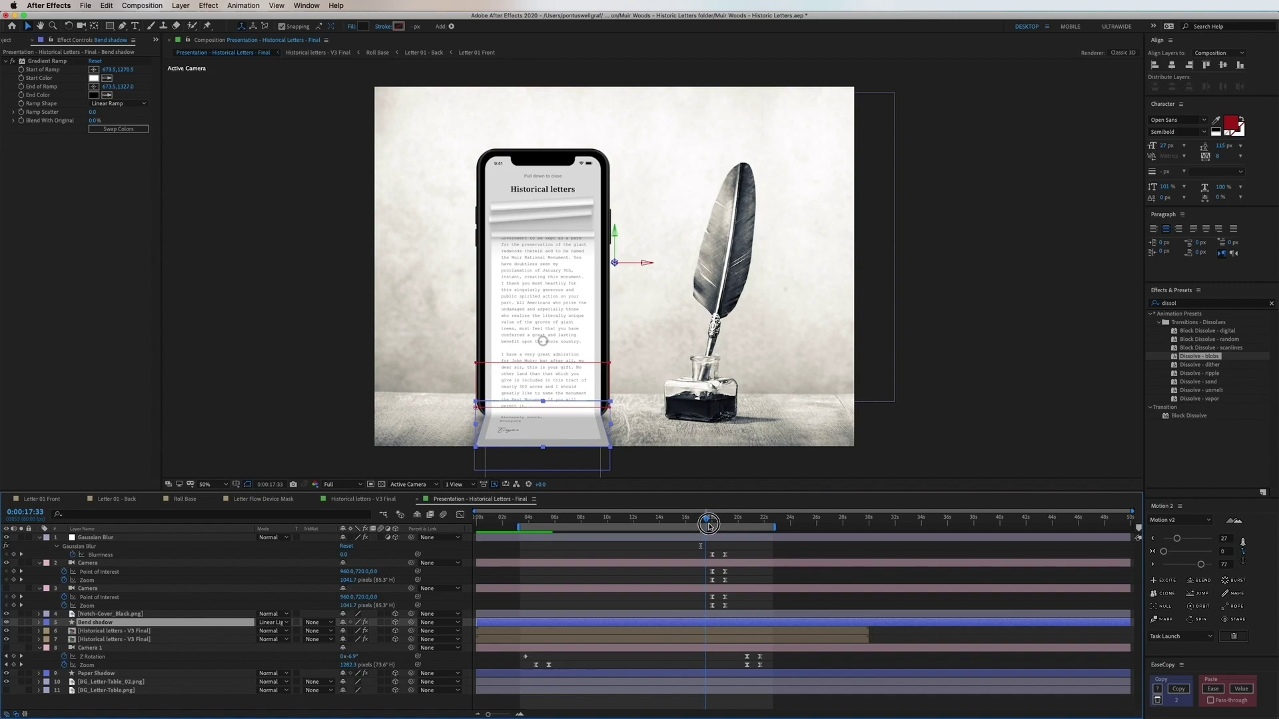
mouse_move(709, 525)
mouse_down()
mouse_move(752, 538)
mouse_move(708, 541)
mouse_move(714, 523)
mouse_move(733, 526)
mouse_move(709, 529)
mouse_up()
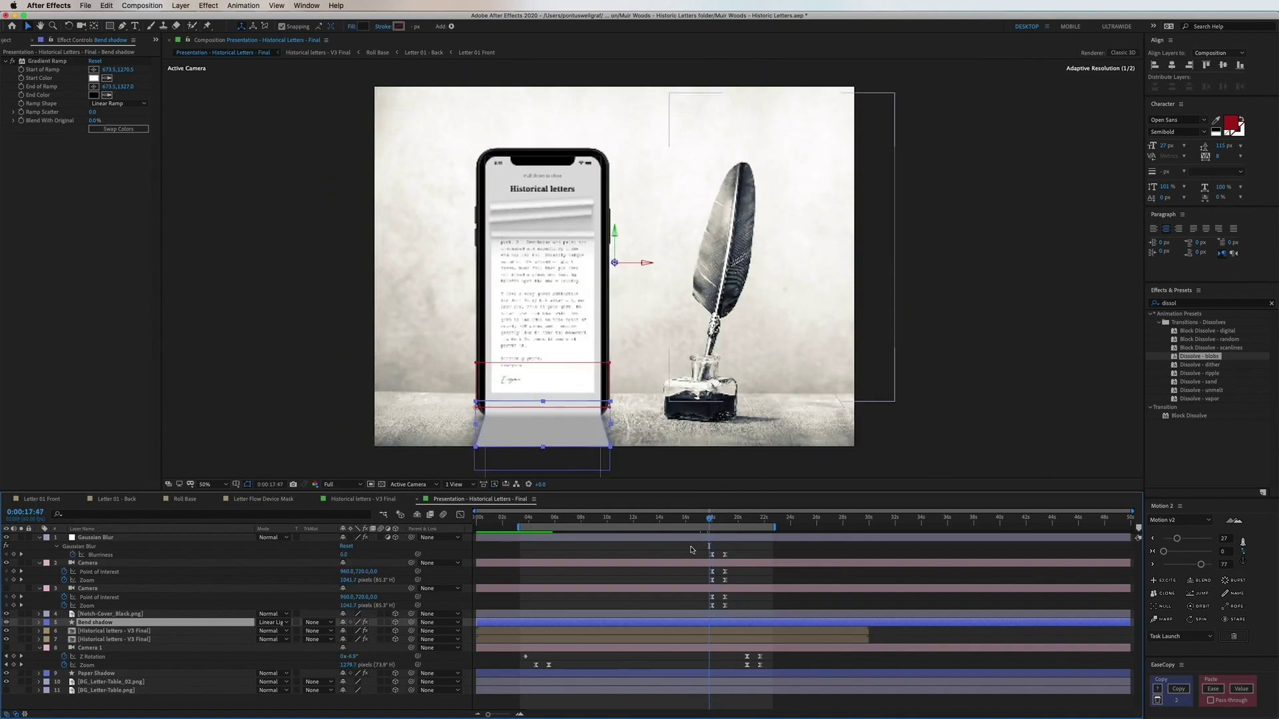
click(680, 538)
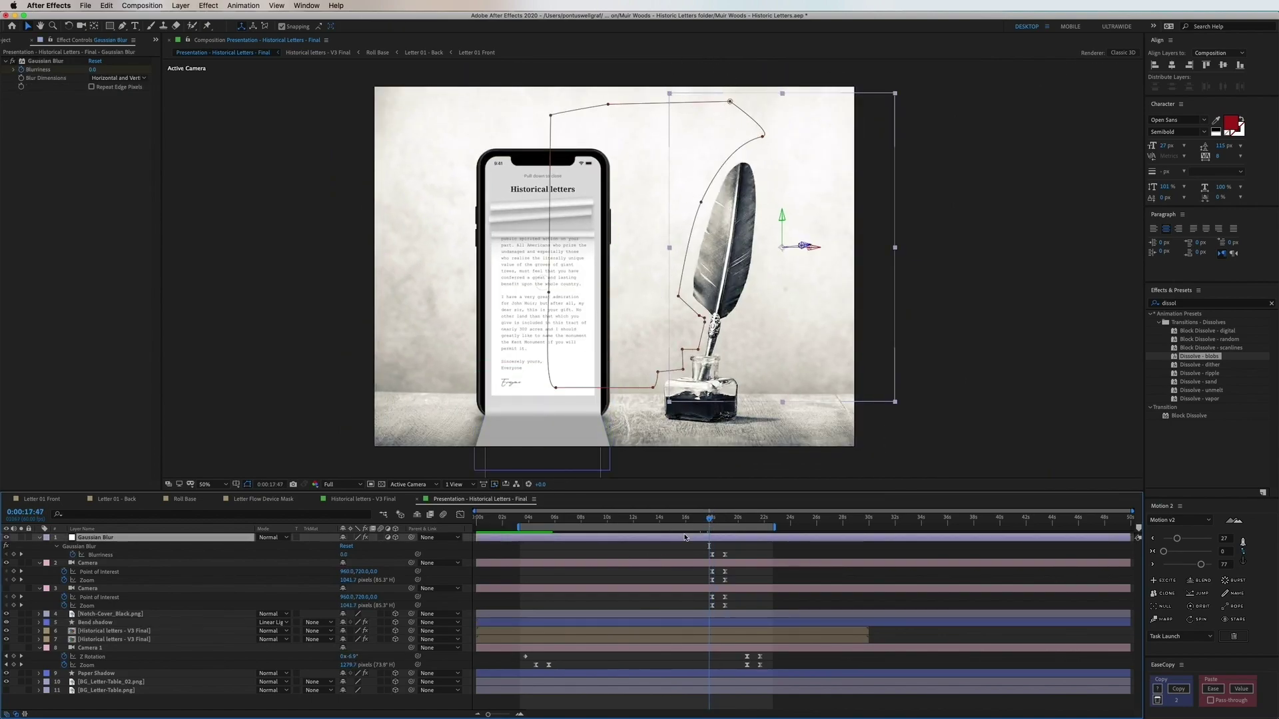
key(space)
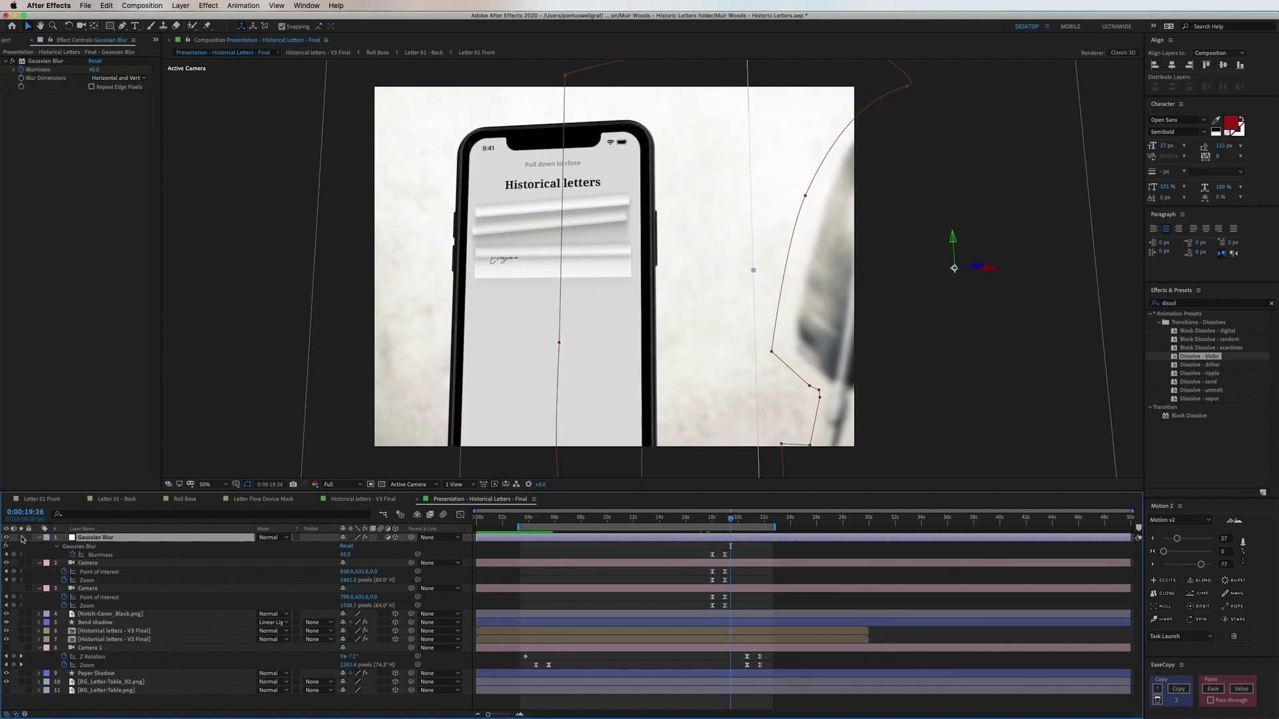
click(10, 538)
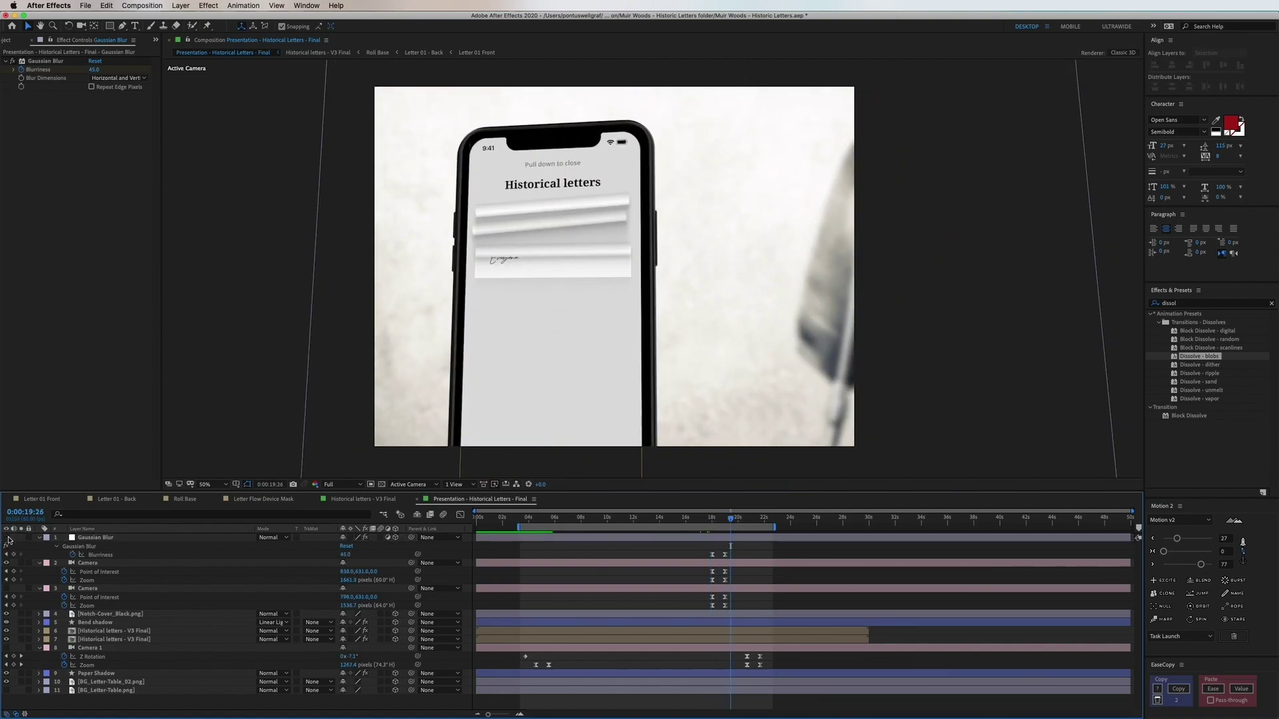
click(9, 538)
click(10, 538)
Raise the Camera's Zoom keyframes to 1615.5 pixels and check the No more letters framing.
click(87, 563)
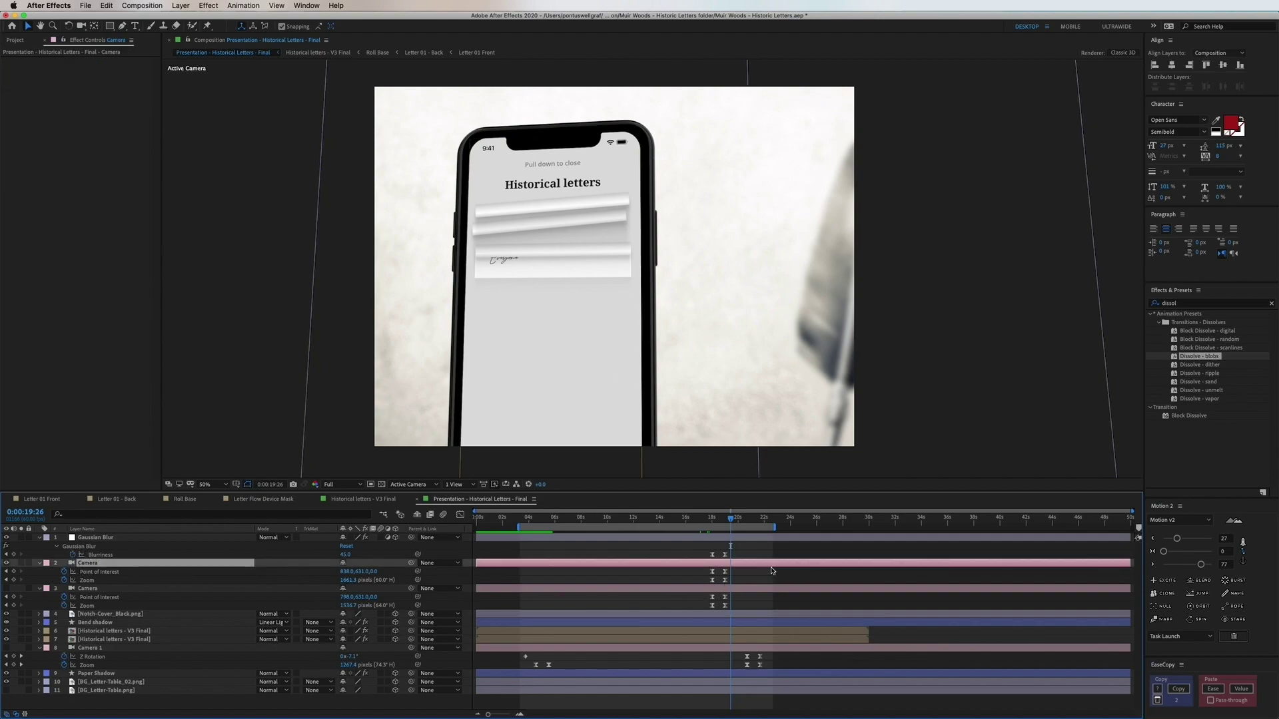
drag(750, 569, 674, 582)
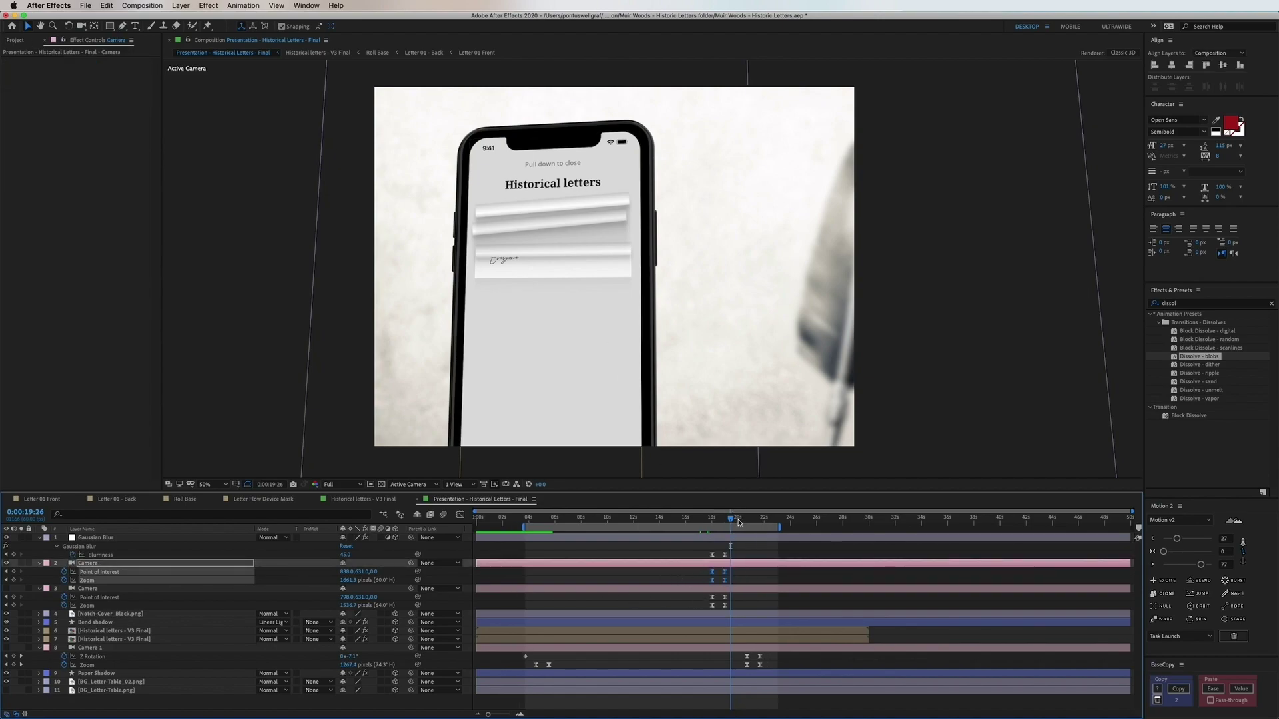
drag(738, 522, 724, 521)
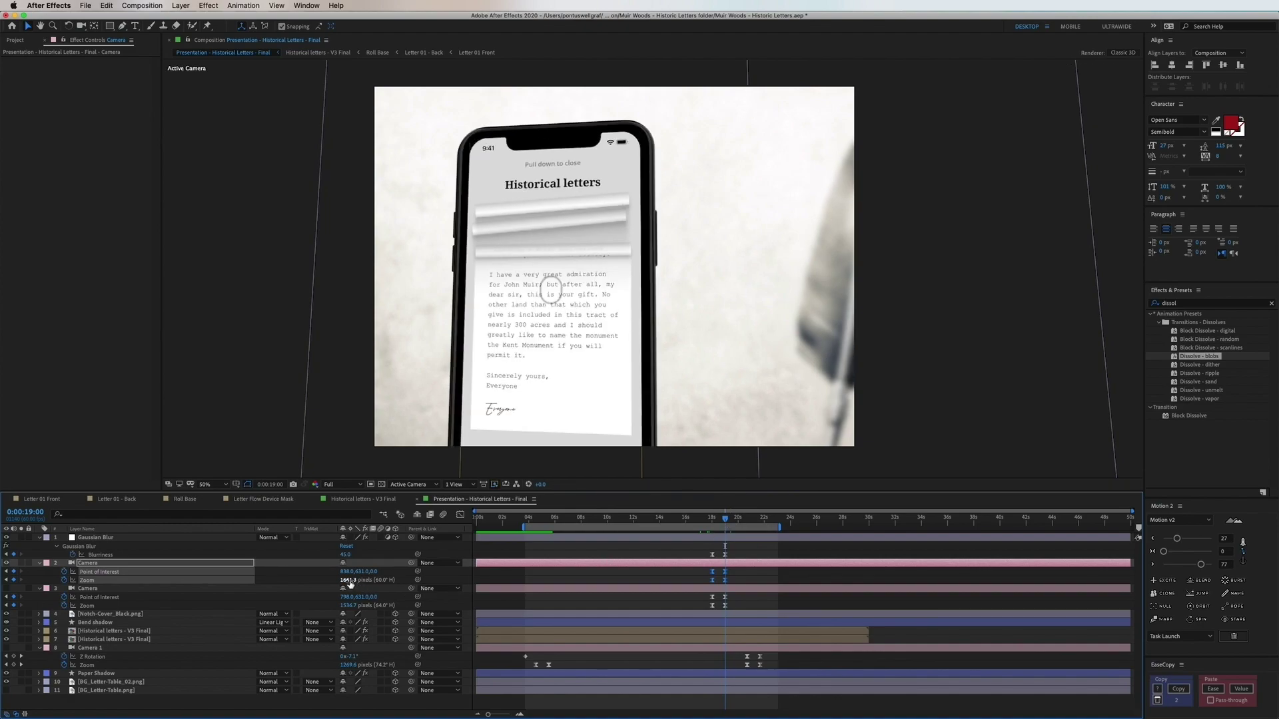
drag(346, 580, 699, 616)
drag(710, 519, 737, 554)
drag(754, 554, 757, 554)
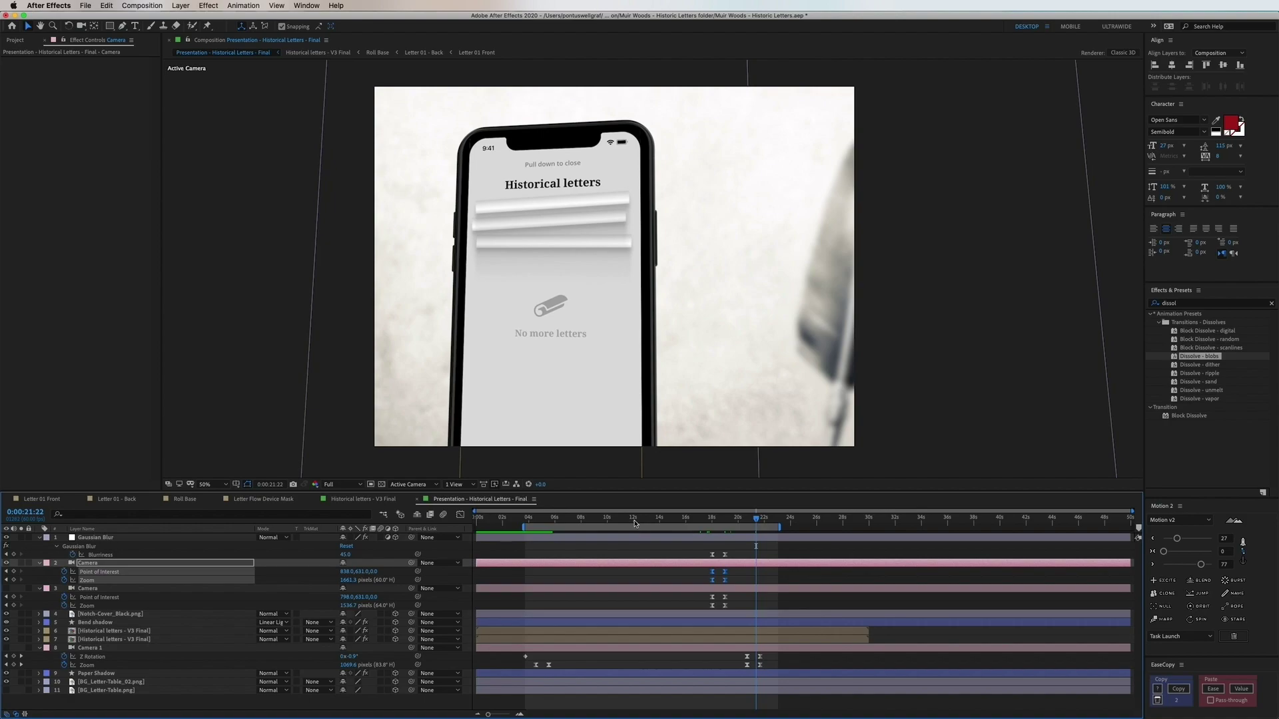
drag(634, 524, 521, 547)
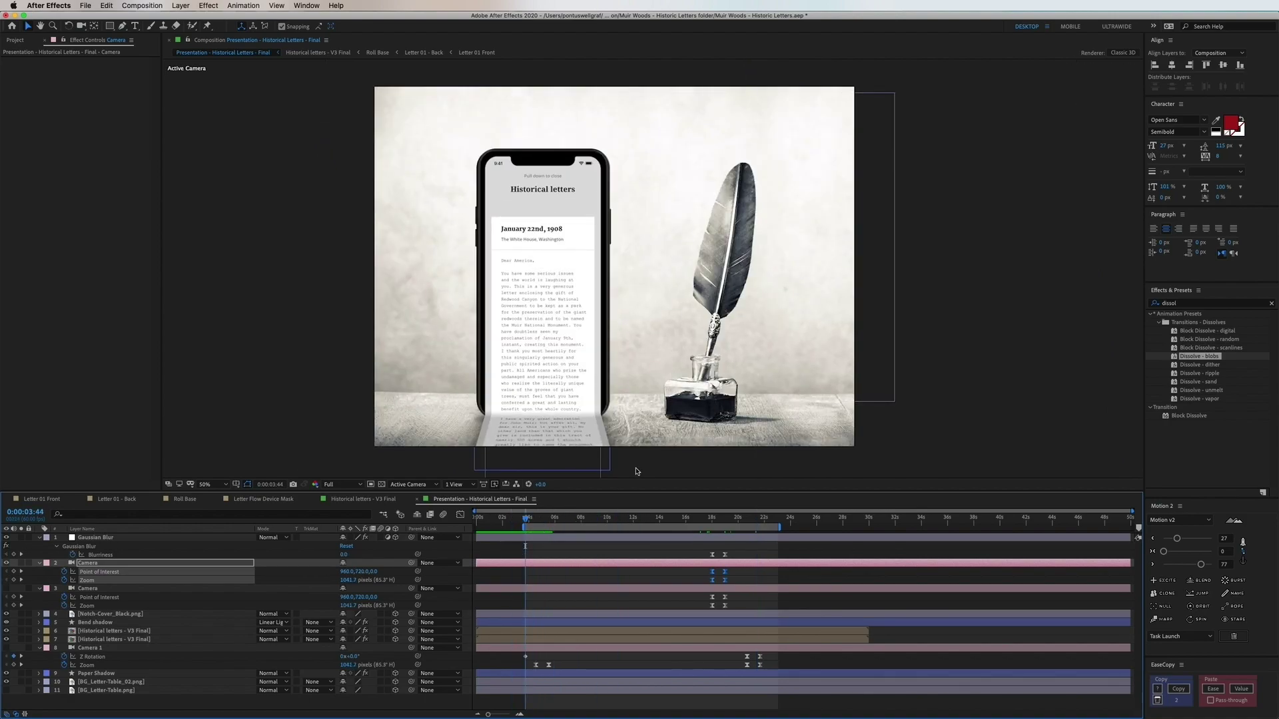